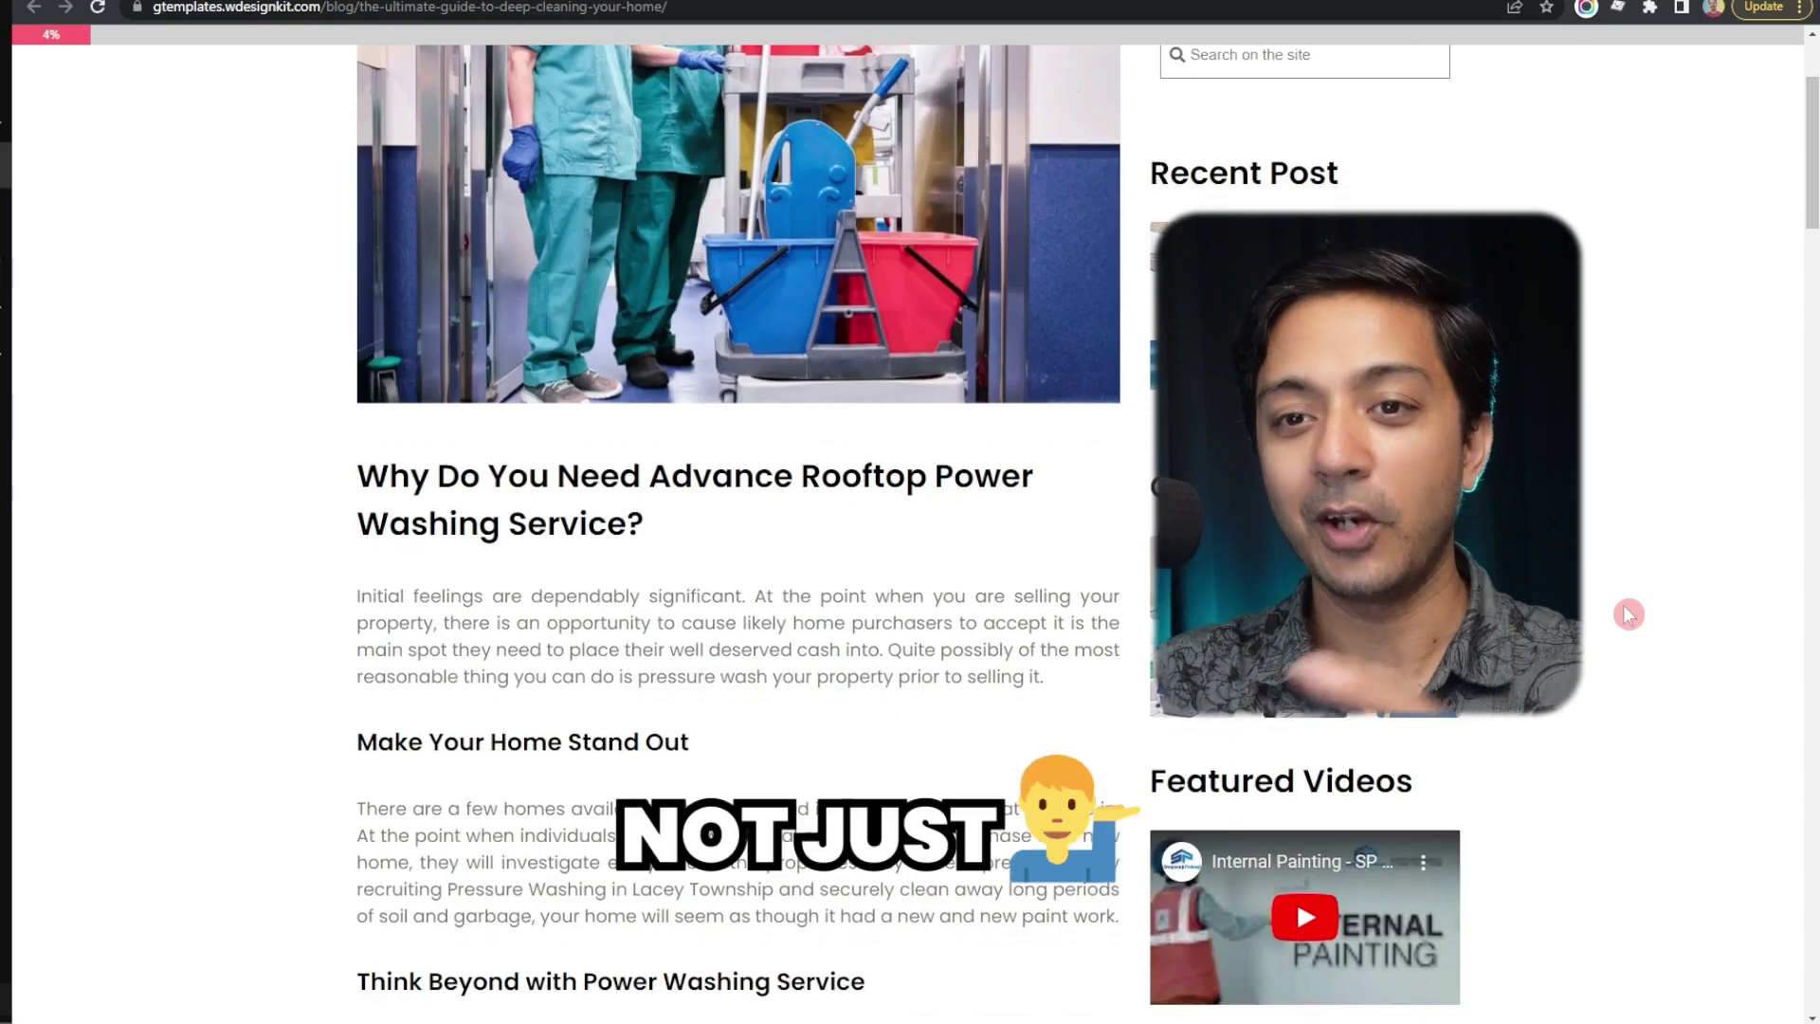
# Step: Read down the deep-cleaning demo blog post to examine how its horizontal reading progress bar follows the page position
pyautogui.scroll(-9, 1629, 614)
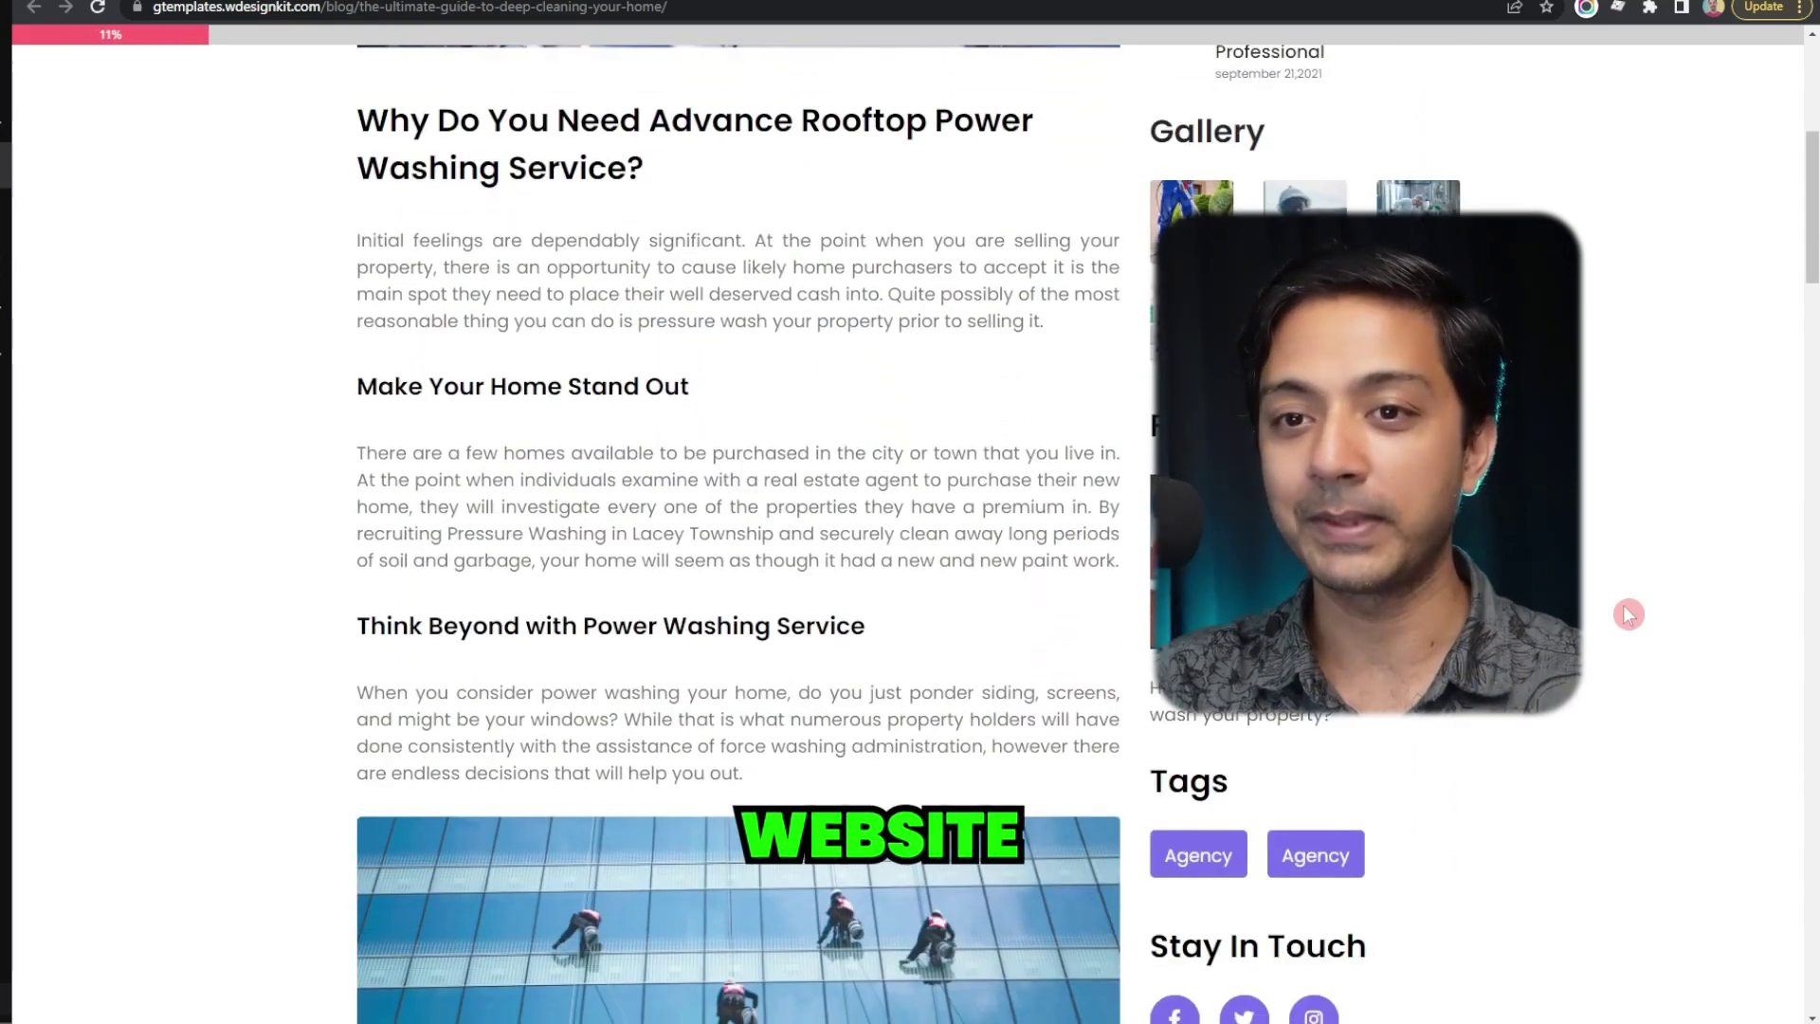
pyautogui.scroll(-3, 1629, 614)
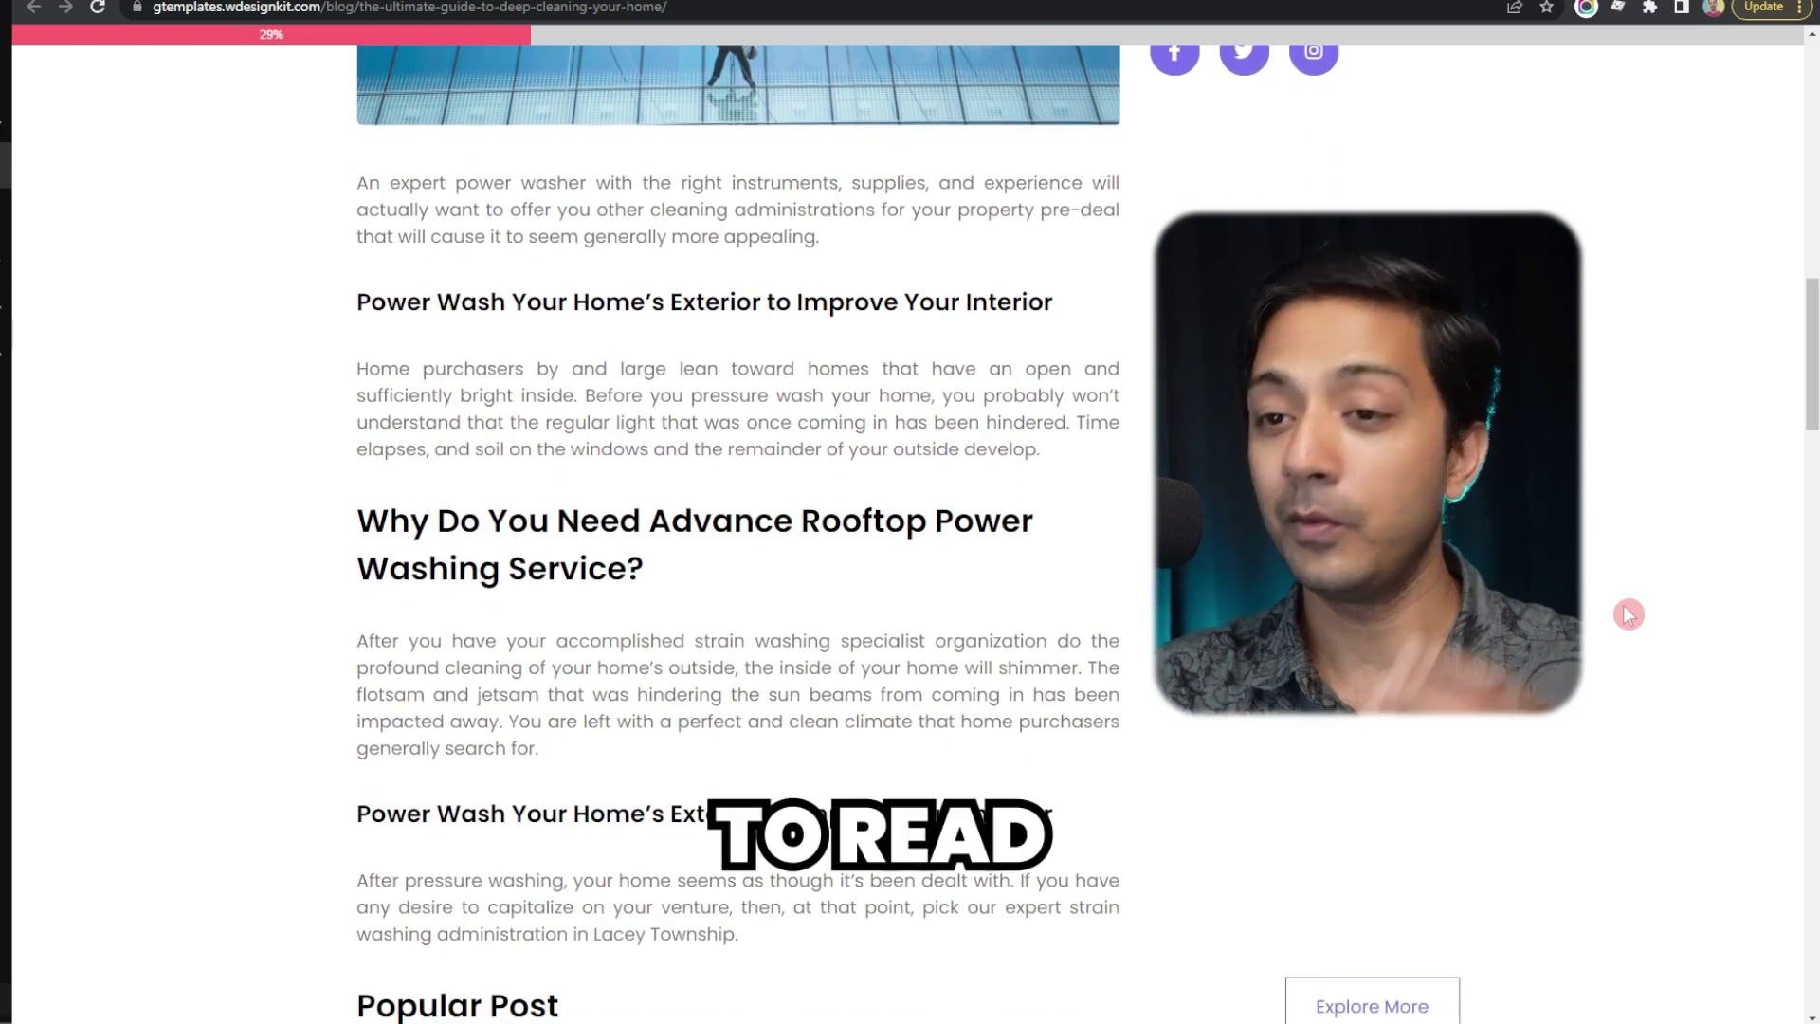
pyautogui.scroll(-3, 1628, 614)
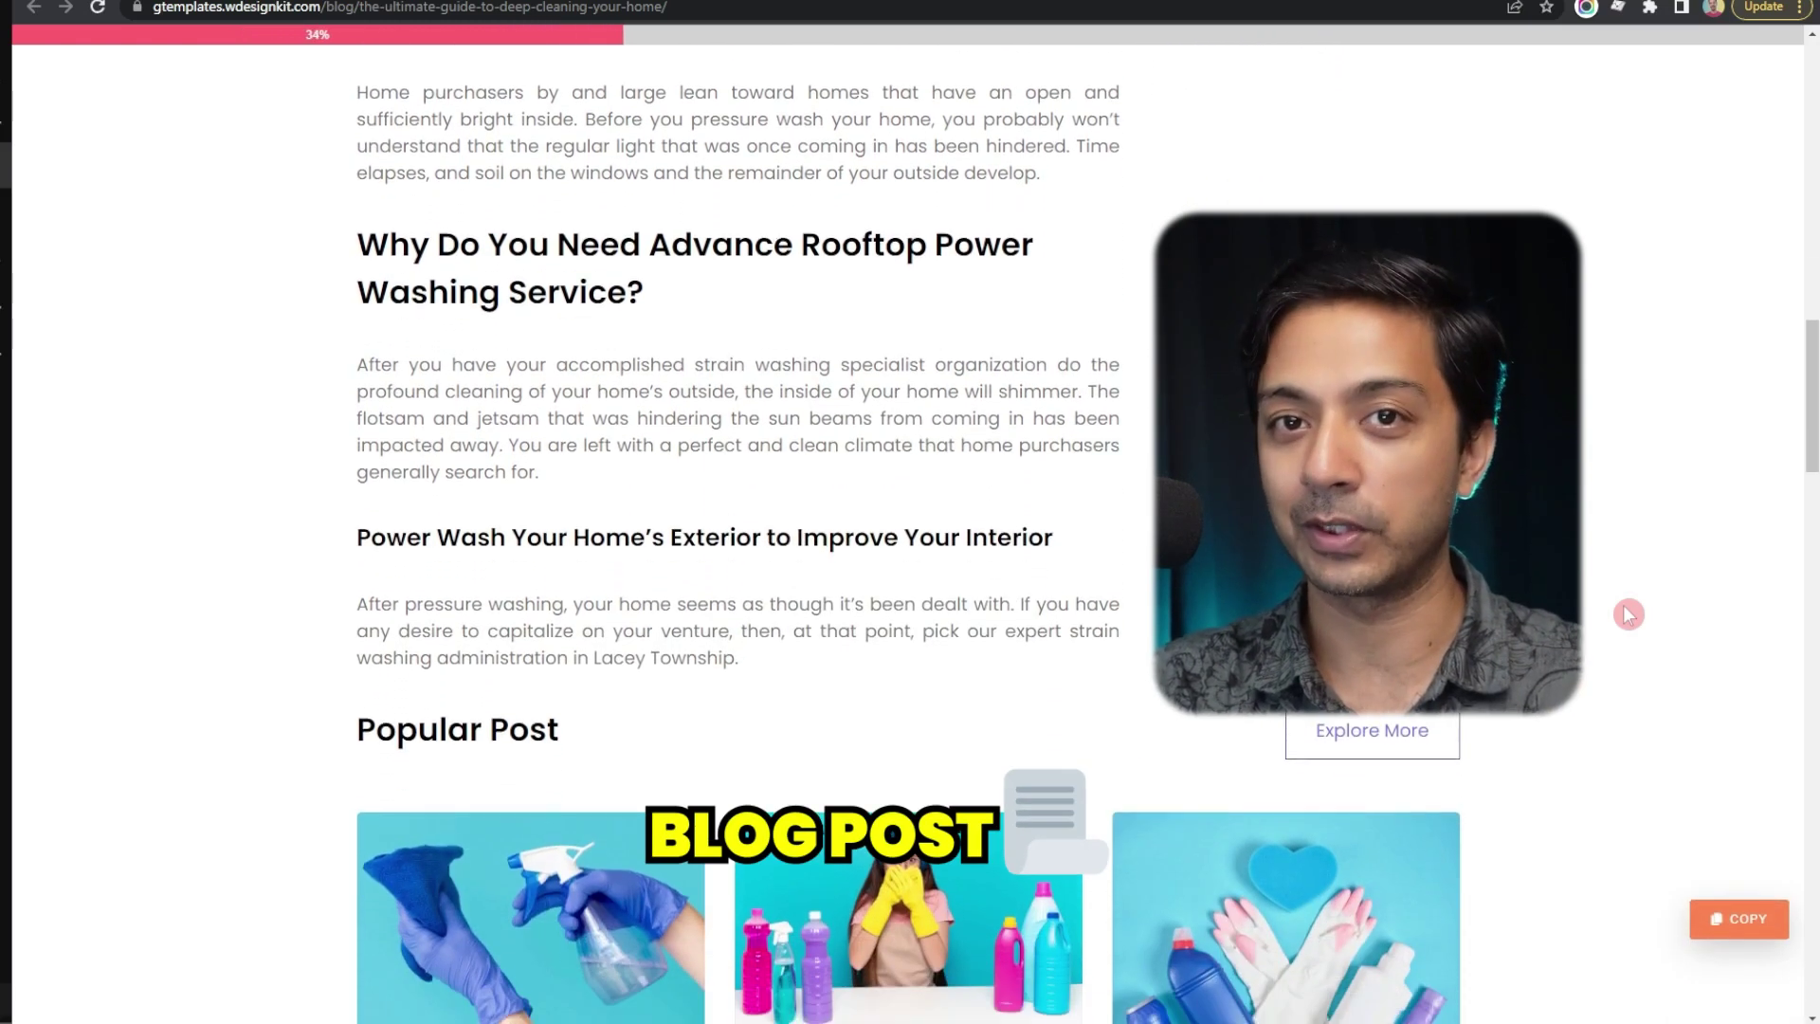
pyautogui.scroll(-2, 1628, 614)
pyautogui.scroll(-1, 1629, 614)
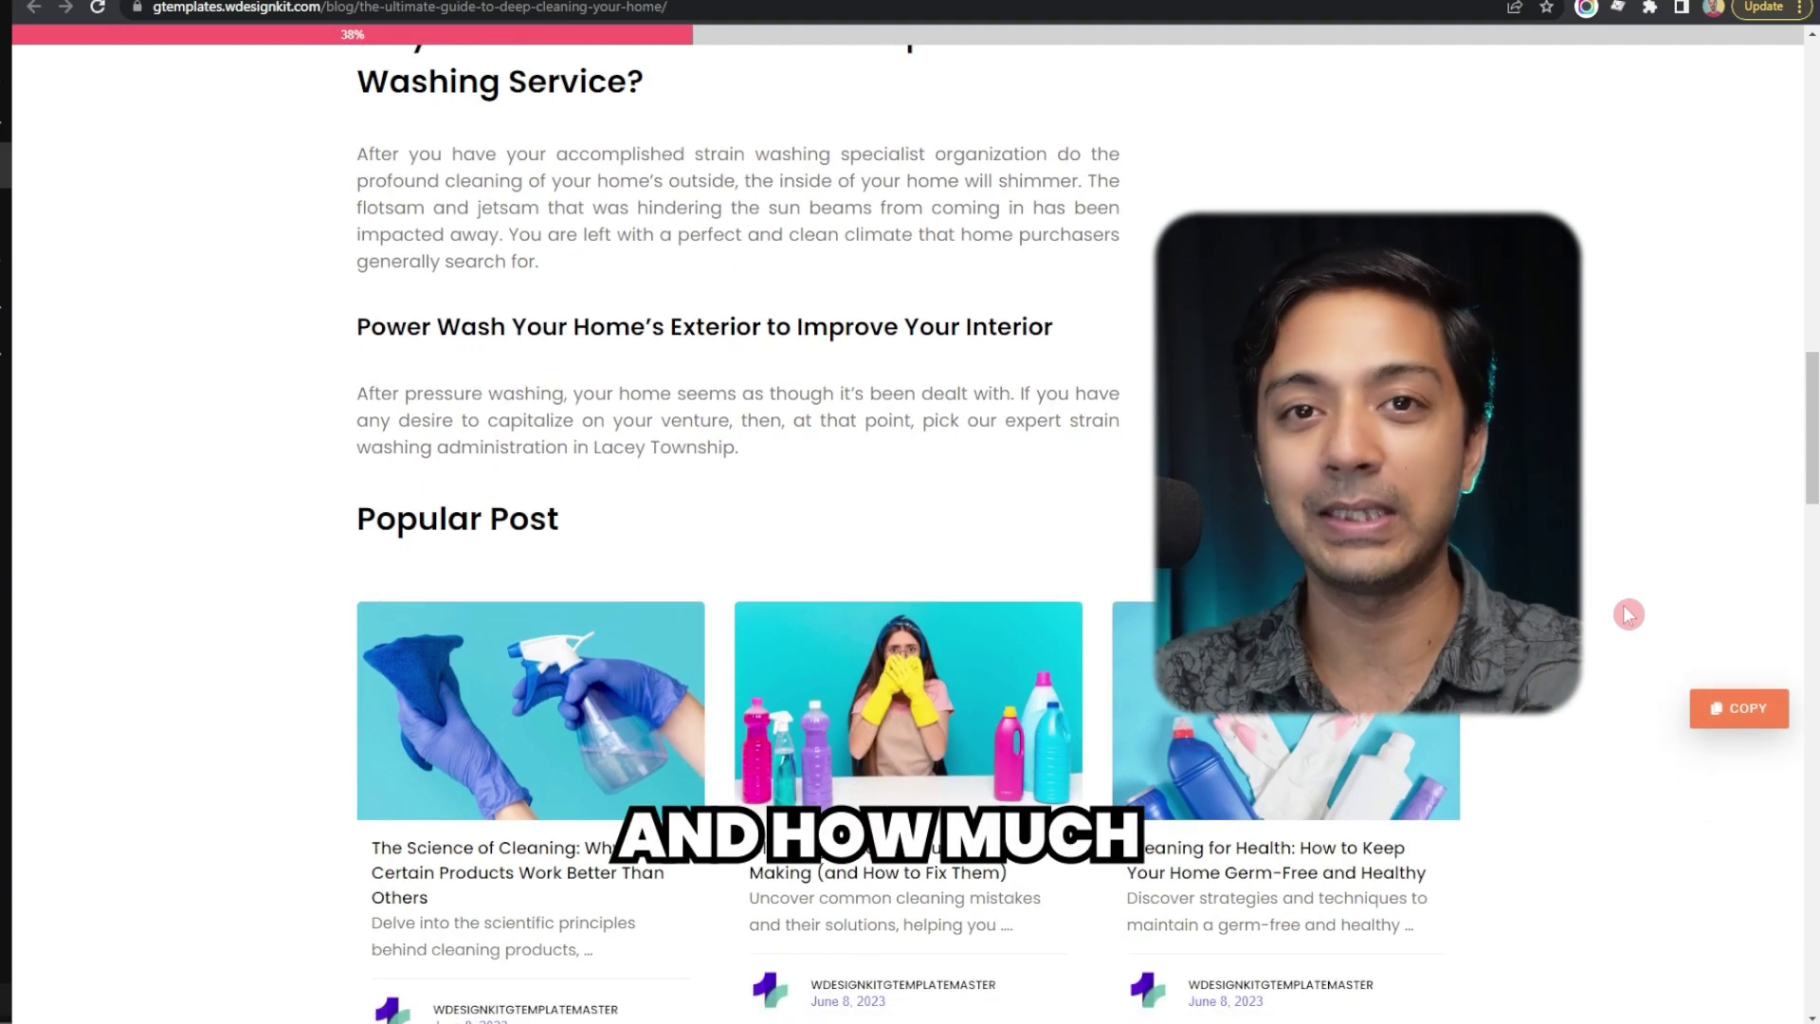
pyautogui.scroll(1, 1627, 614)
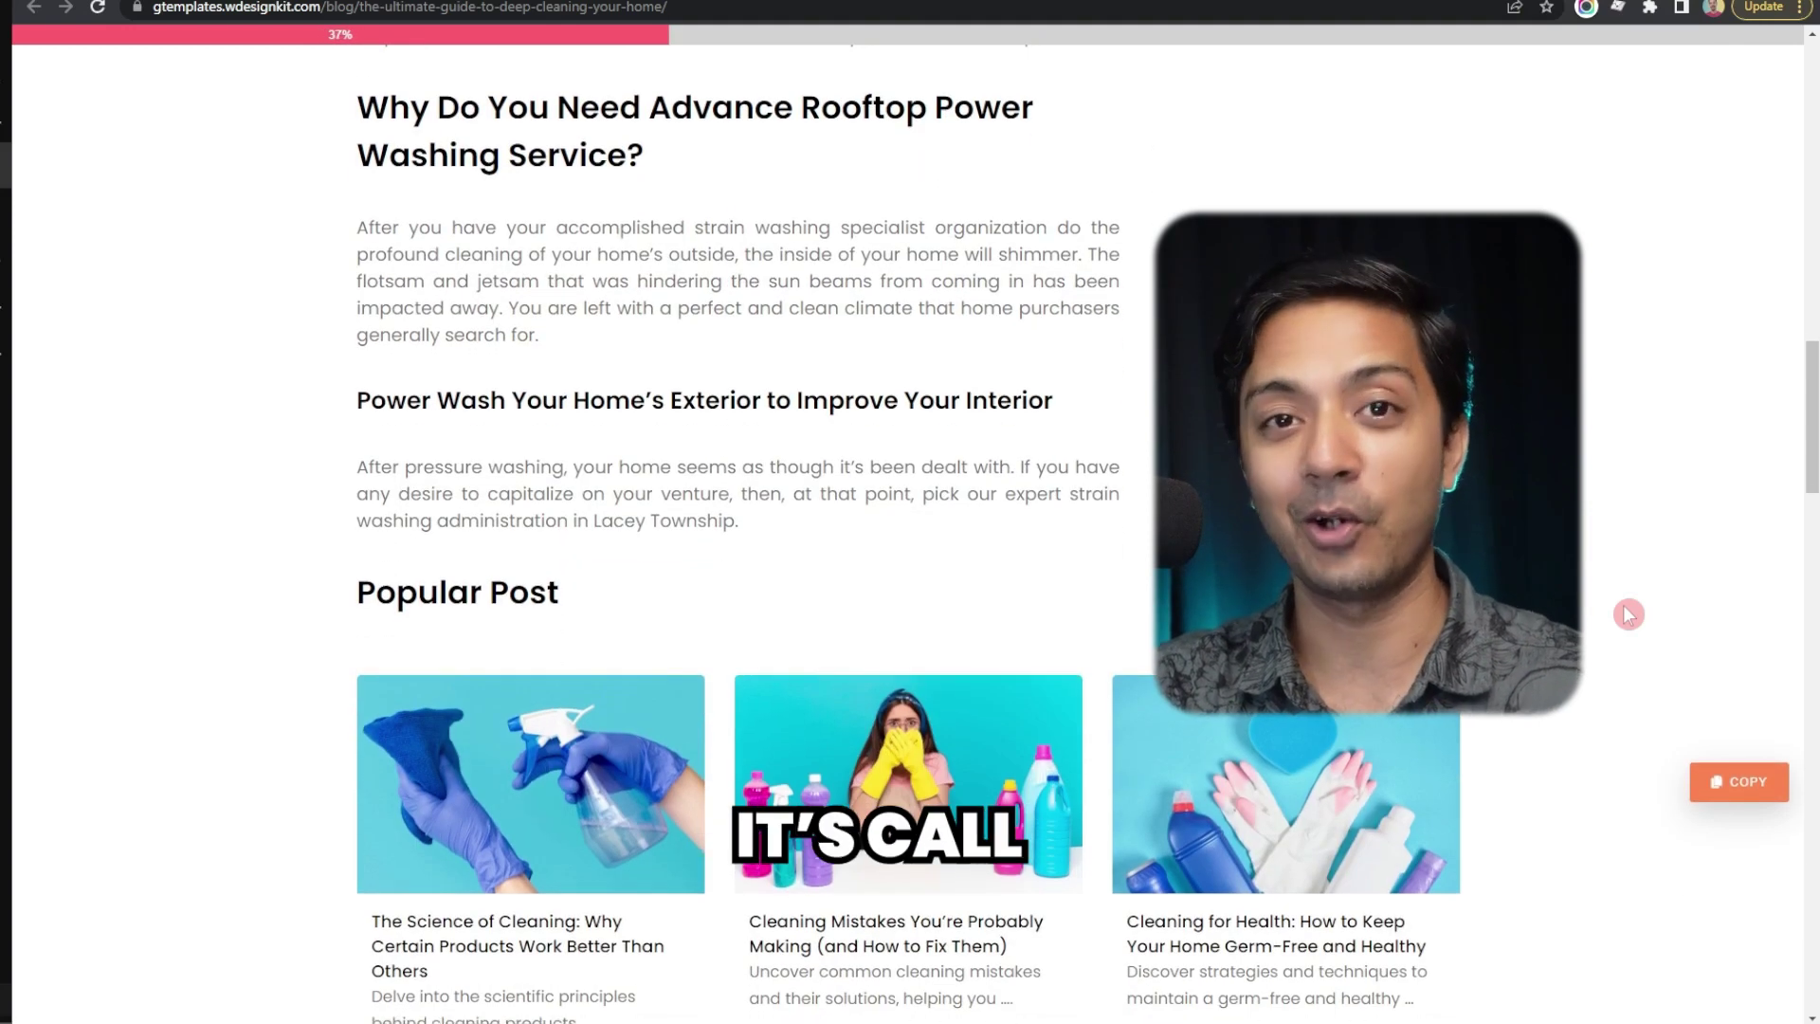
pyautogui.scroll(-1, 1626, 614)
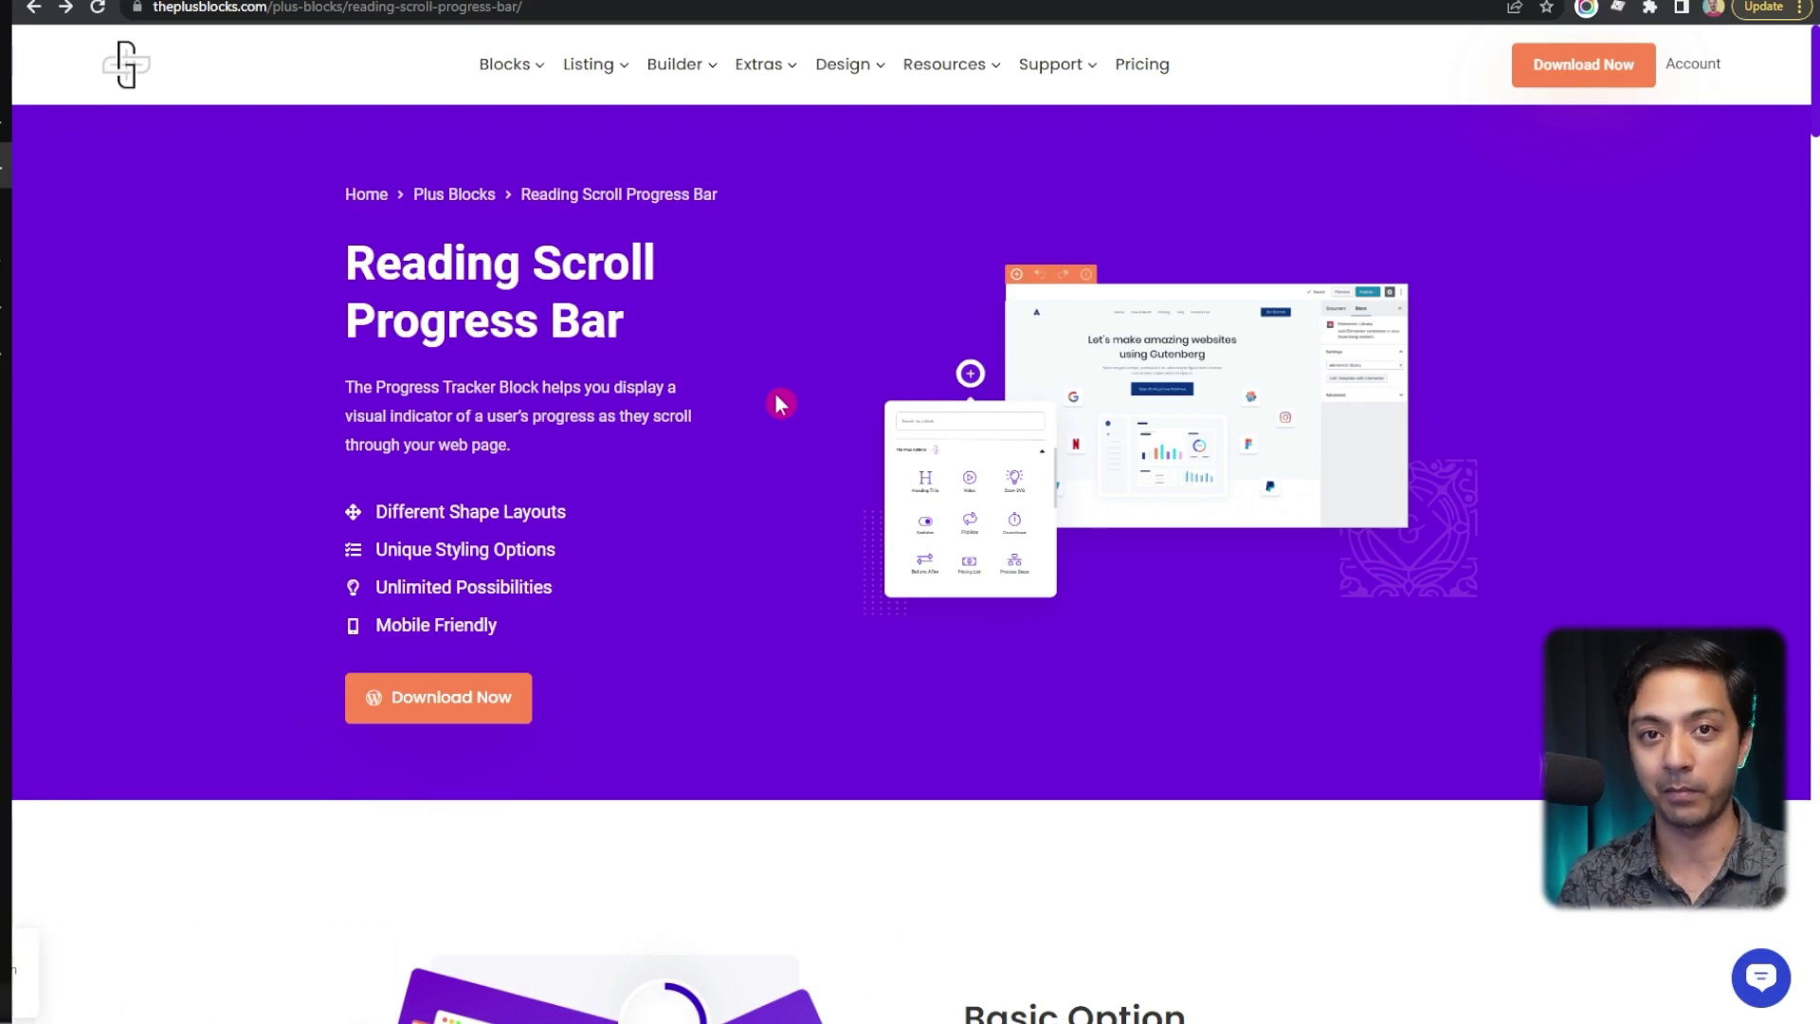
# Step: Open the Layout 1 demo from the Reading Scroll Progress Bar page and examine its vertical progress bar along the post
pyautogui.scroll(-12, 775, 392)
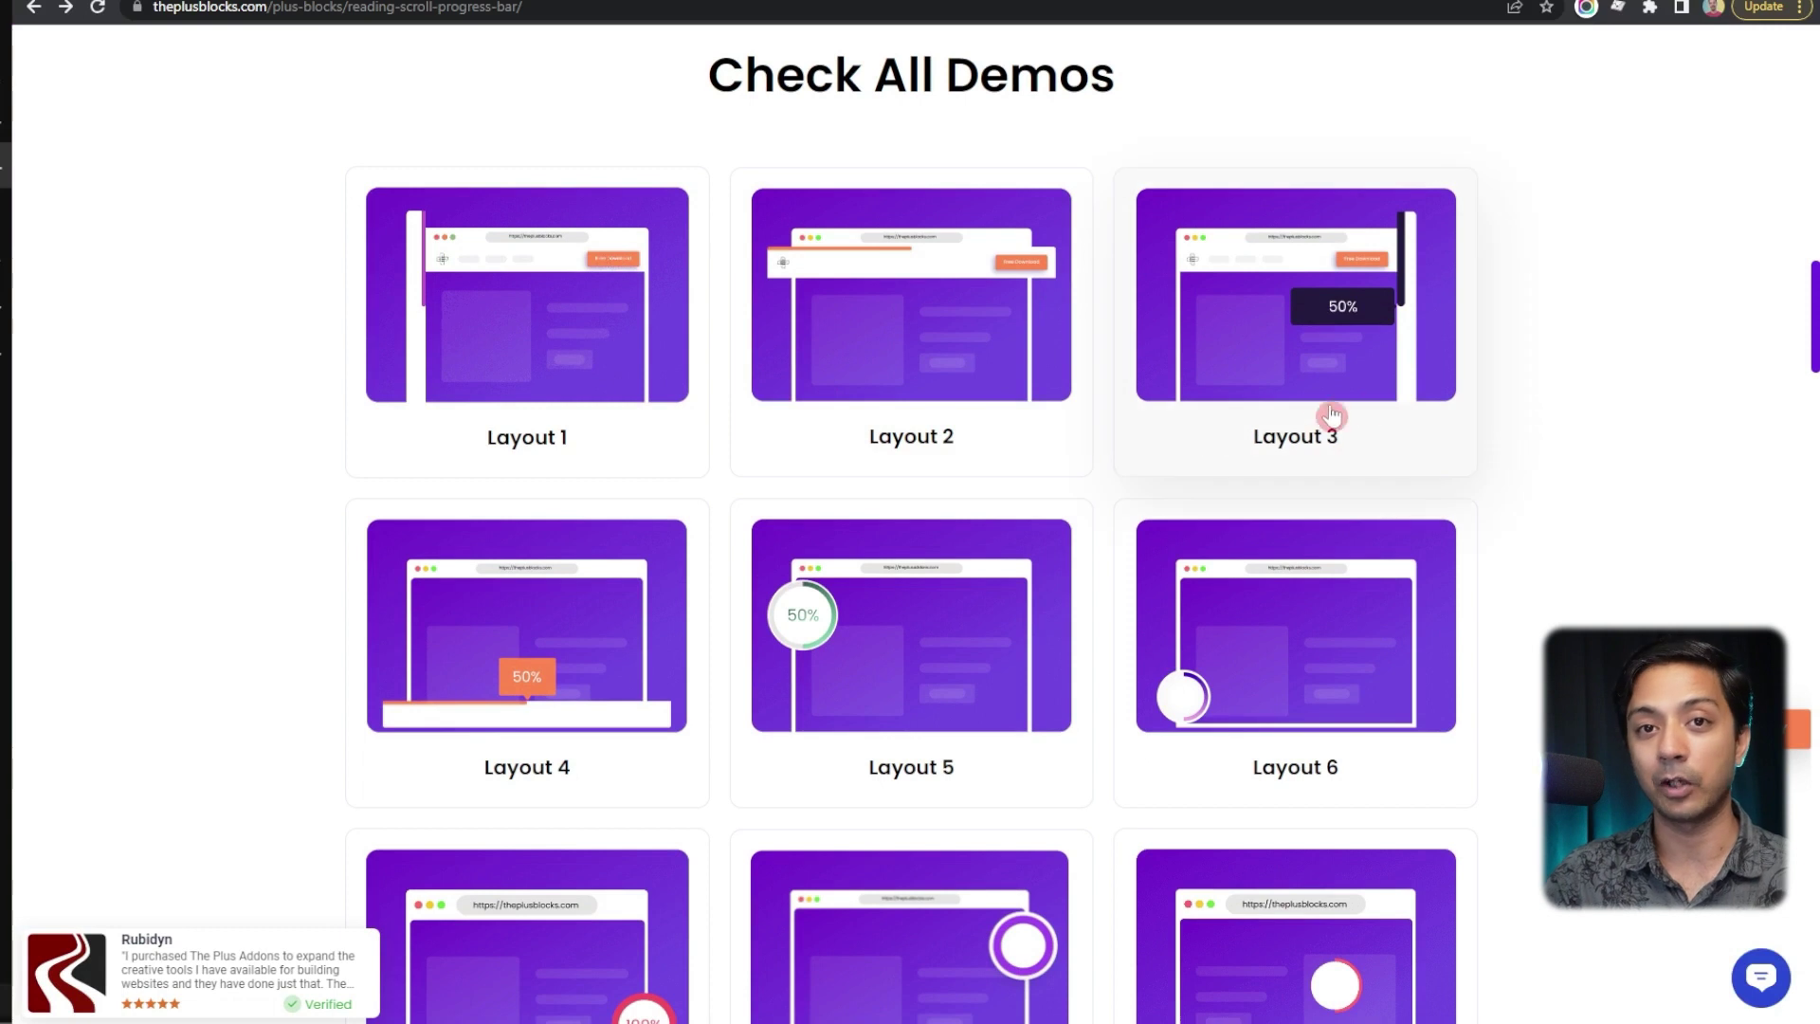
pyautogui.click(629, 301)
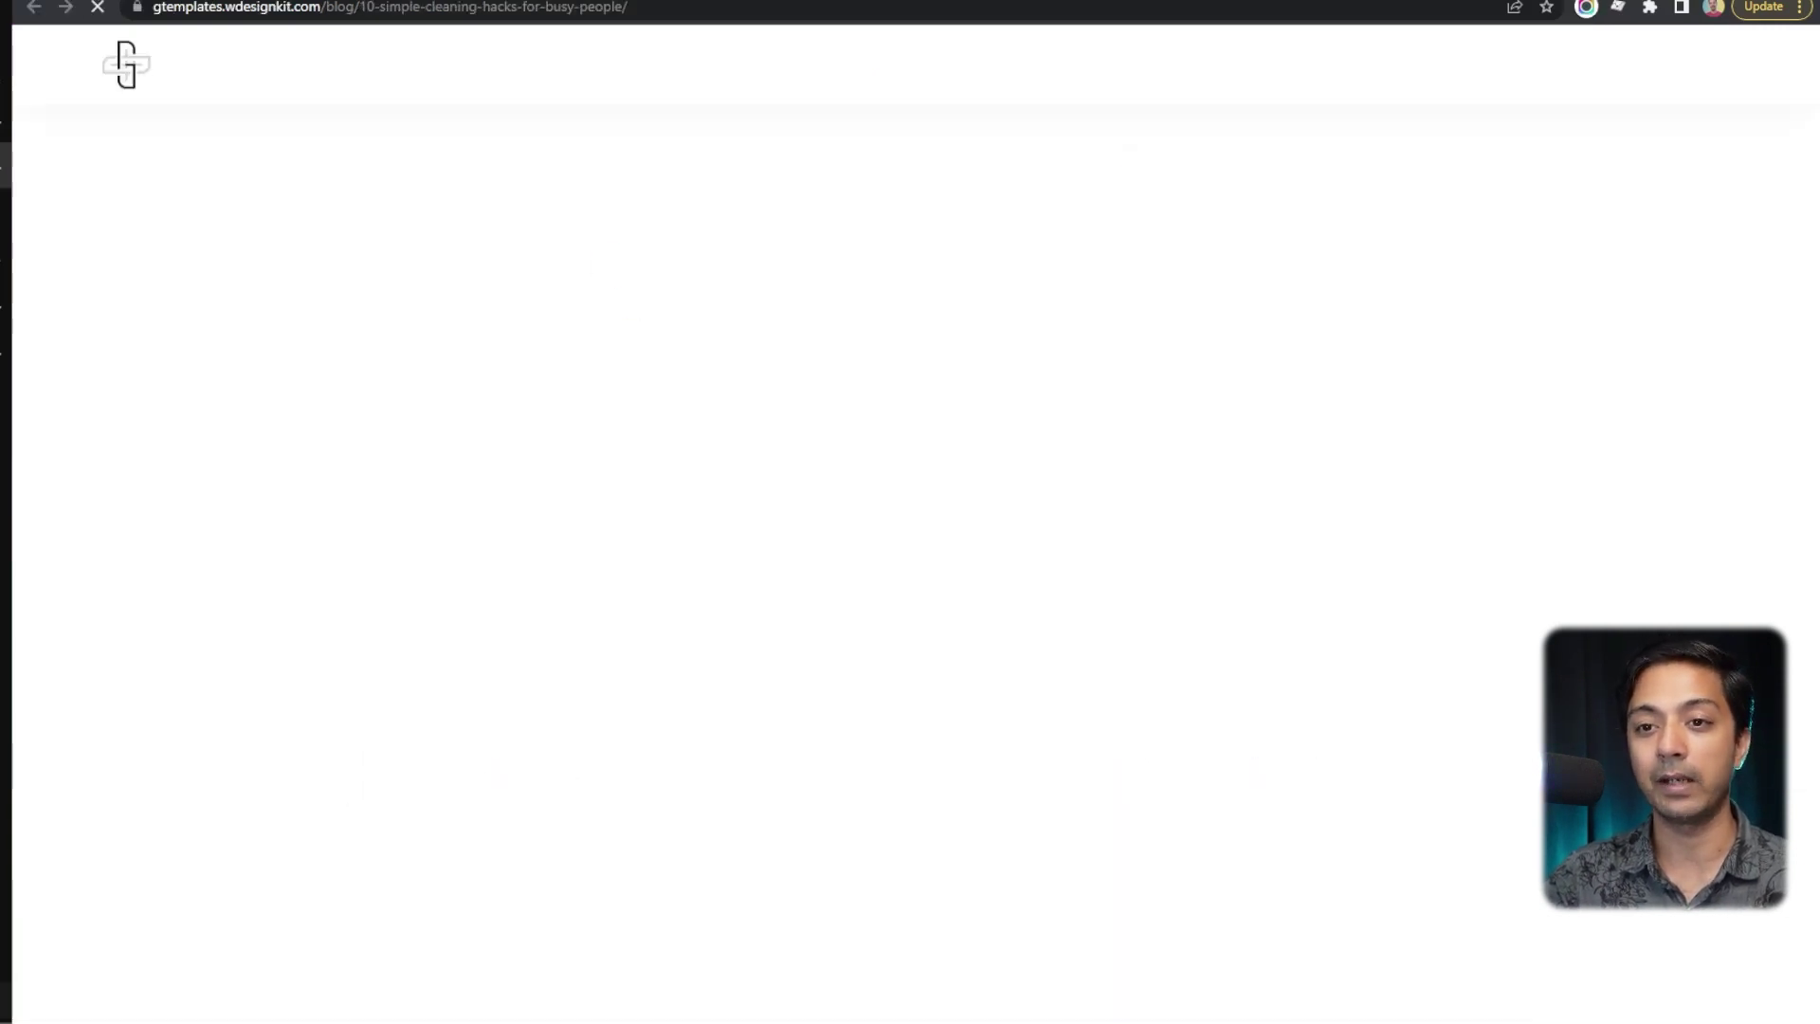
pyautogui.scroll(-2, 386, 405)
pyautogui.scroll(-6, 387, 405)
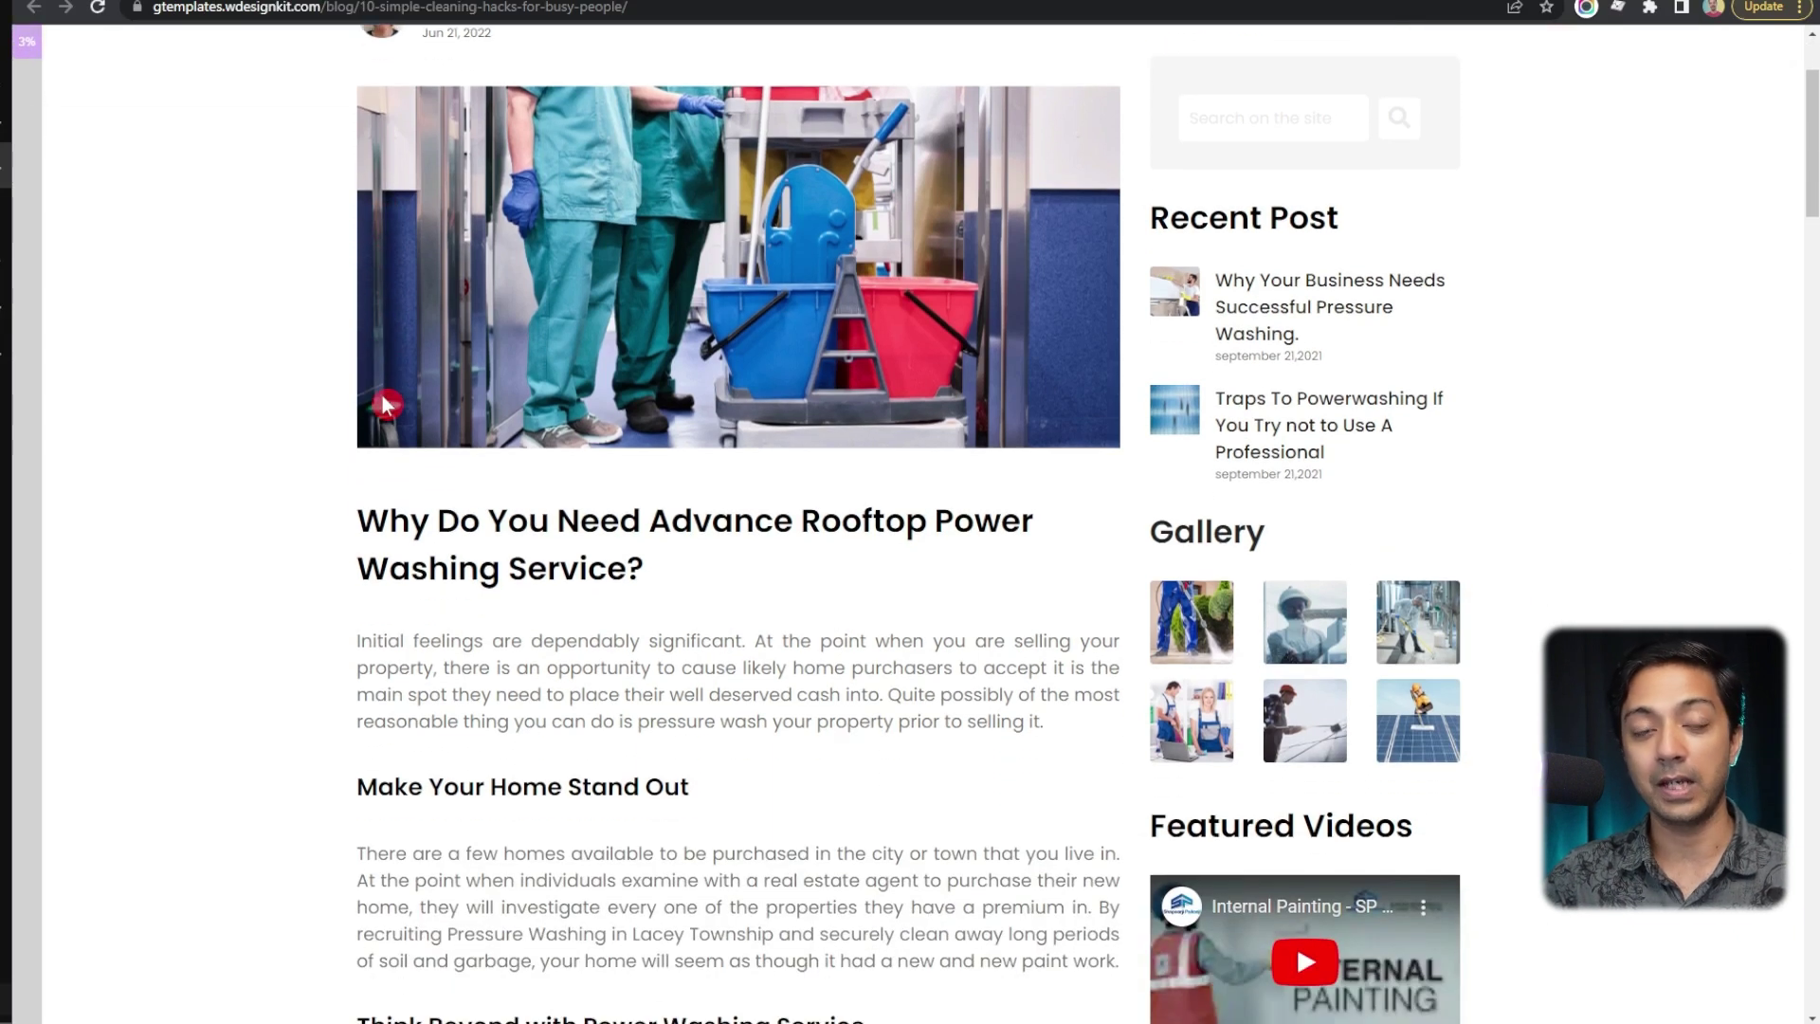
pyautogui.scroll(-2, 382, 394)
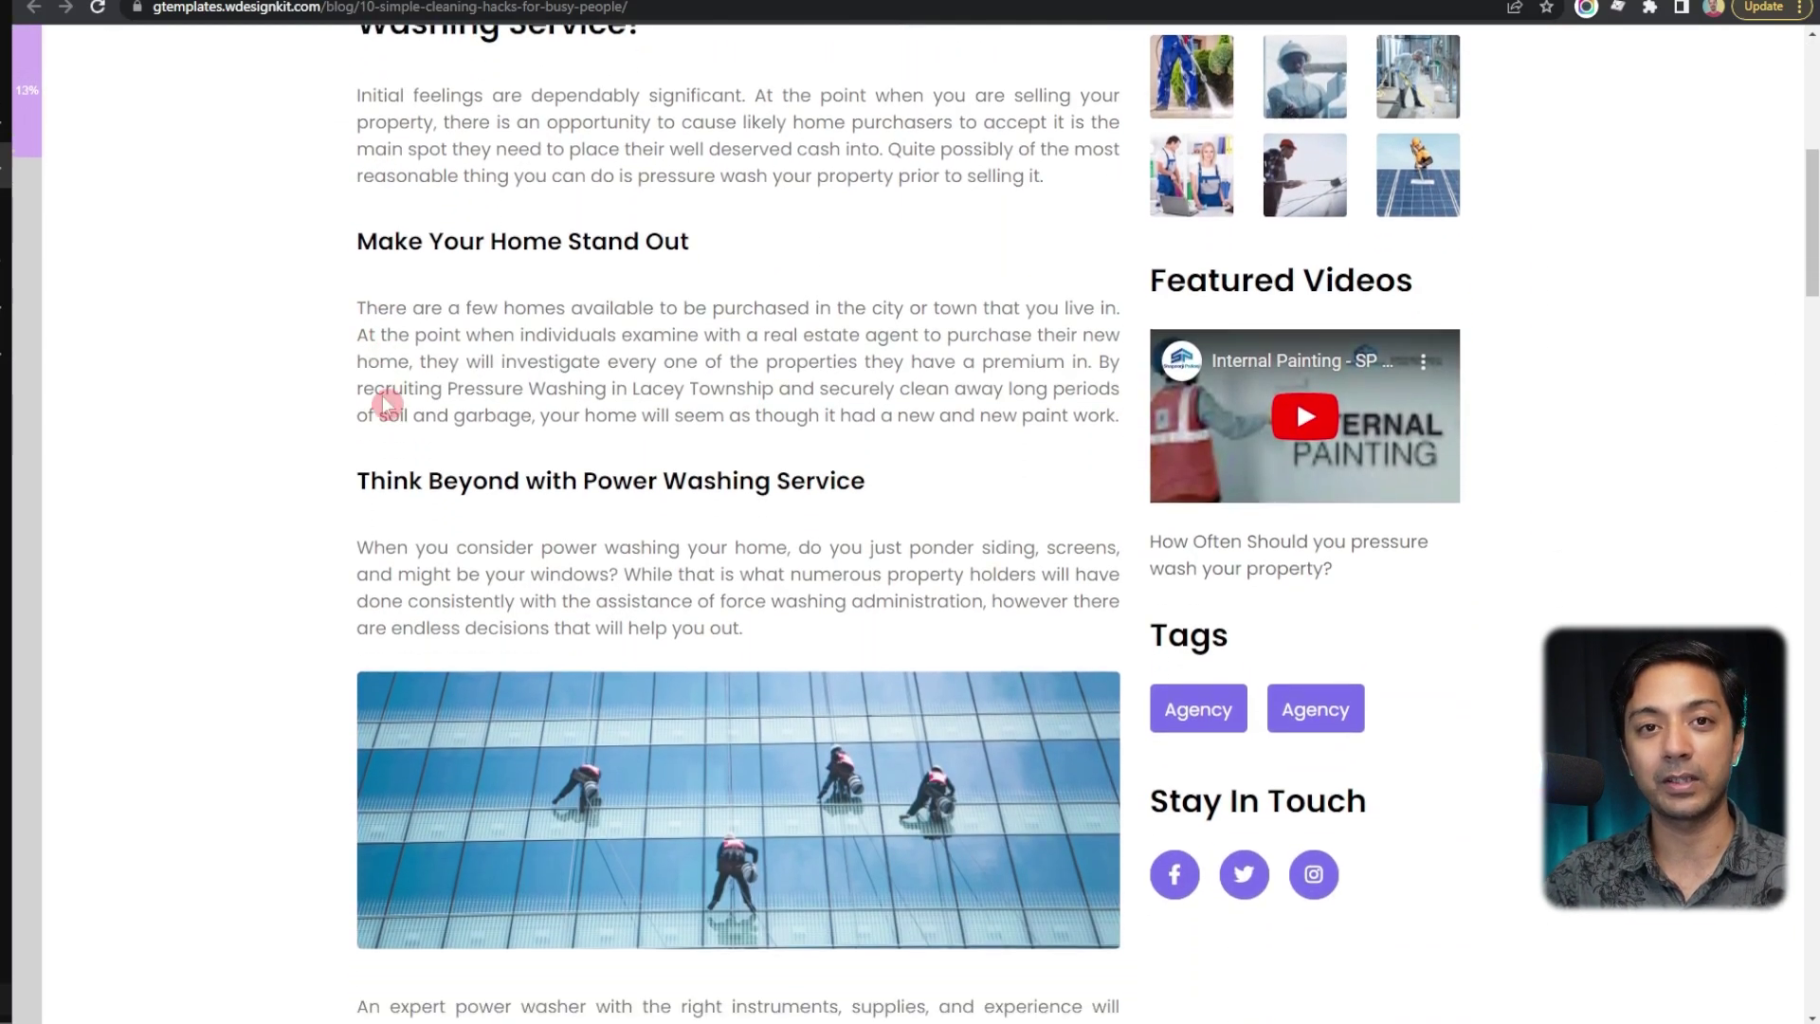
pyautogui.scroll(-2, 387, 405)
pyautogui.scroll(-9, 387, 406)
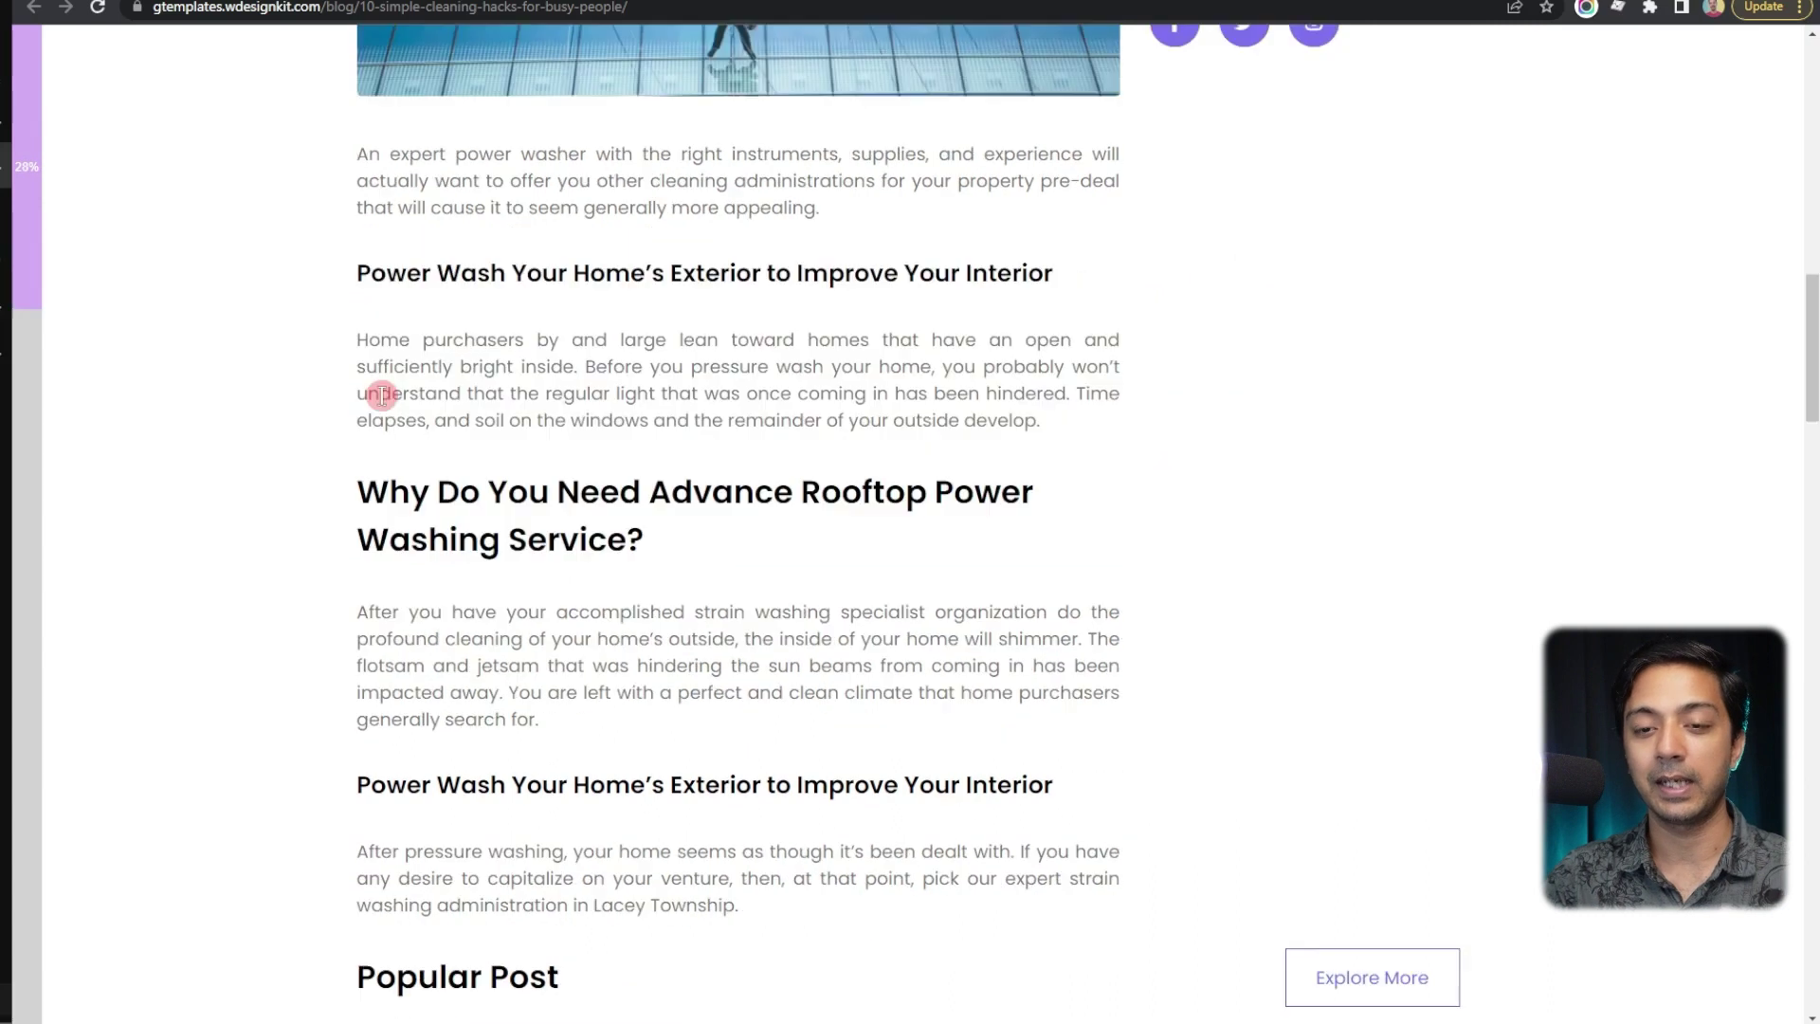
pyautogui.scroll(-11, 382, 397)
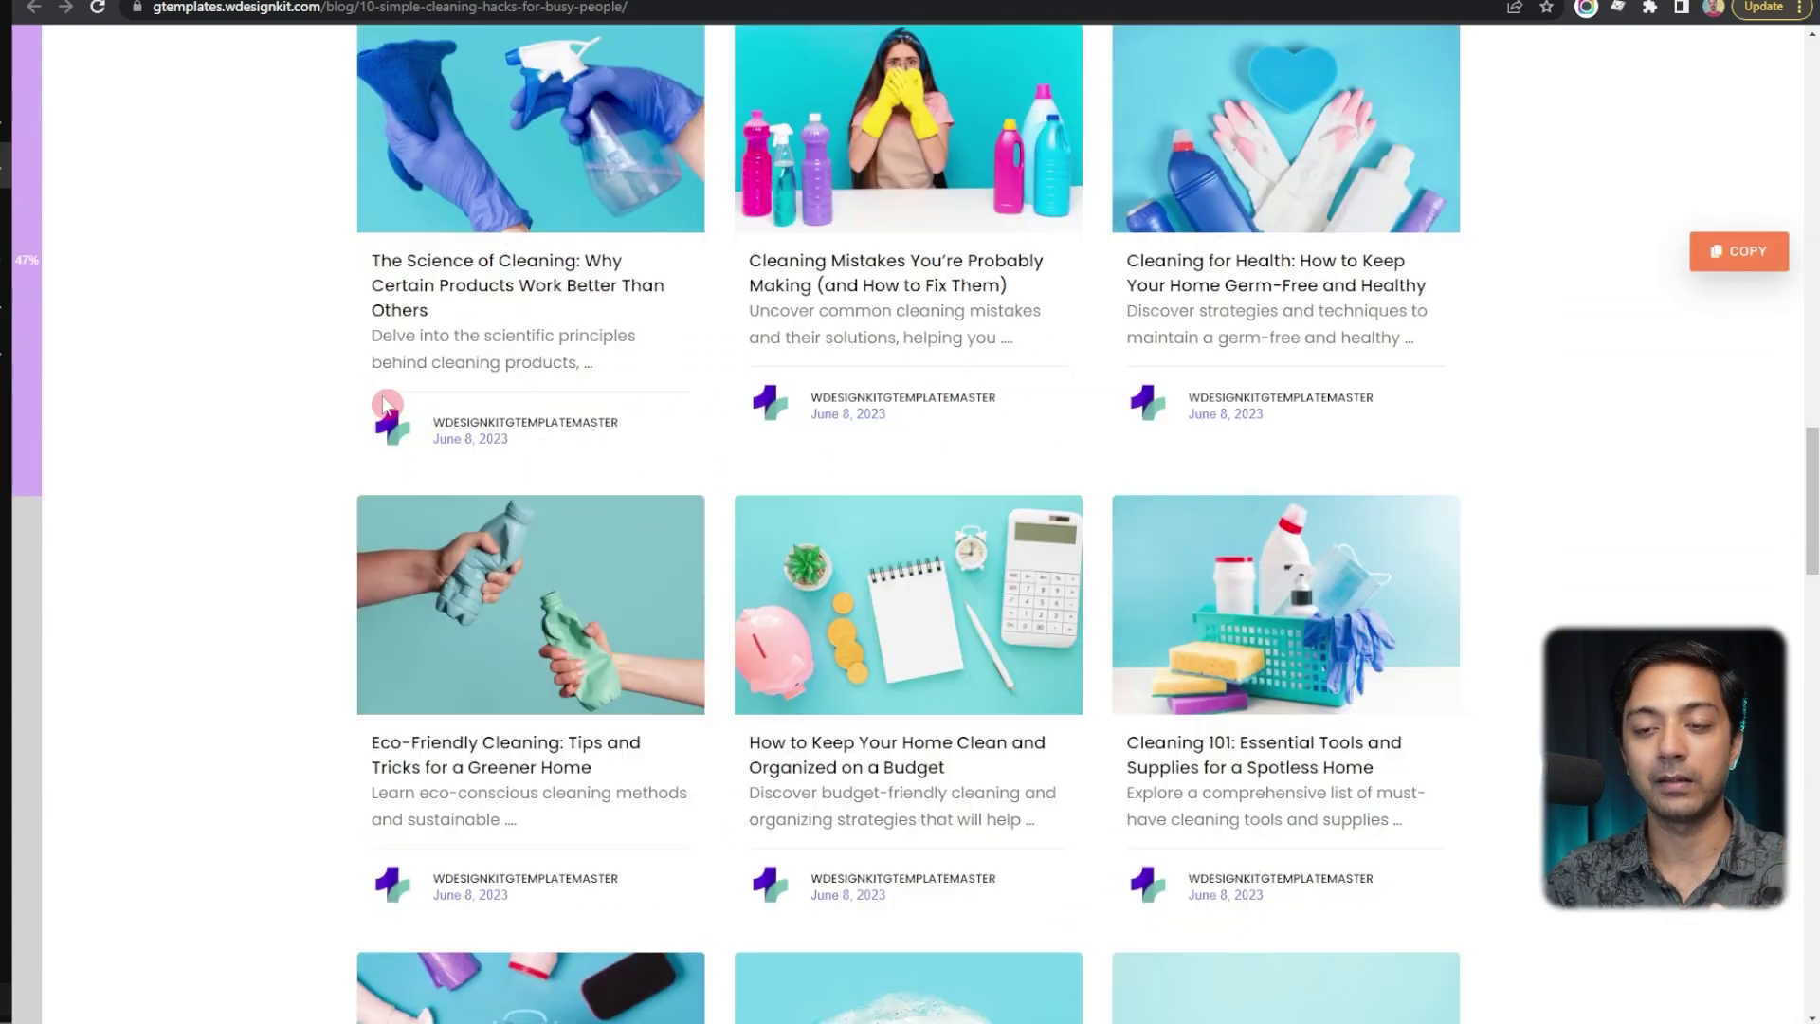
pyautogui.scroll(-2, 384, 405)
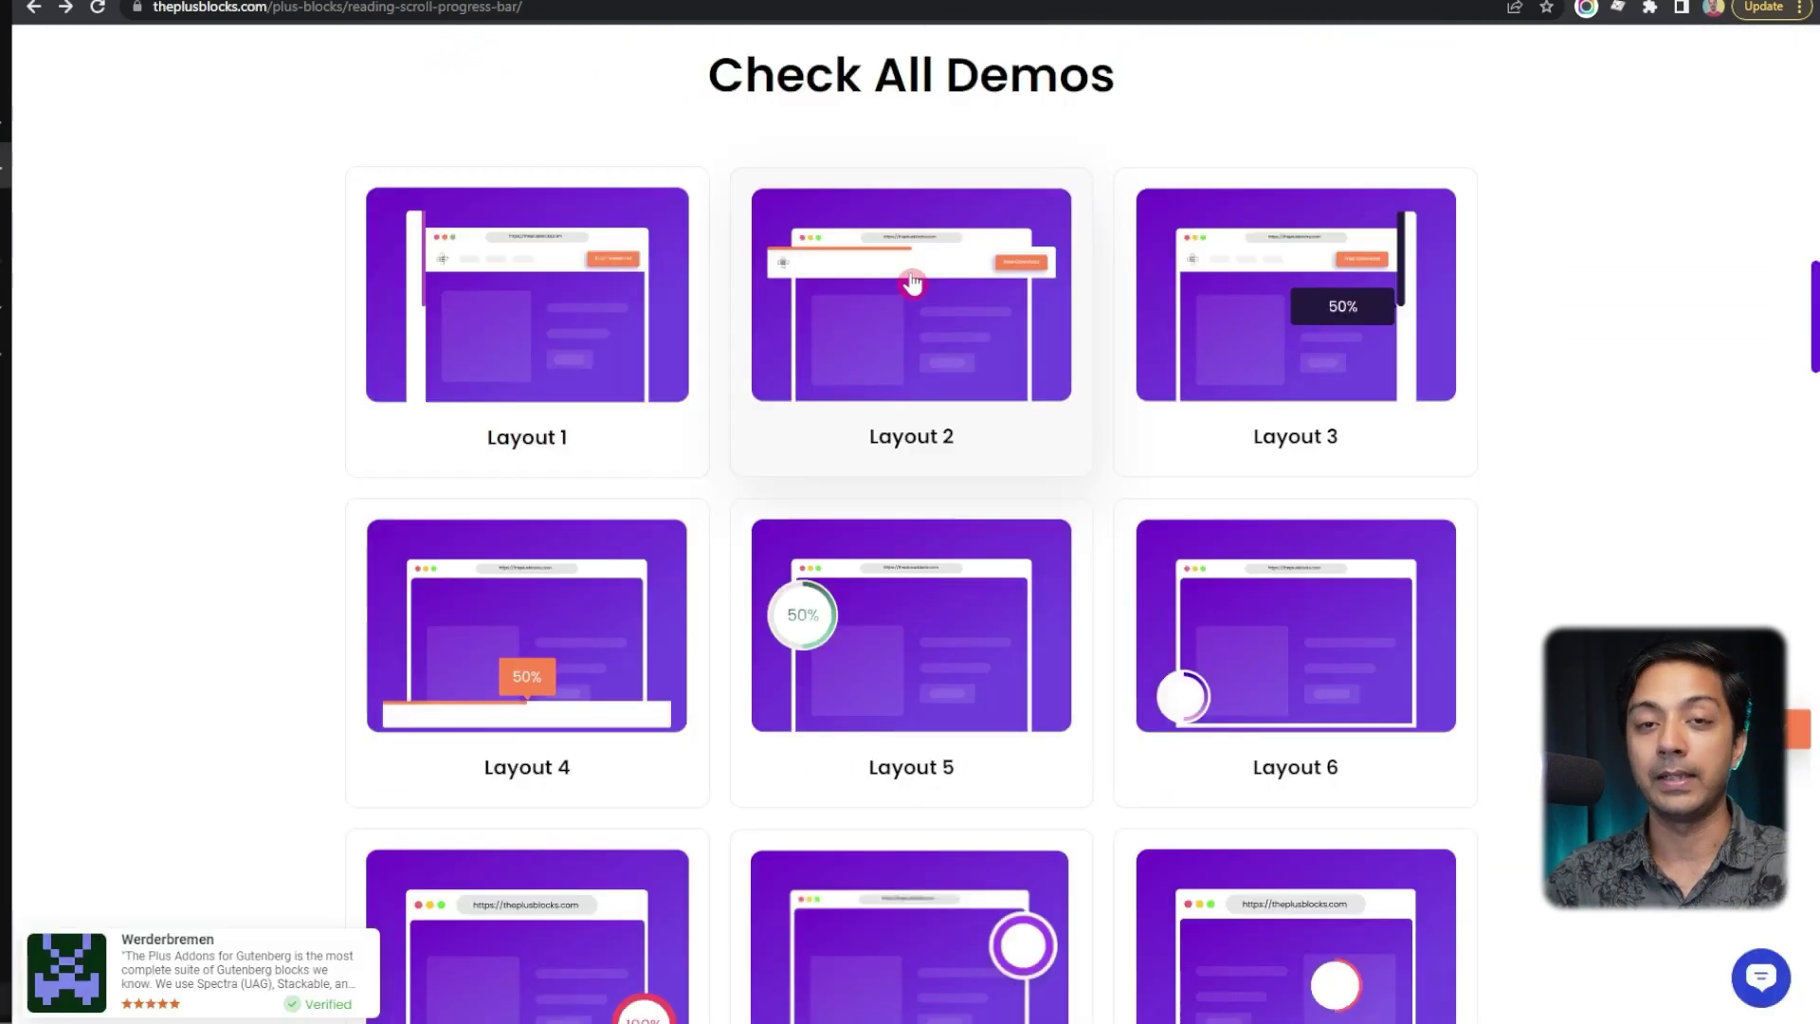
# Step: Open the Layout 2 demo and examine its horizontal progress bar while going down the post
pyautogui.click(912, 279)
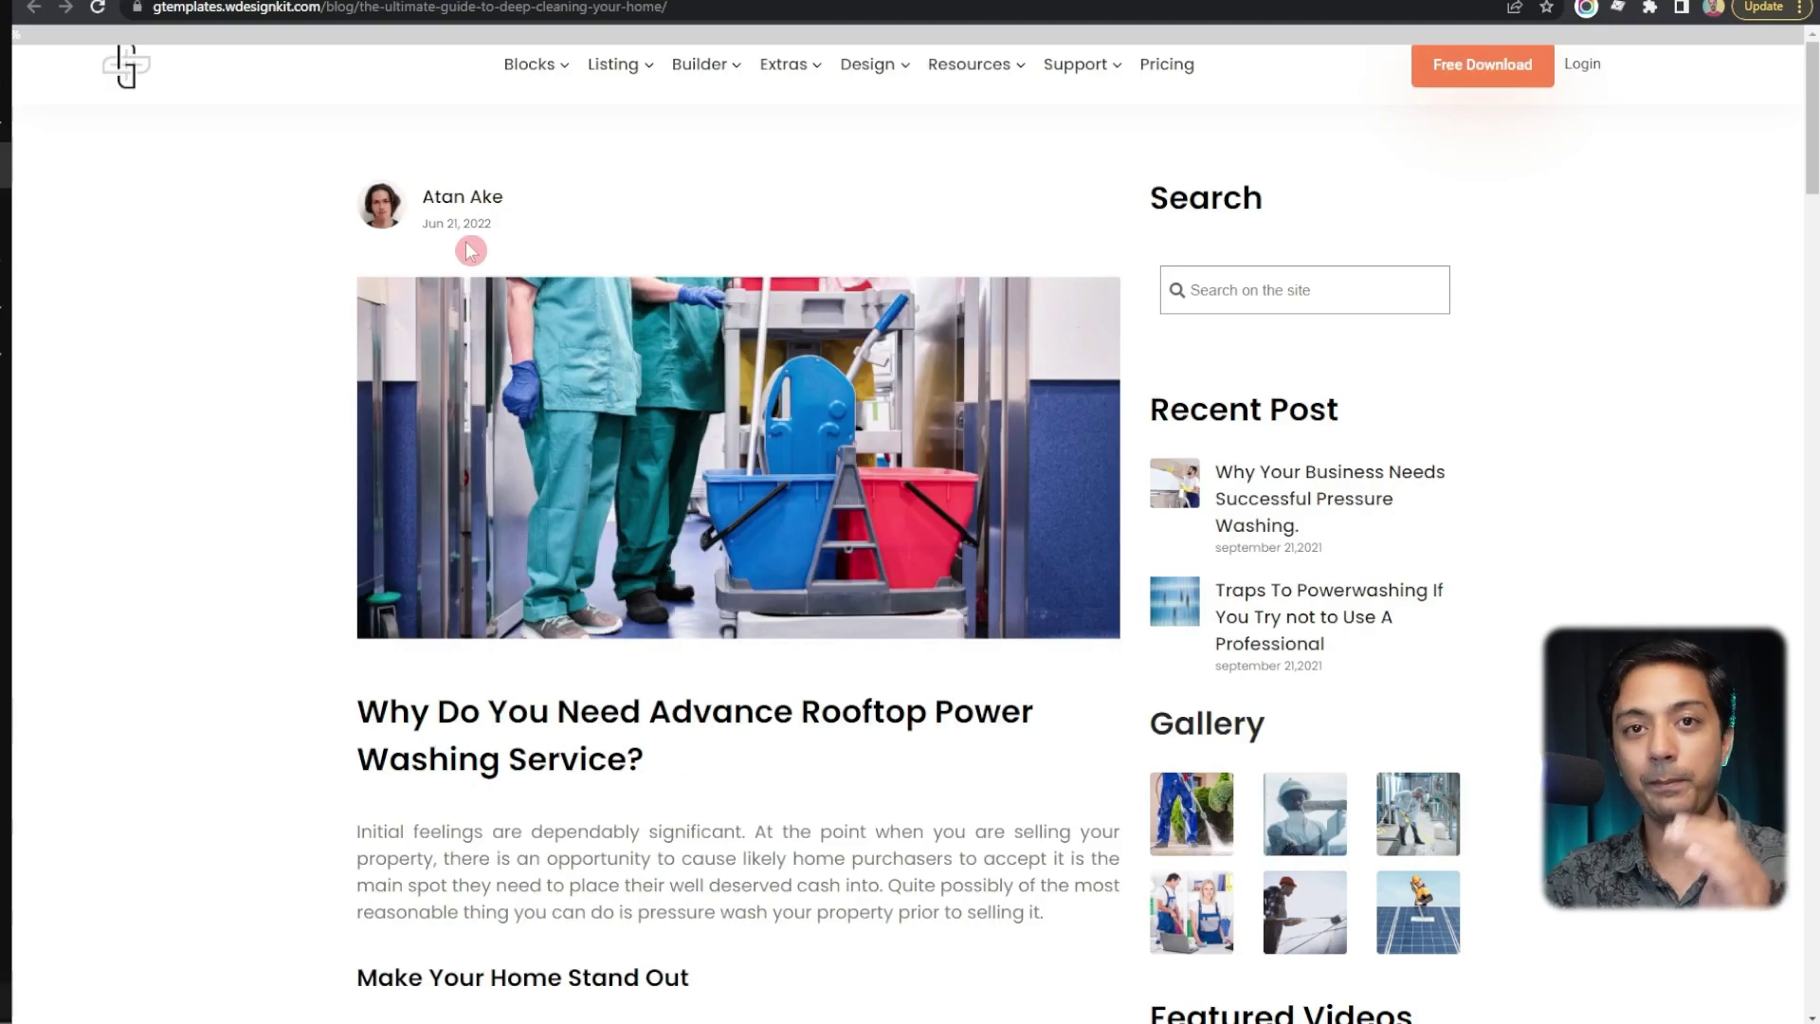
pyautogui.scroll(-7, 471, 250)
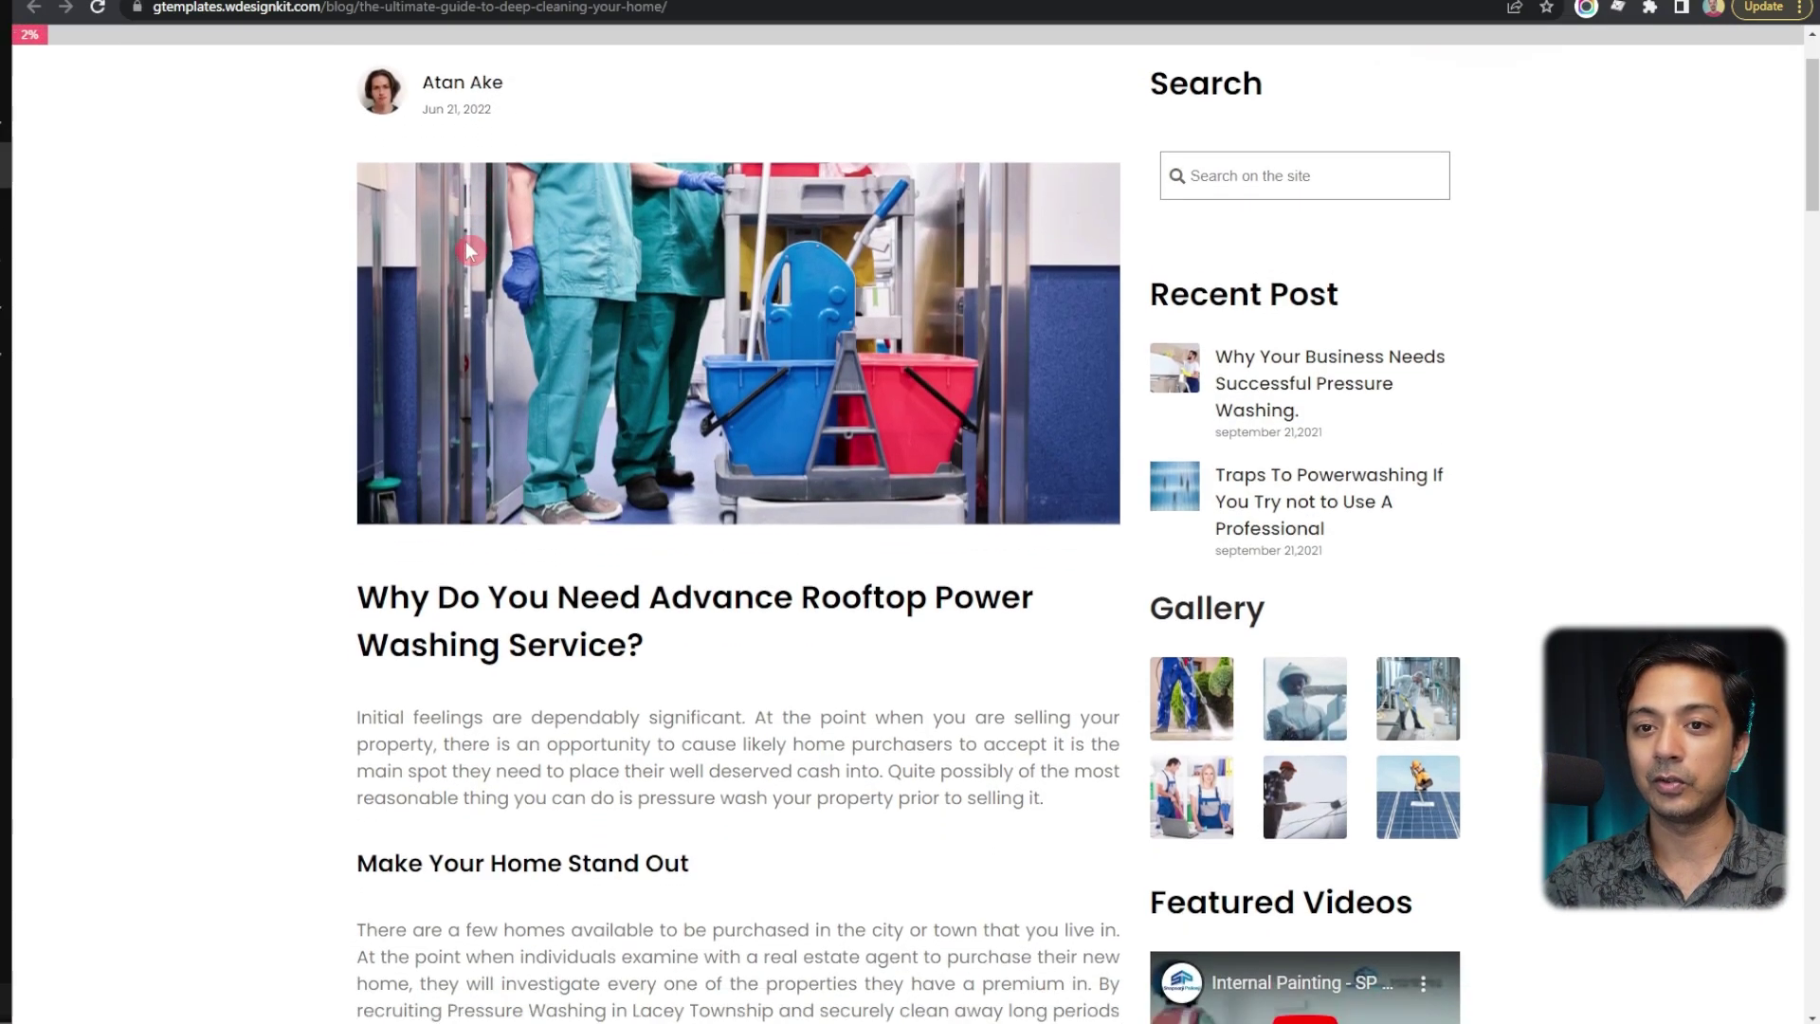
pyautogui.scroll(-15, 470, 250)
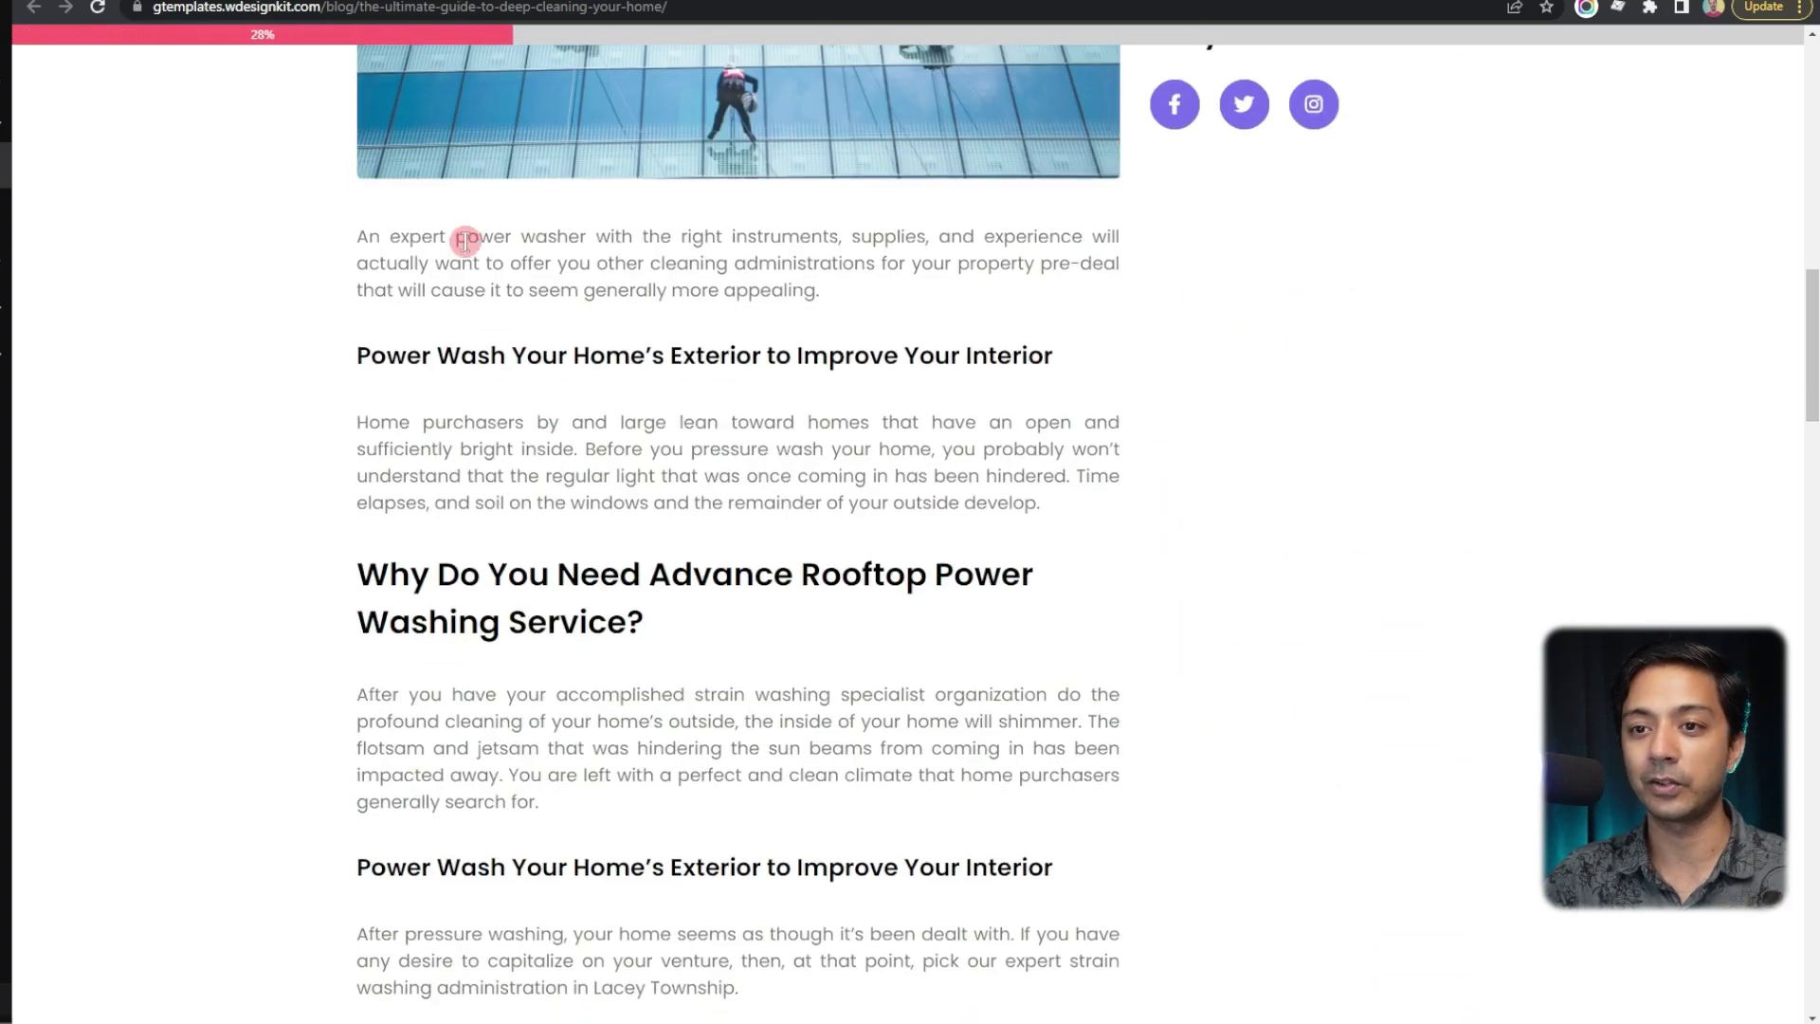
pyautogui.scroll(-8, 470, 251)
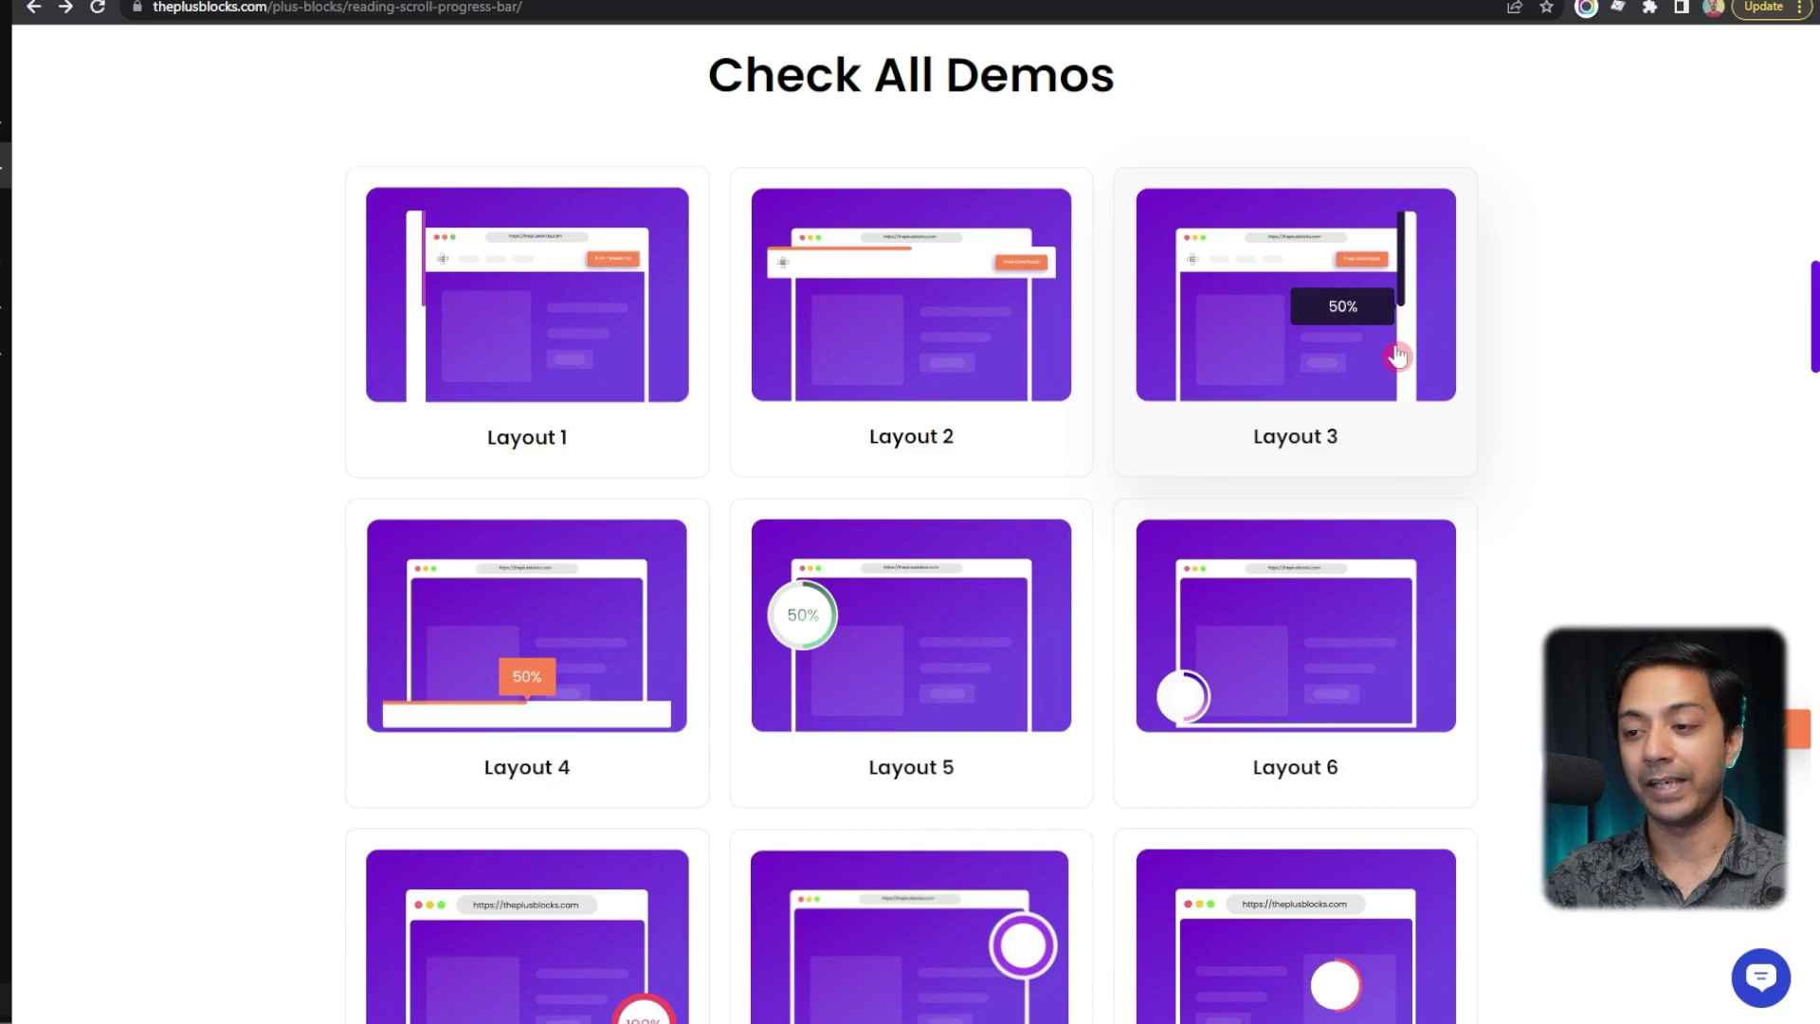
# Step: Open the Layout 3 demo and examine its vertical progress bar with the percentage tooltip along the post
pyautogui.click(1397, 351)
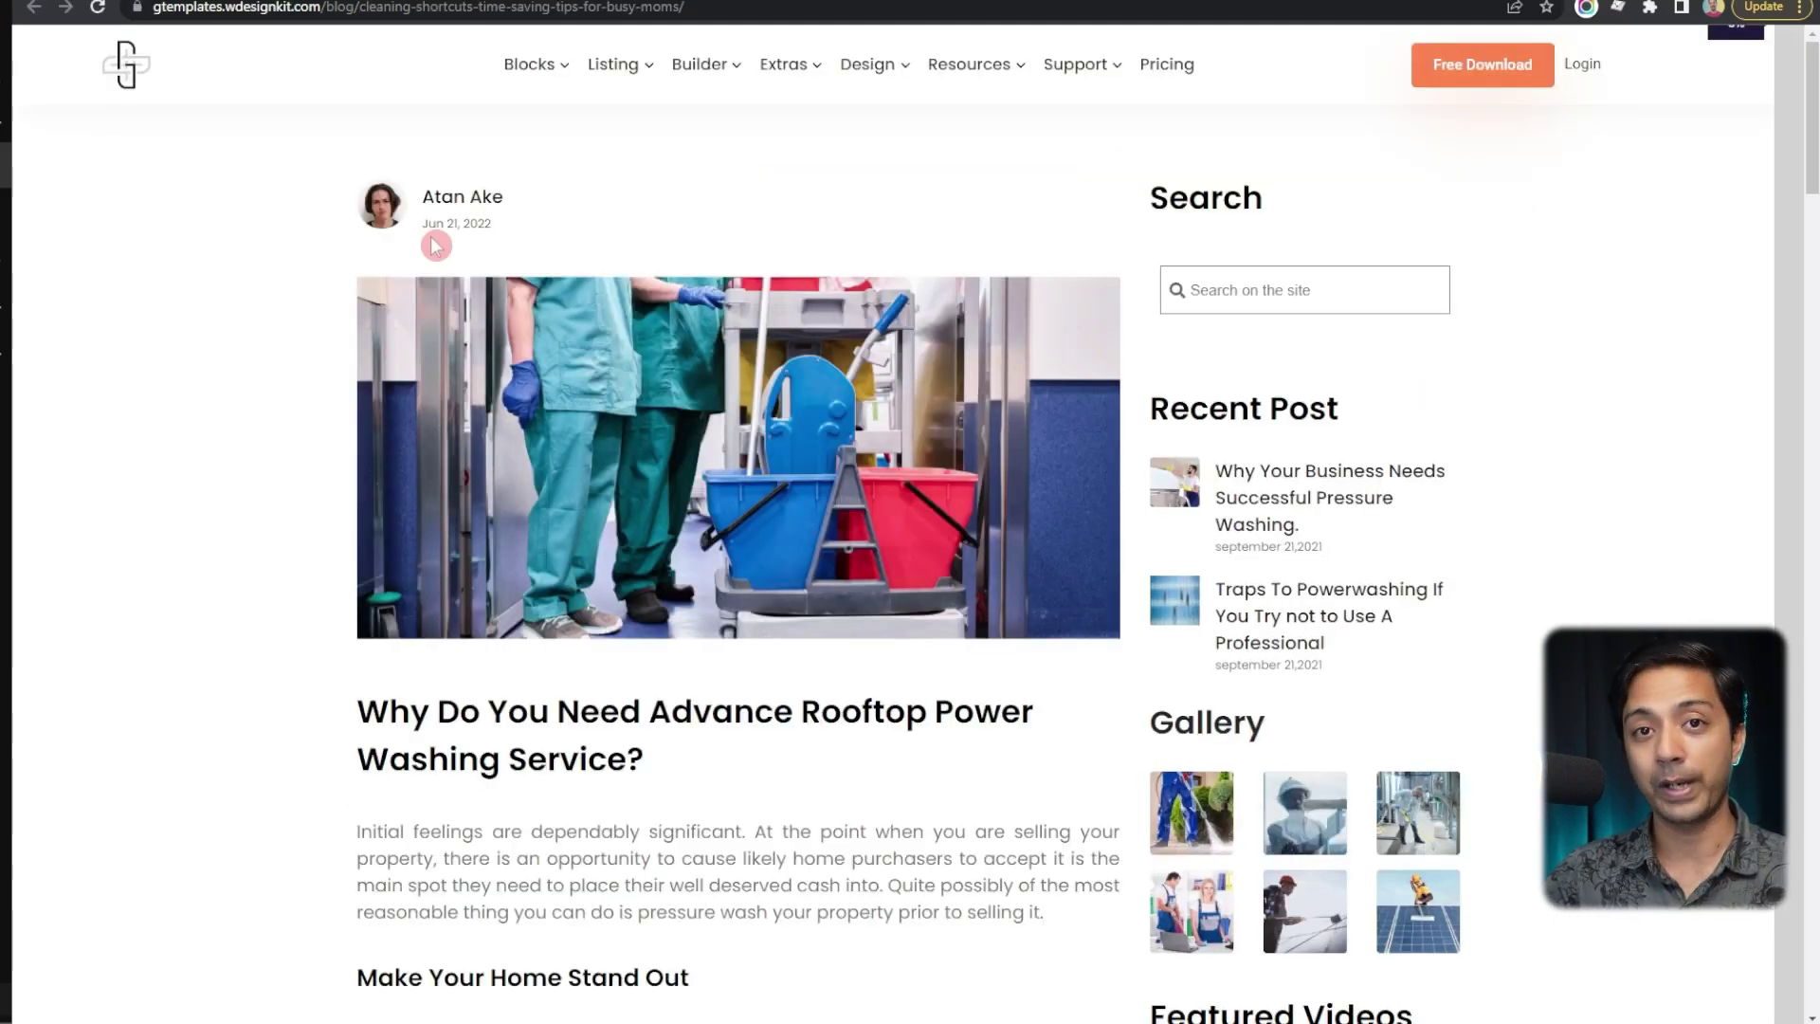
pyautogui.scroll(-8, 435, 246)
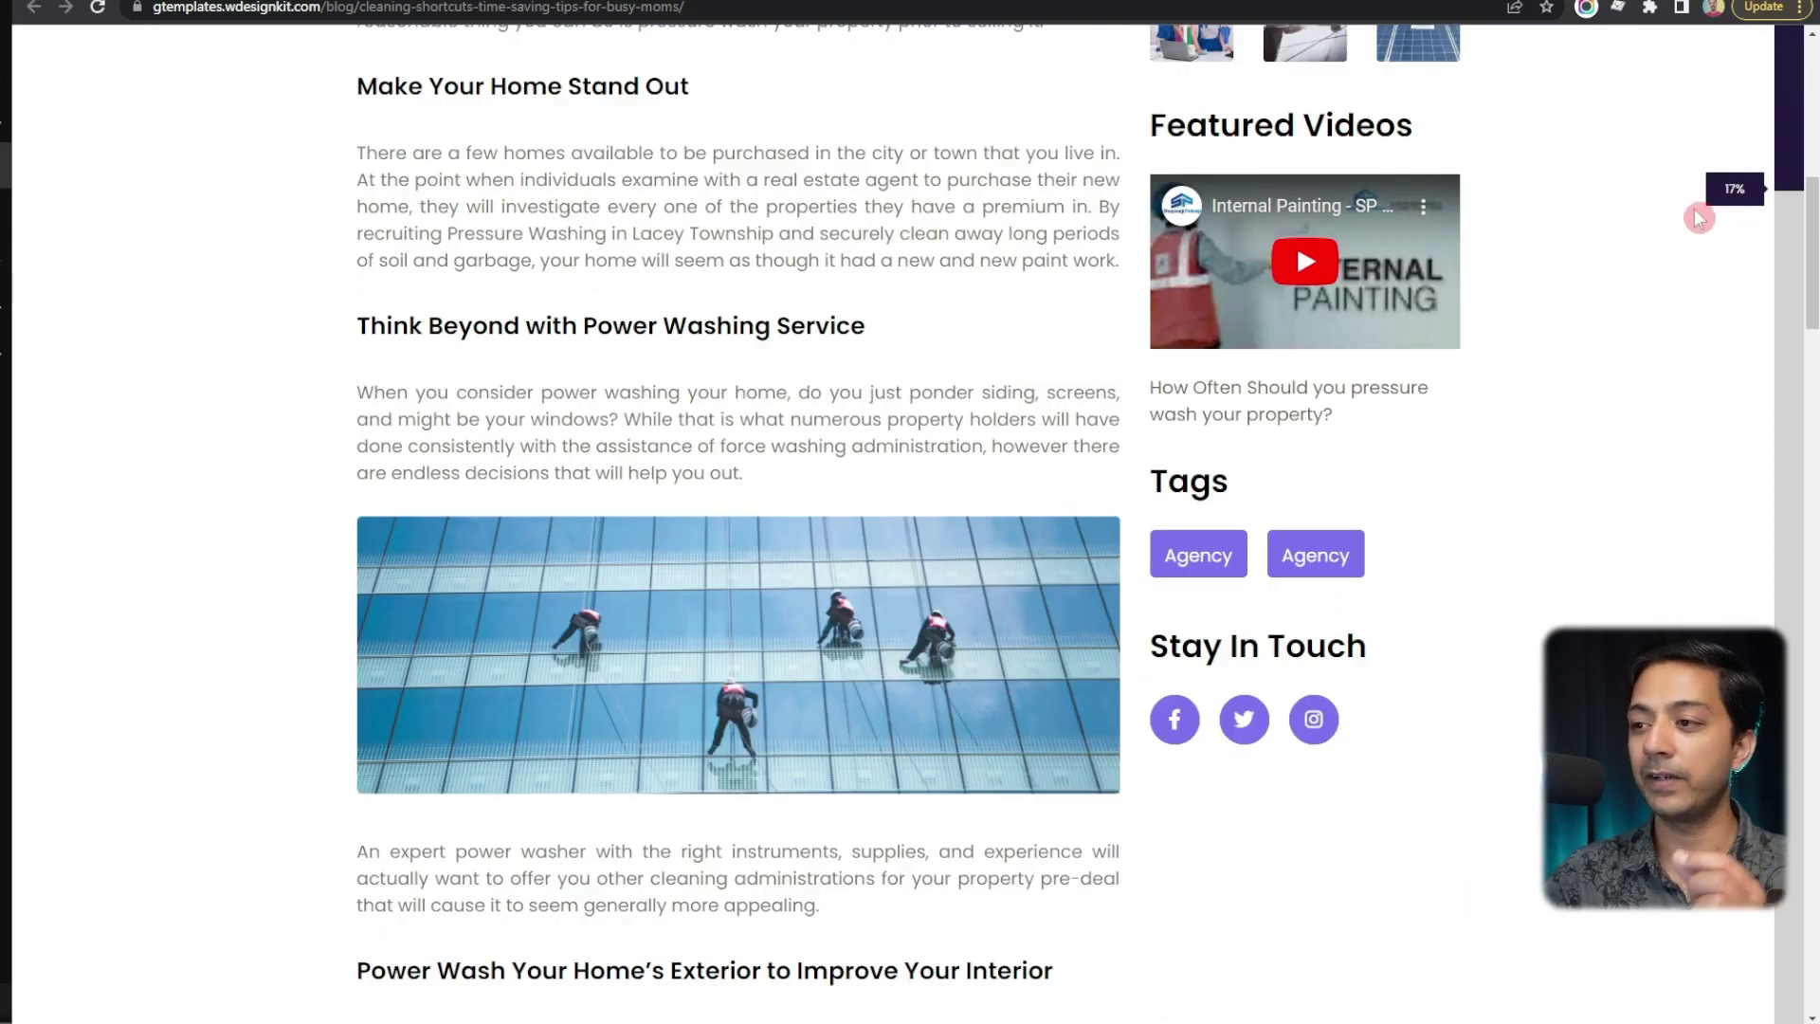
pyautogui.scroll(-6, 1698, 218)
pyautogui.scroll(-5, 1704, 310)
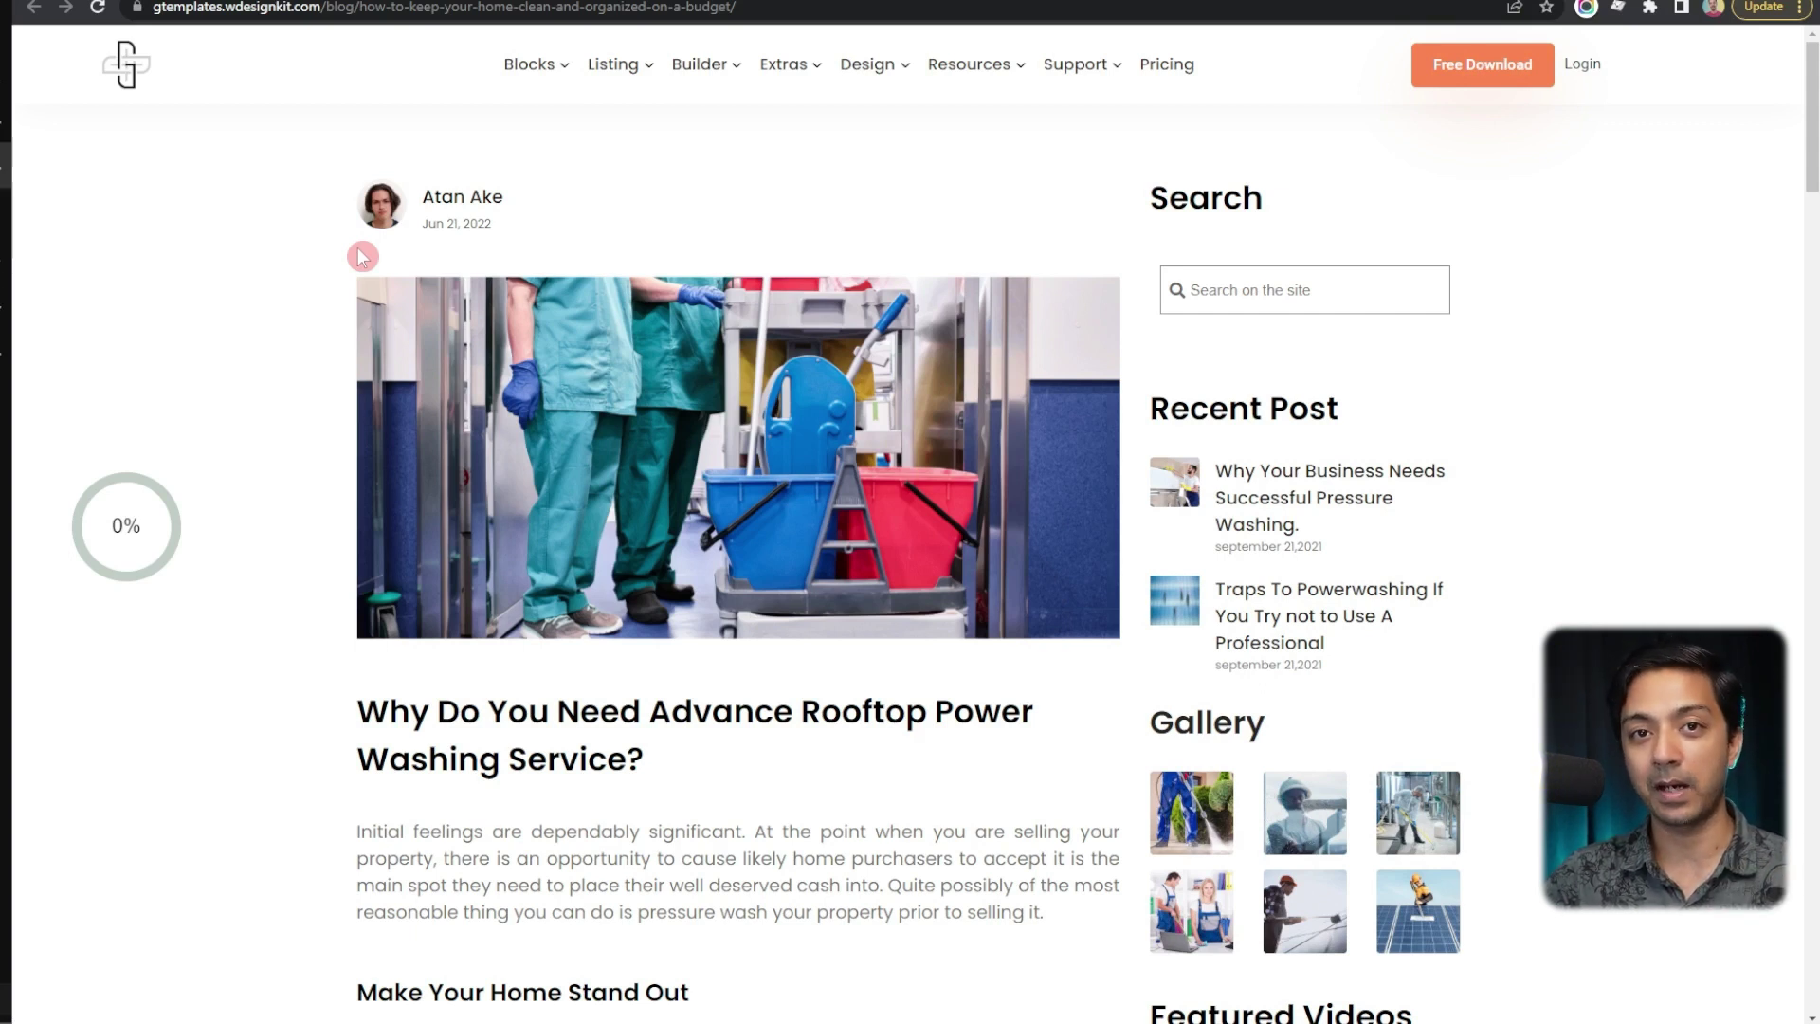
# Step: Go down the Layout 5 demo post to examine its circular percentage tracker, and view the remaining demo layouts
pyautogui.scroll(-5, 359, 248)
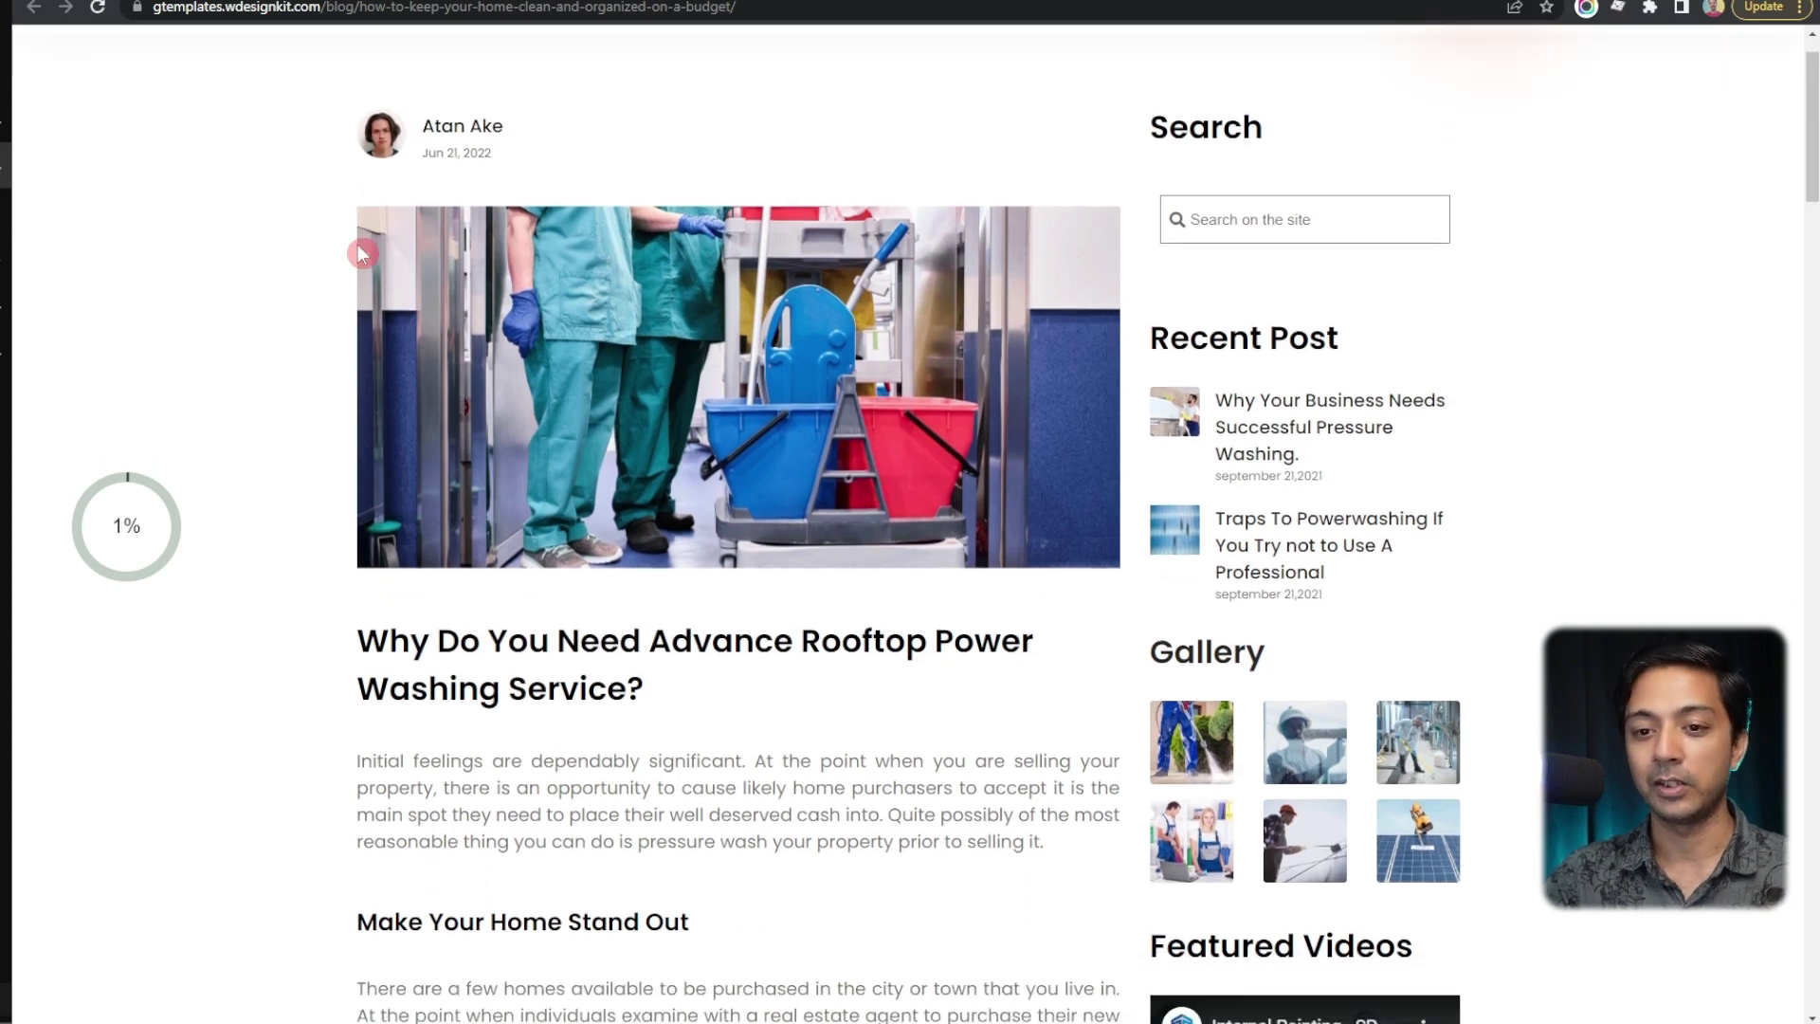
pyautogui.scroll(-10, 359, 249)
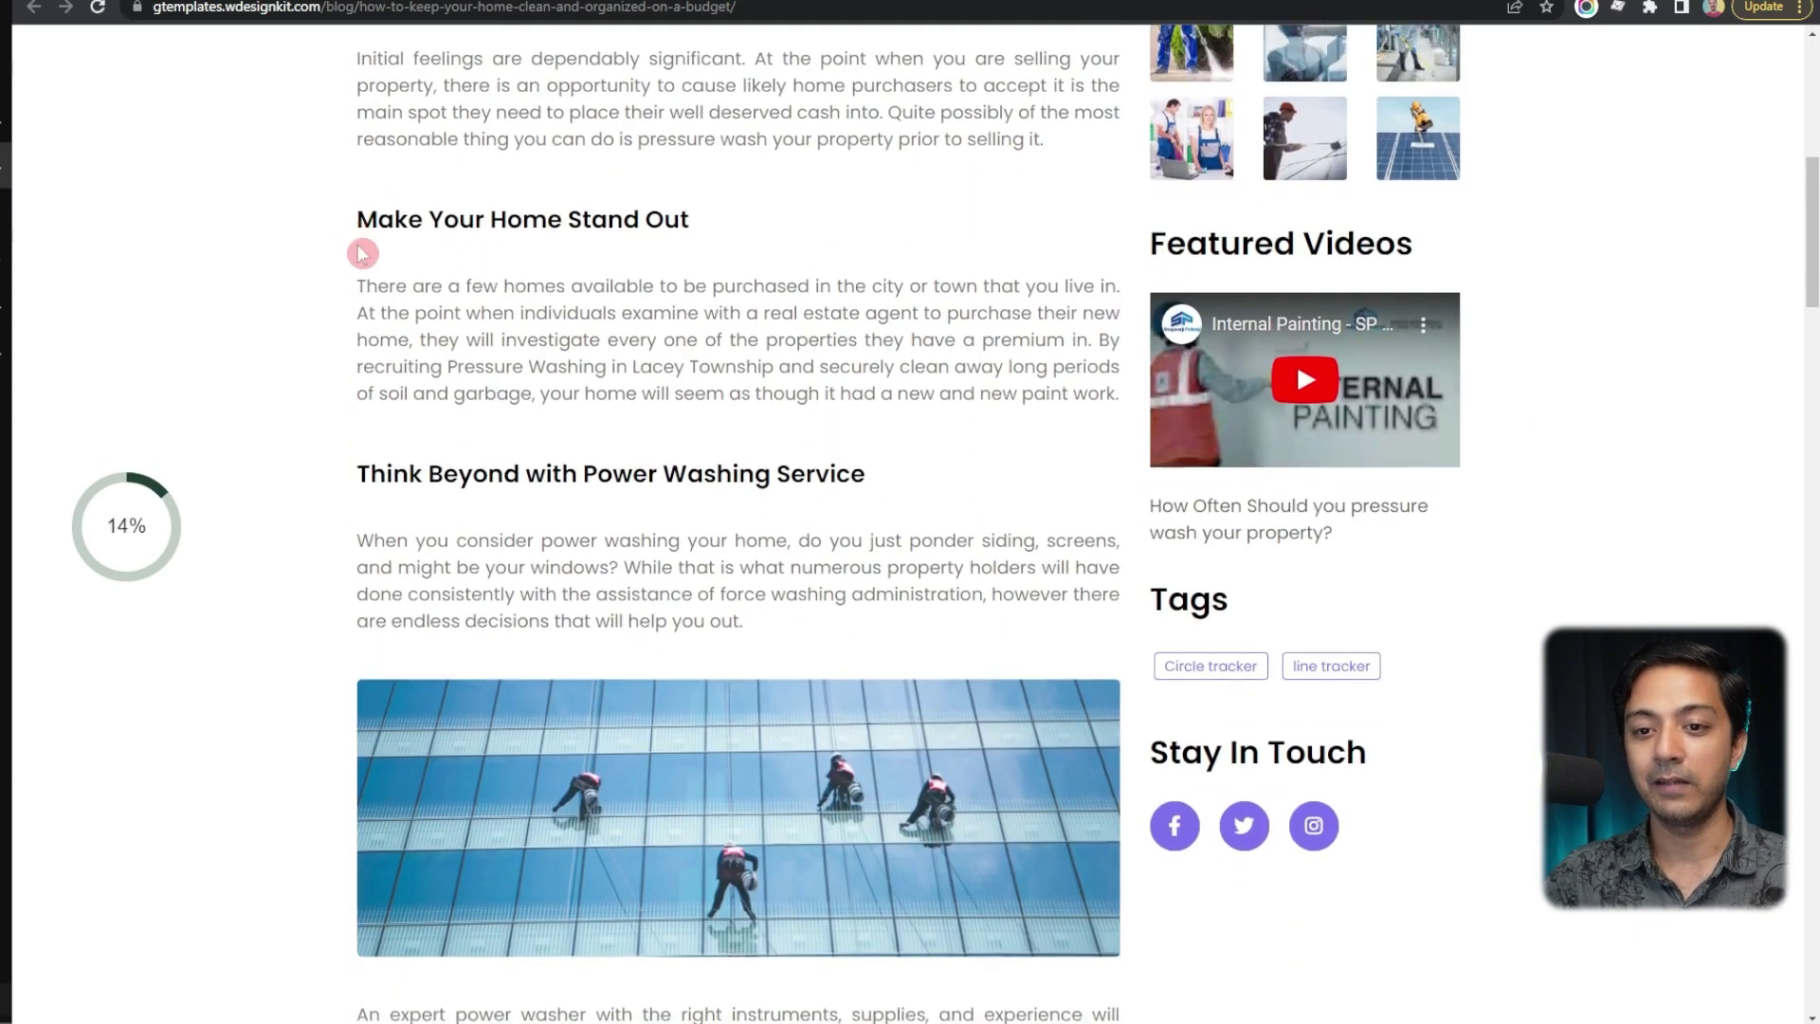
pyautogui.scroll(-9, 363, 254)
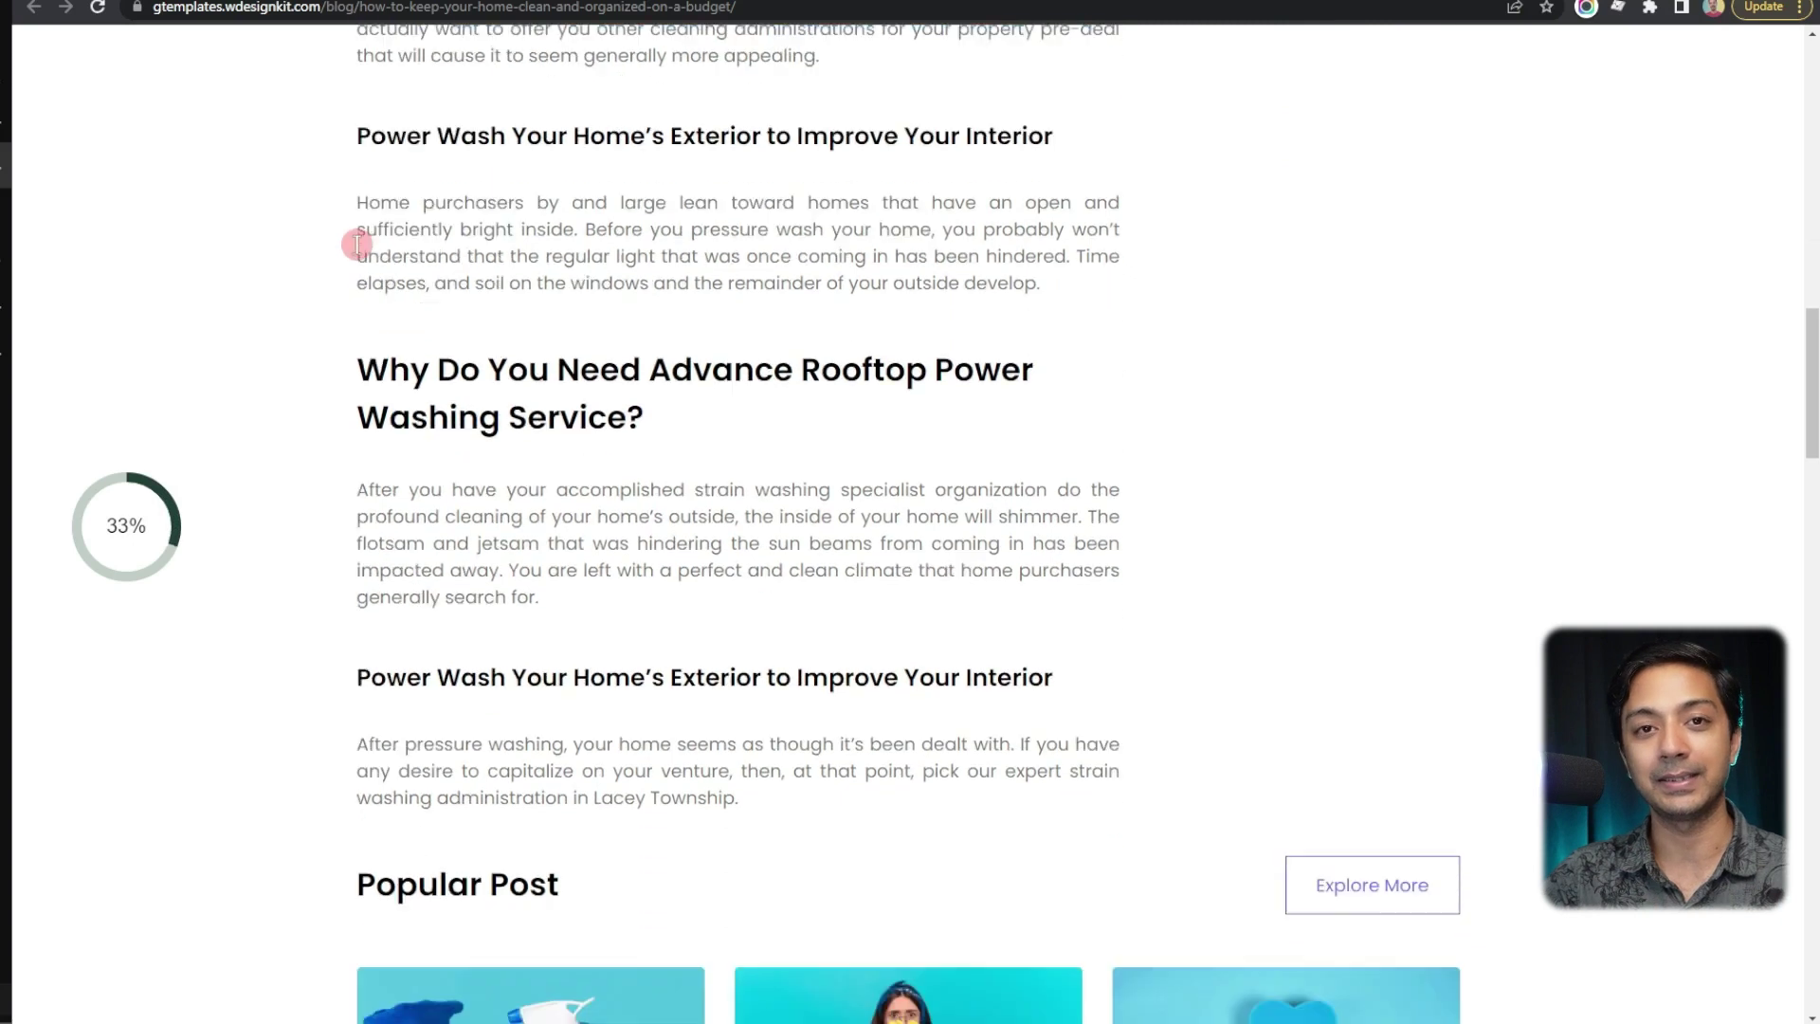
pyautogui.scroll(-1, 356, 245)
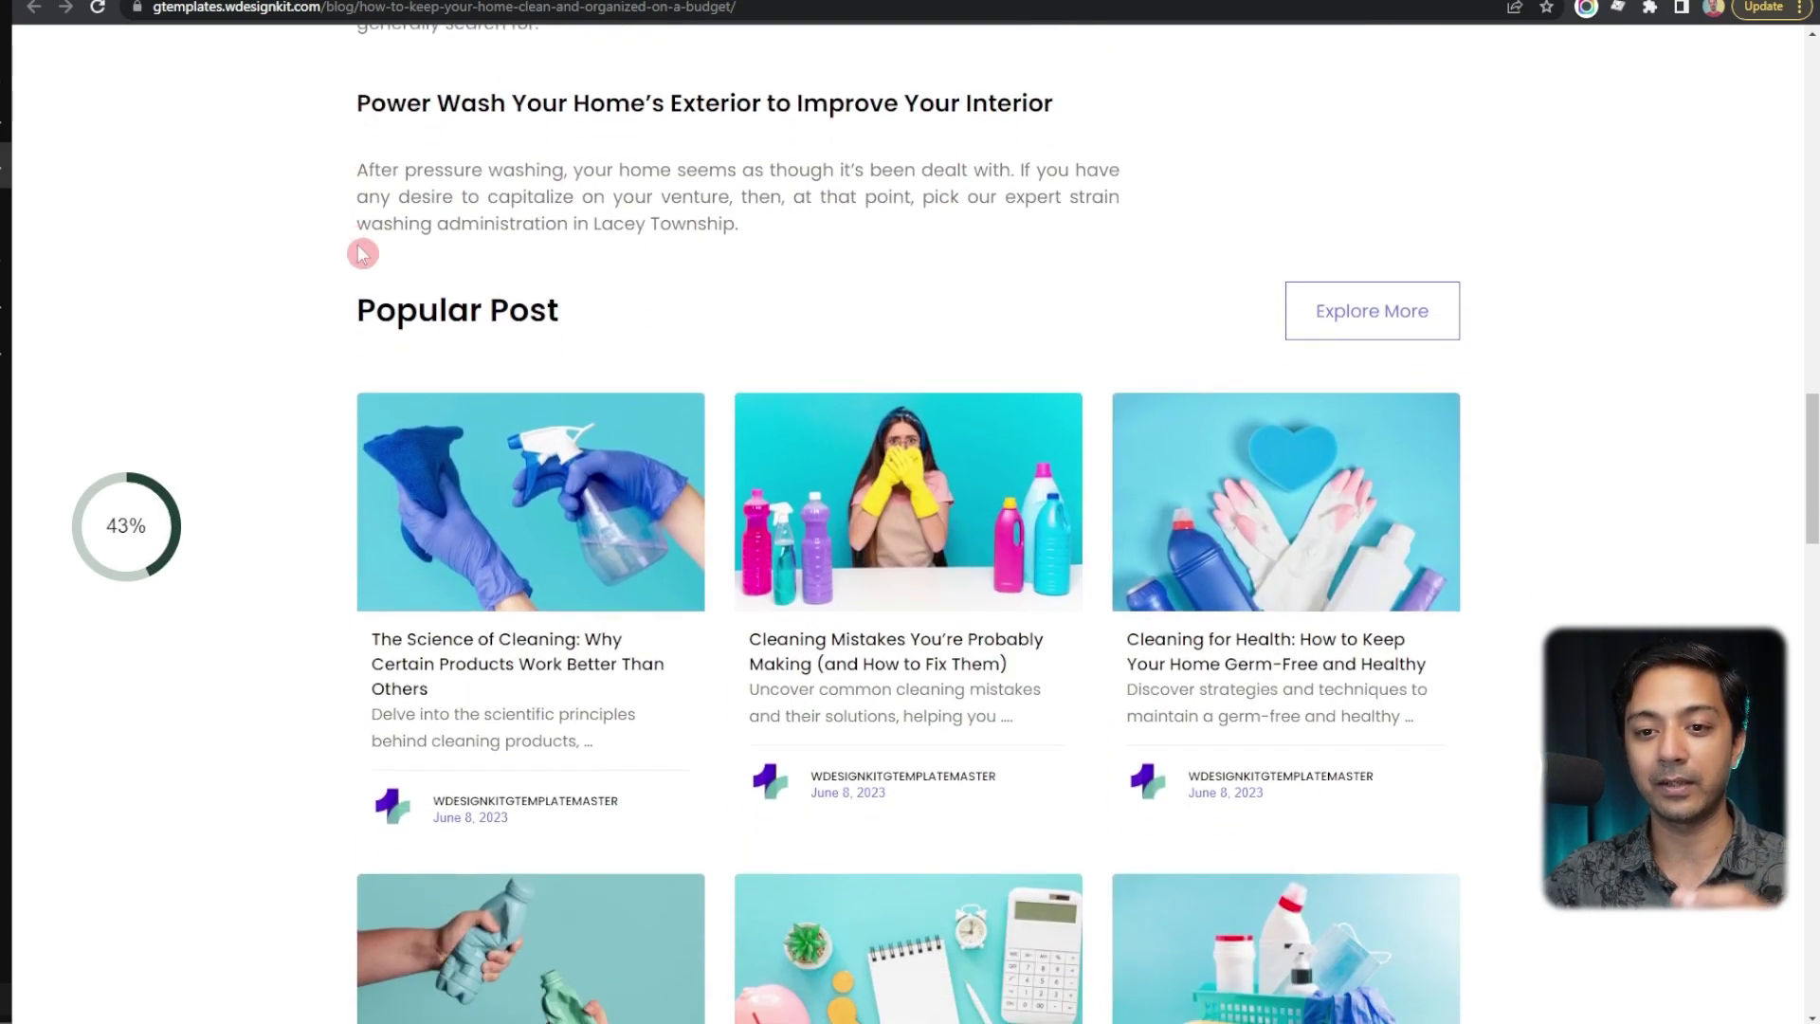
pyautogui.scroll(-11, 361, 253)
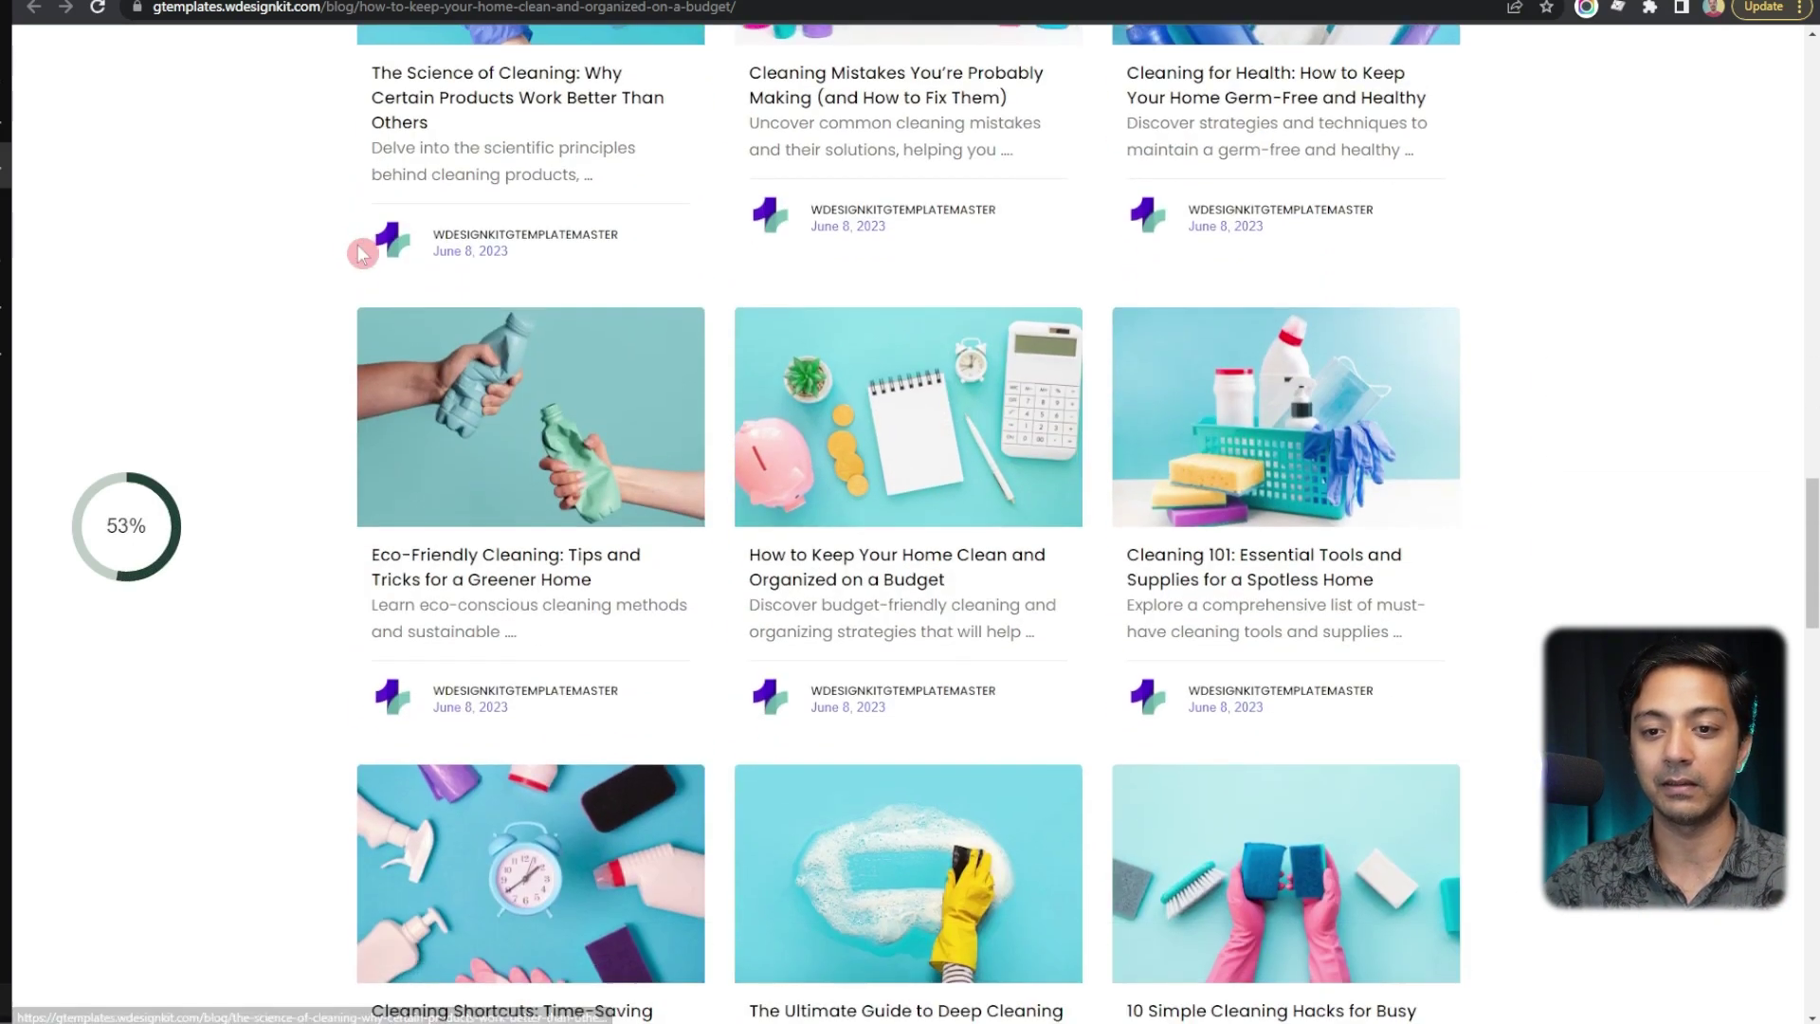
pyautogui.scroll(-3, 361, 255)
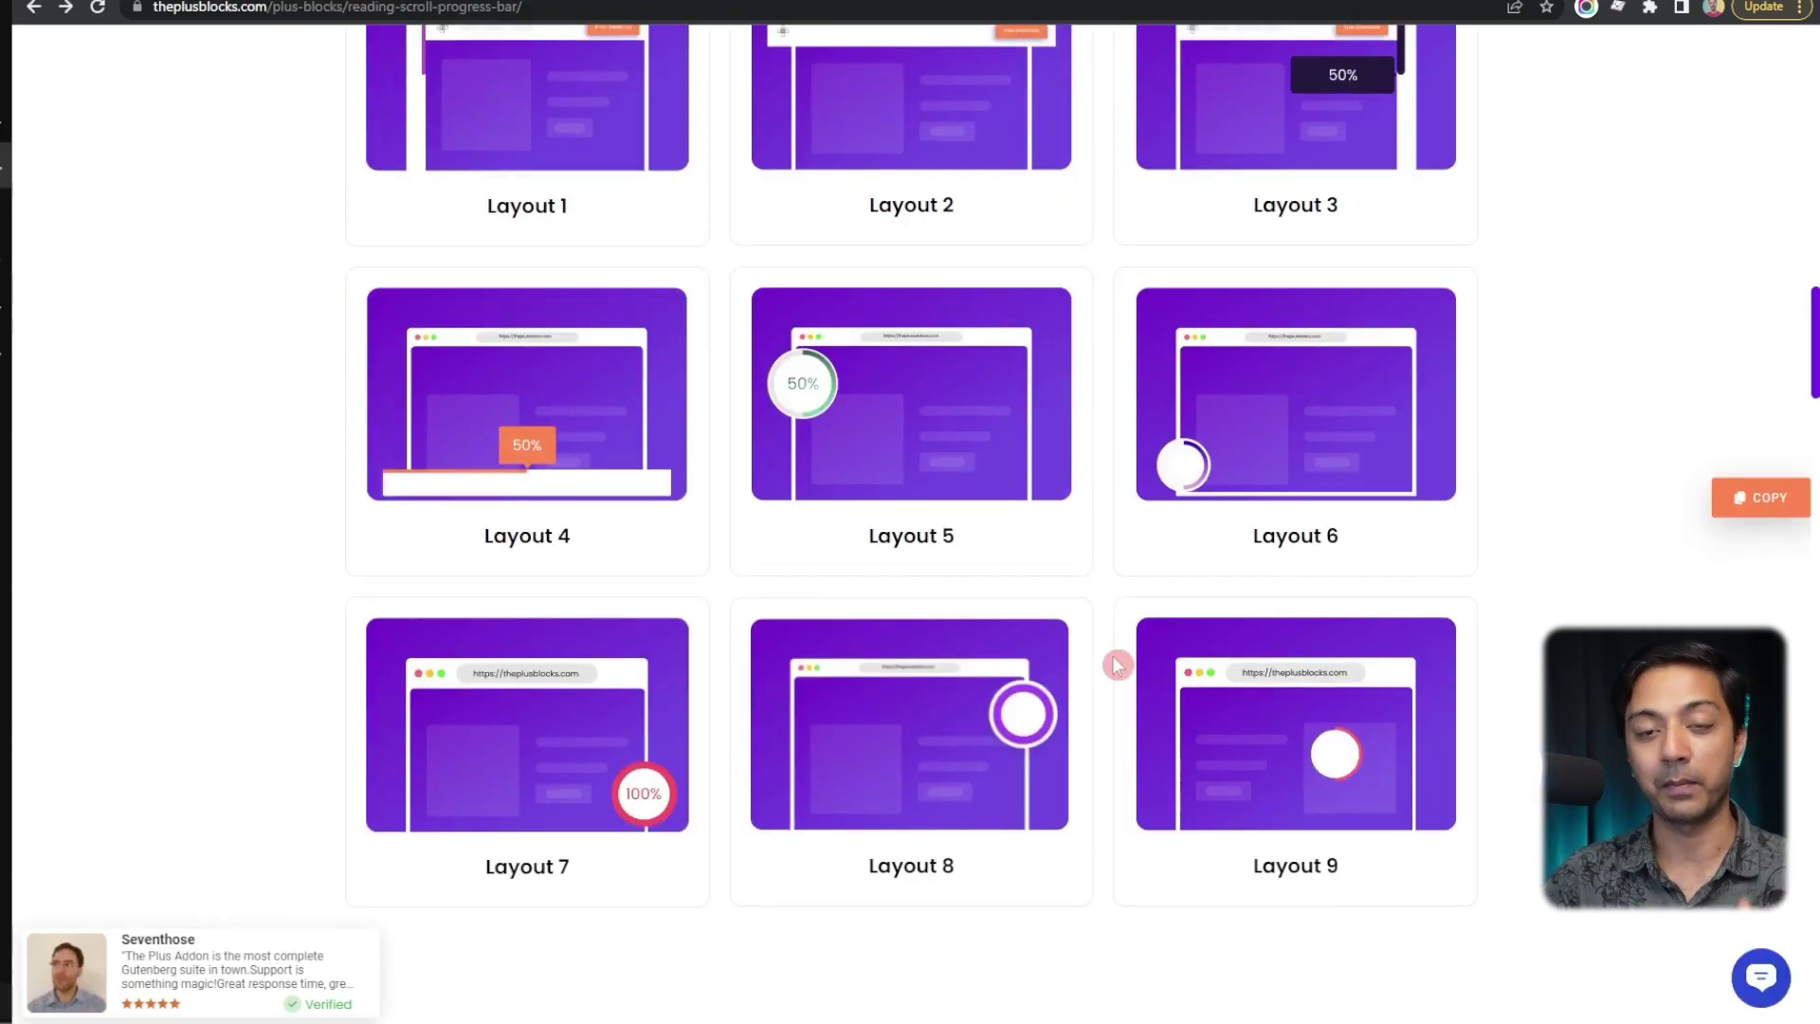
pyautogui.scroll(-1, 1118, 665)
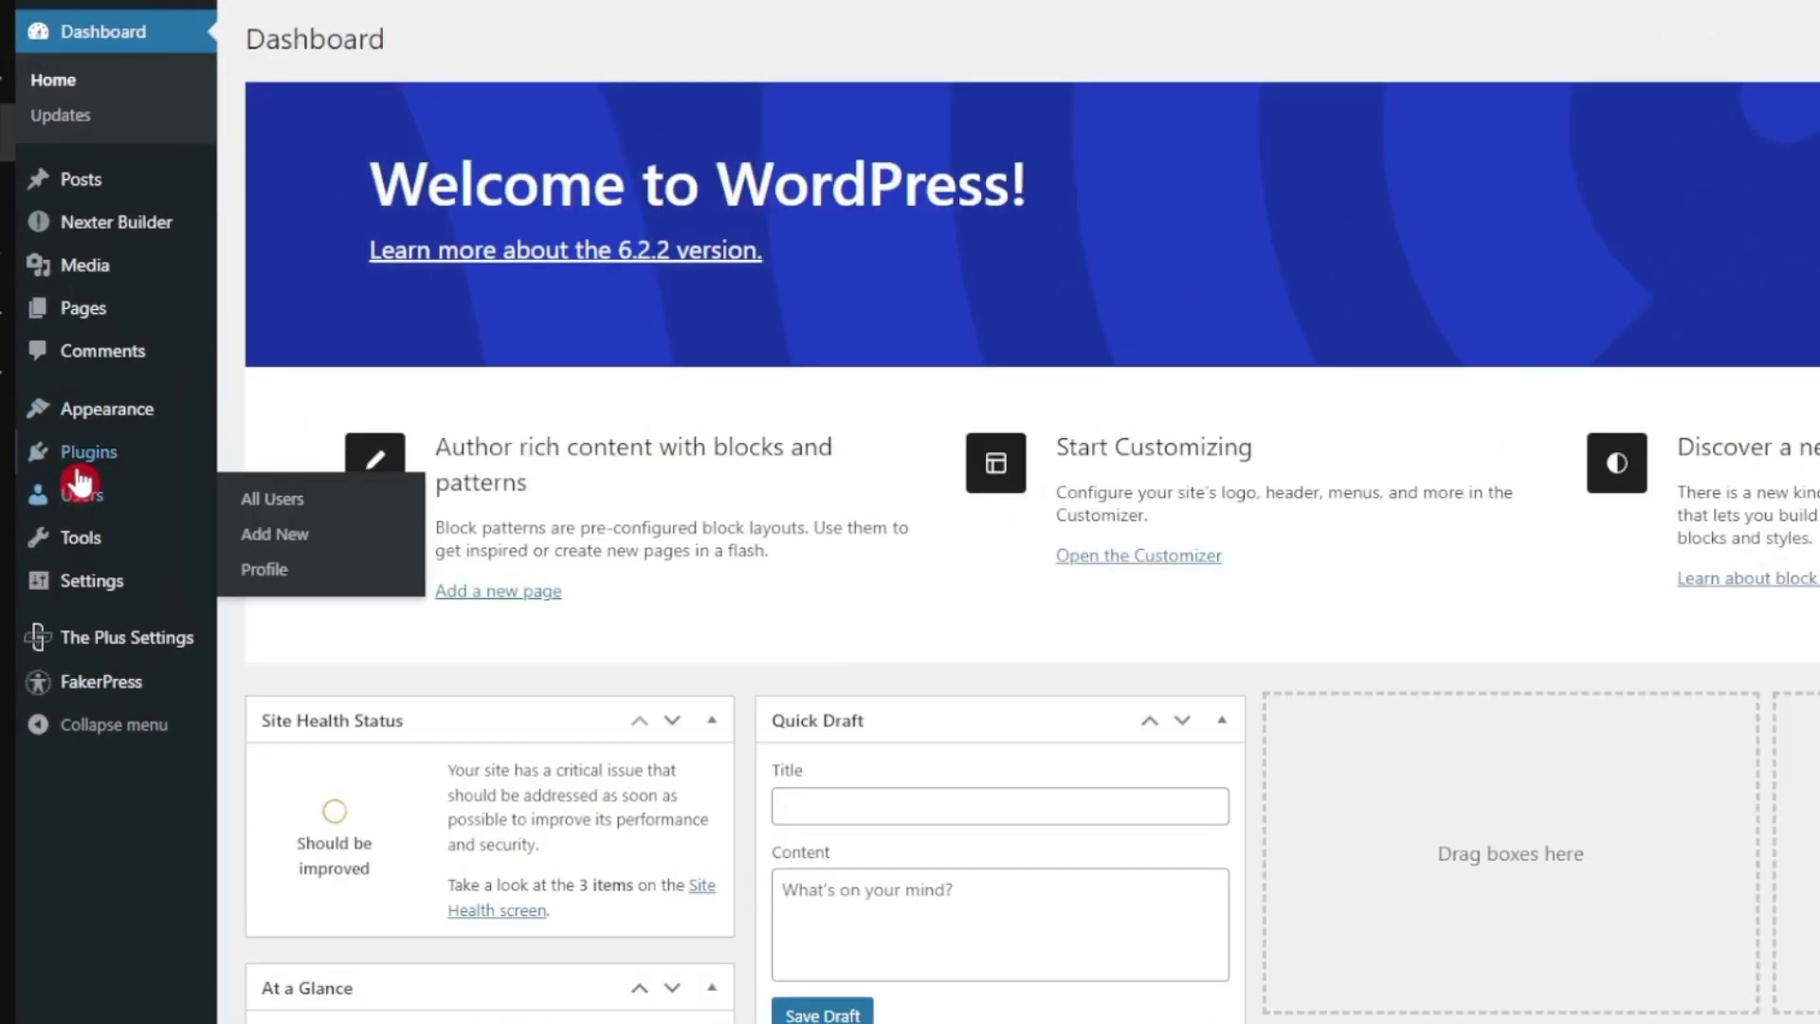
# Step: Check the installed plugins in the WordPress dashboard, open The Plus Settings' Plus Blocks page and search for "progress"
pyautogui.click(65, 419)
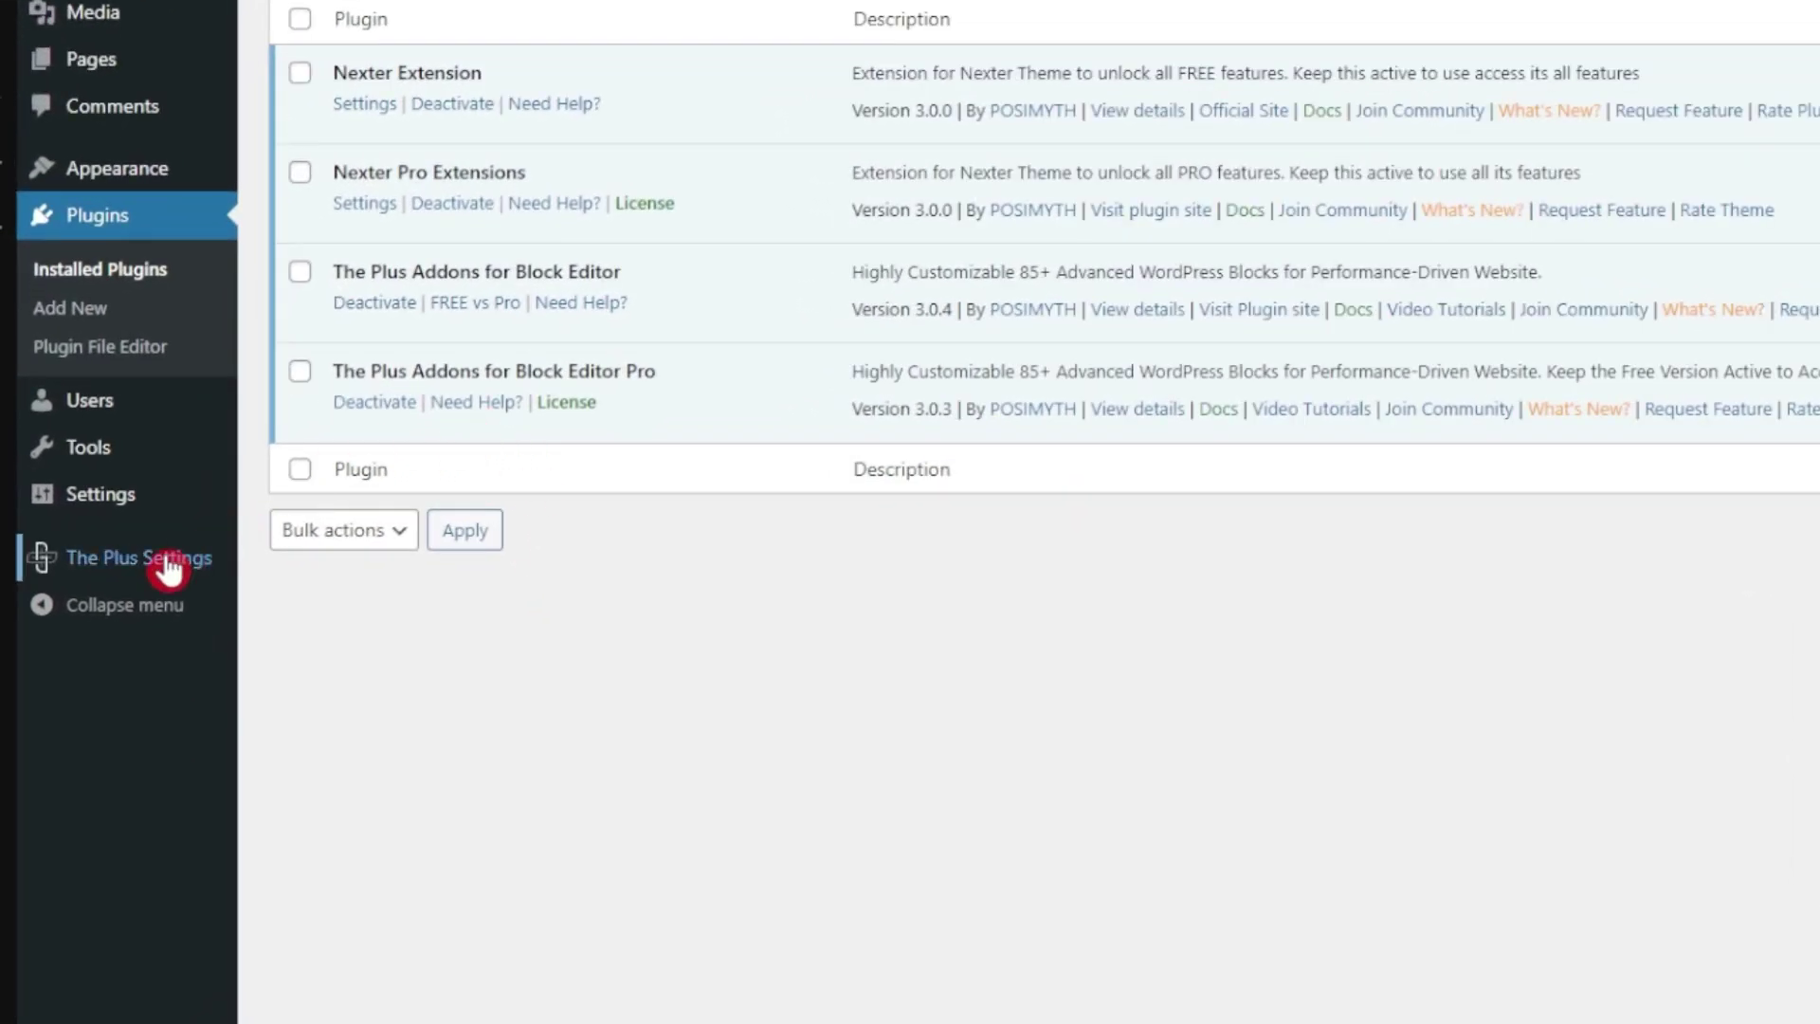
pyautogui.moveTo(170, 556)
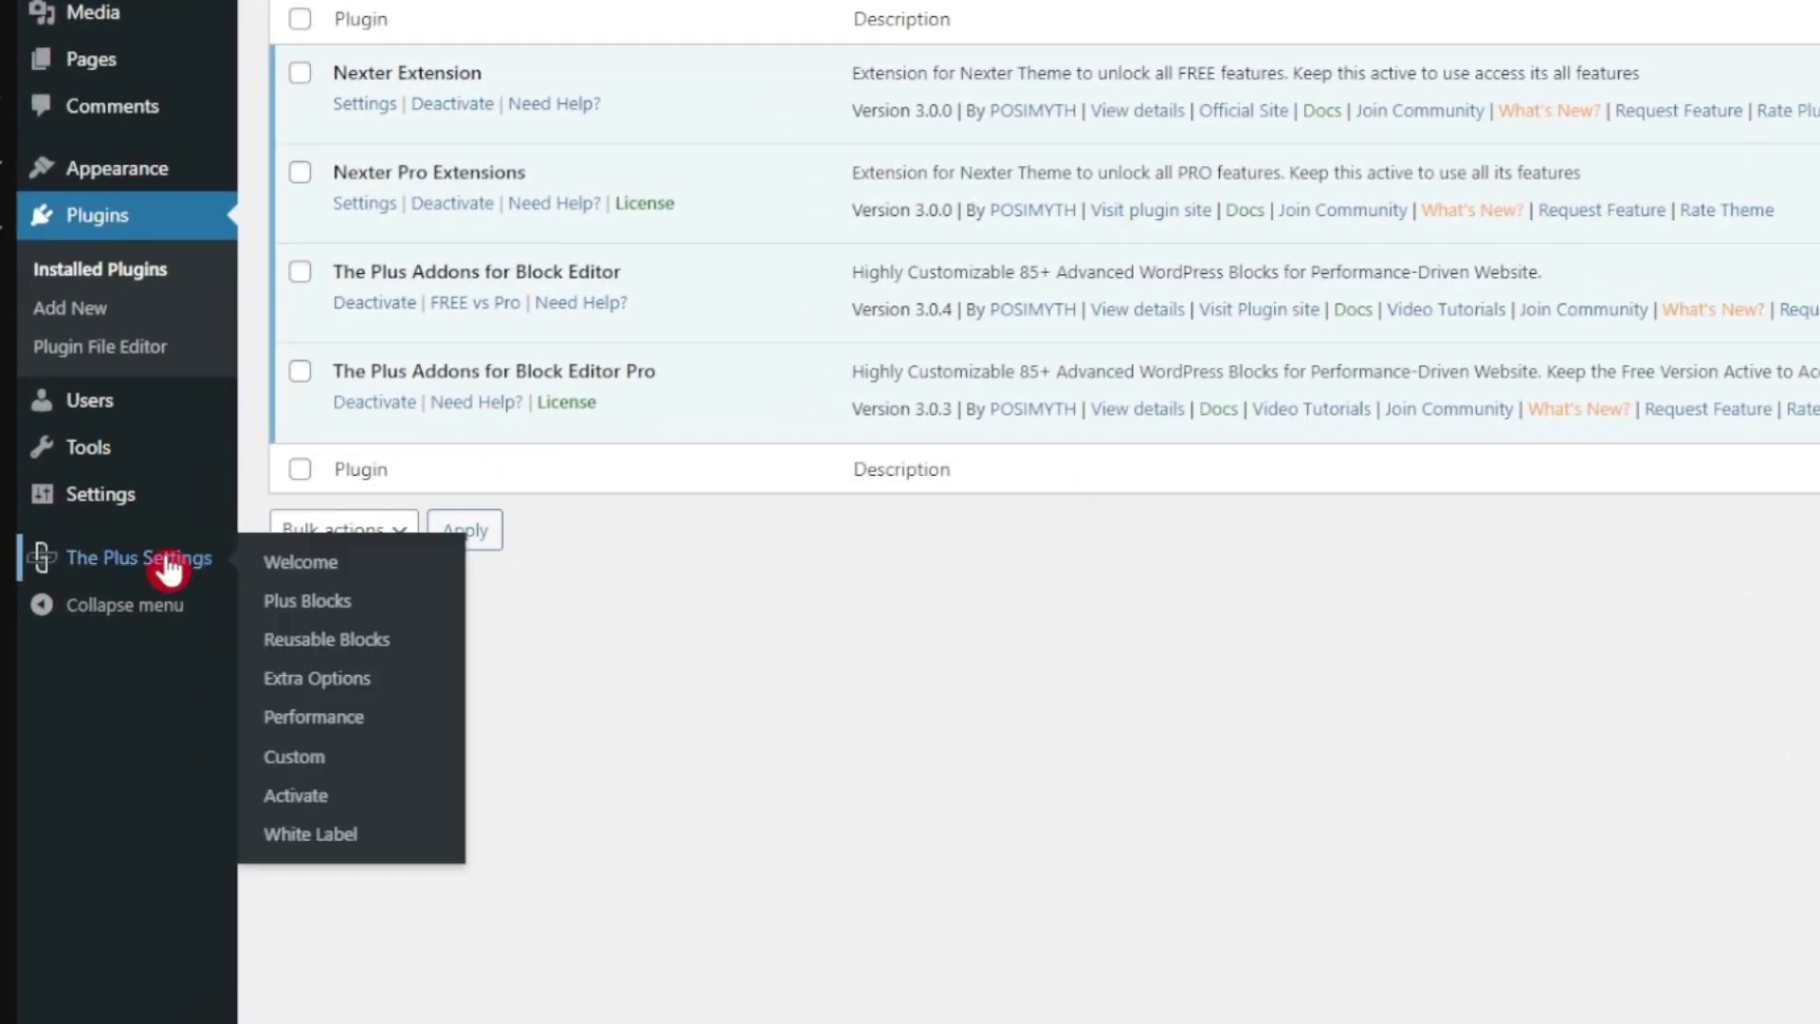
pyautogui.click(308, 607)
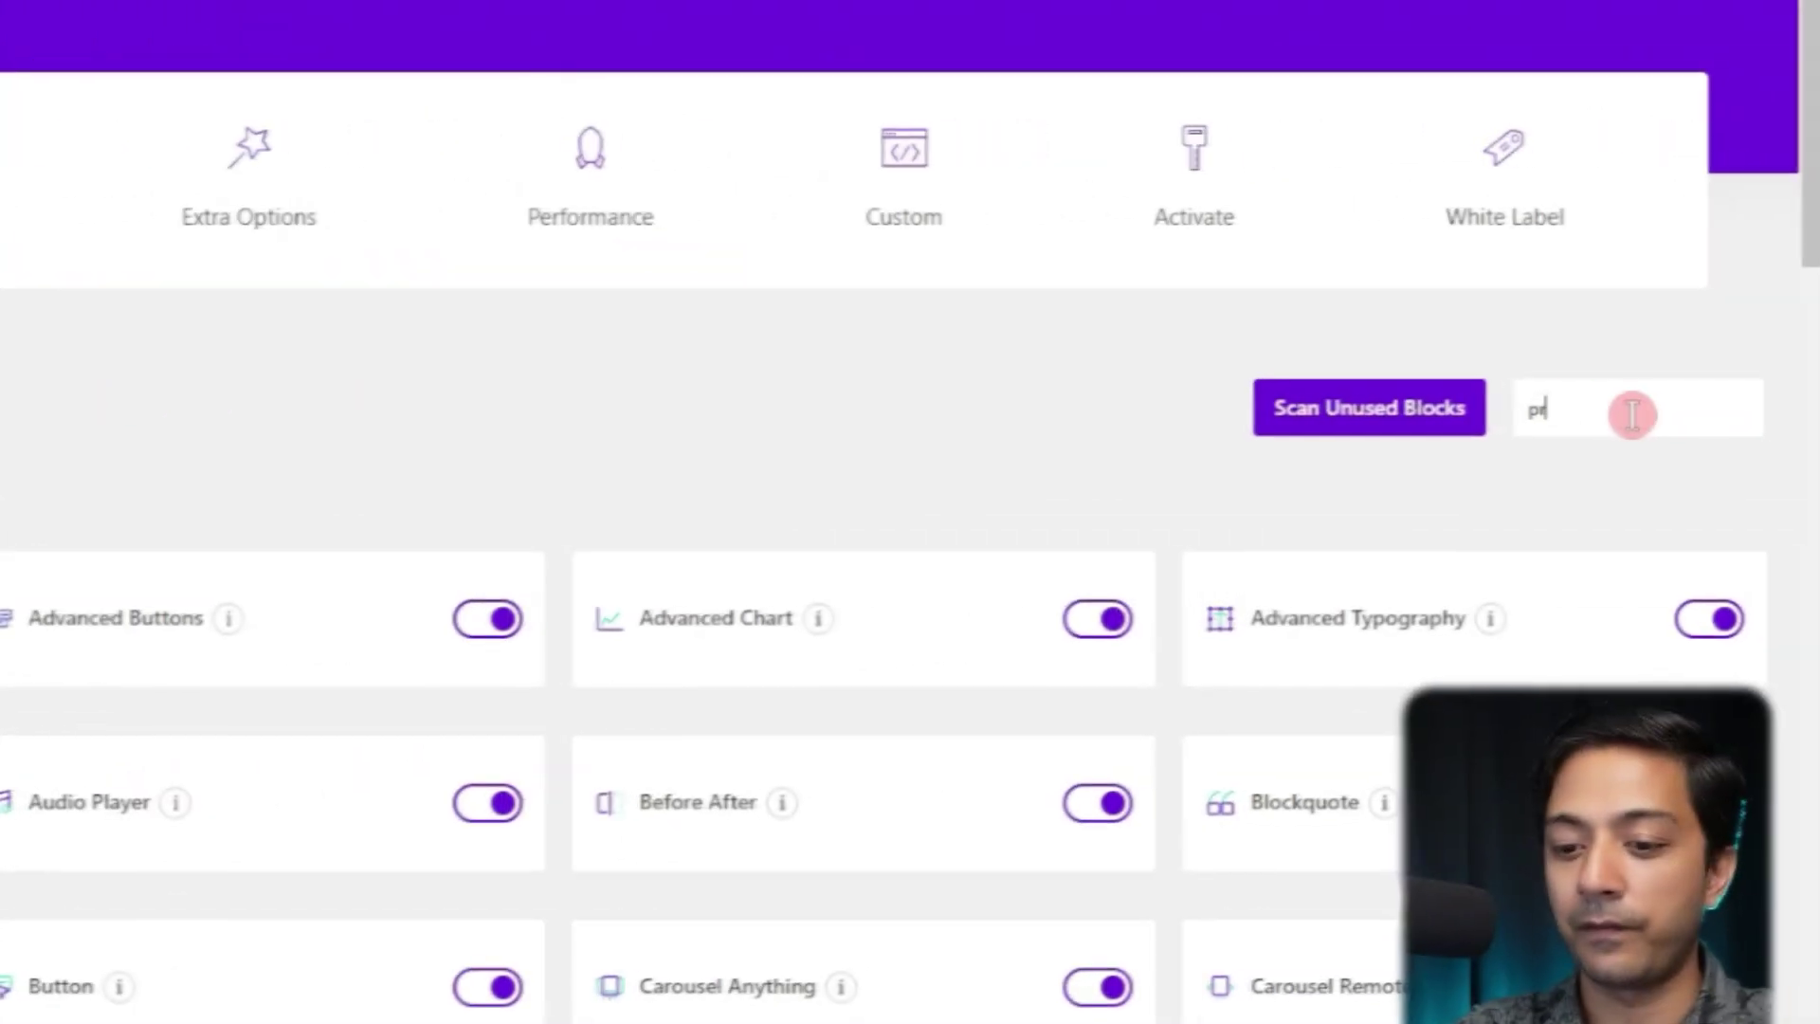
pyautogui.write('rogress')
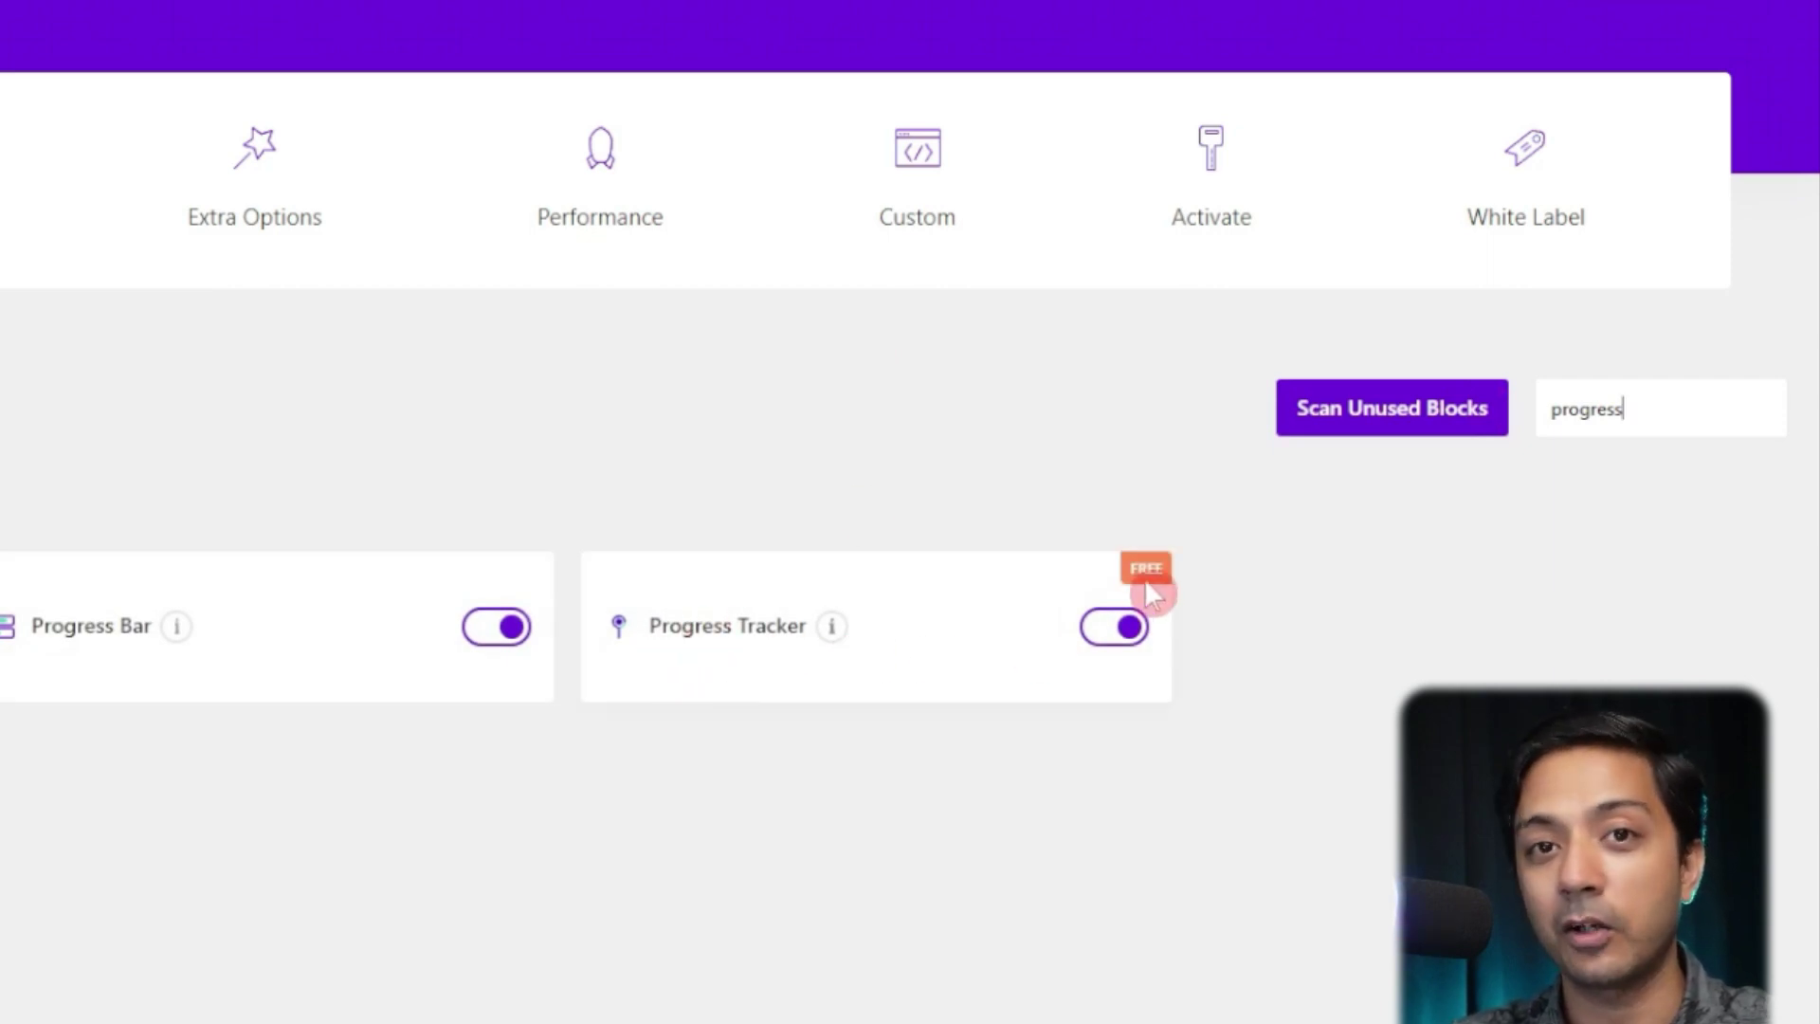
# Step: Switch the Progress Tracker block off and back on to leave it enabled, and save the block settings
pyautogui.click(1115, 633)
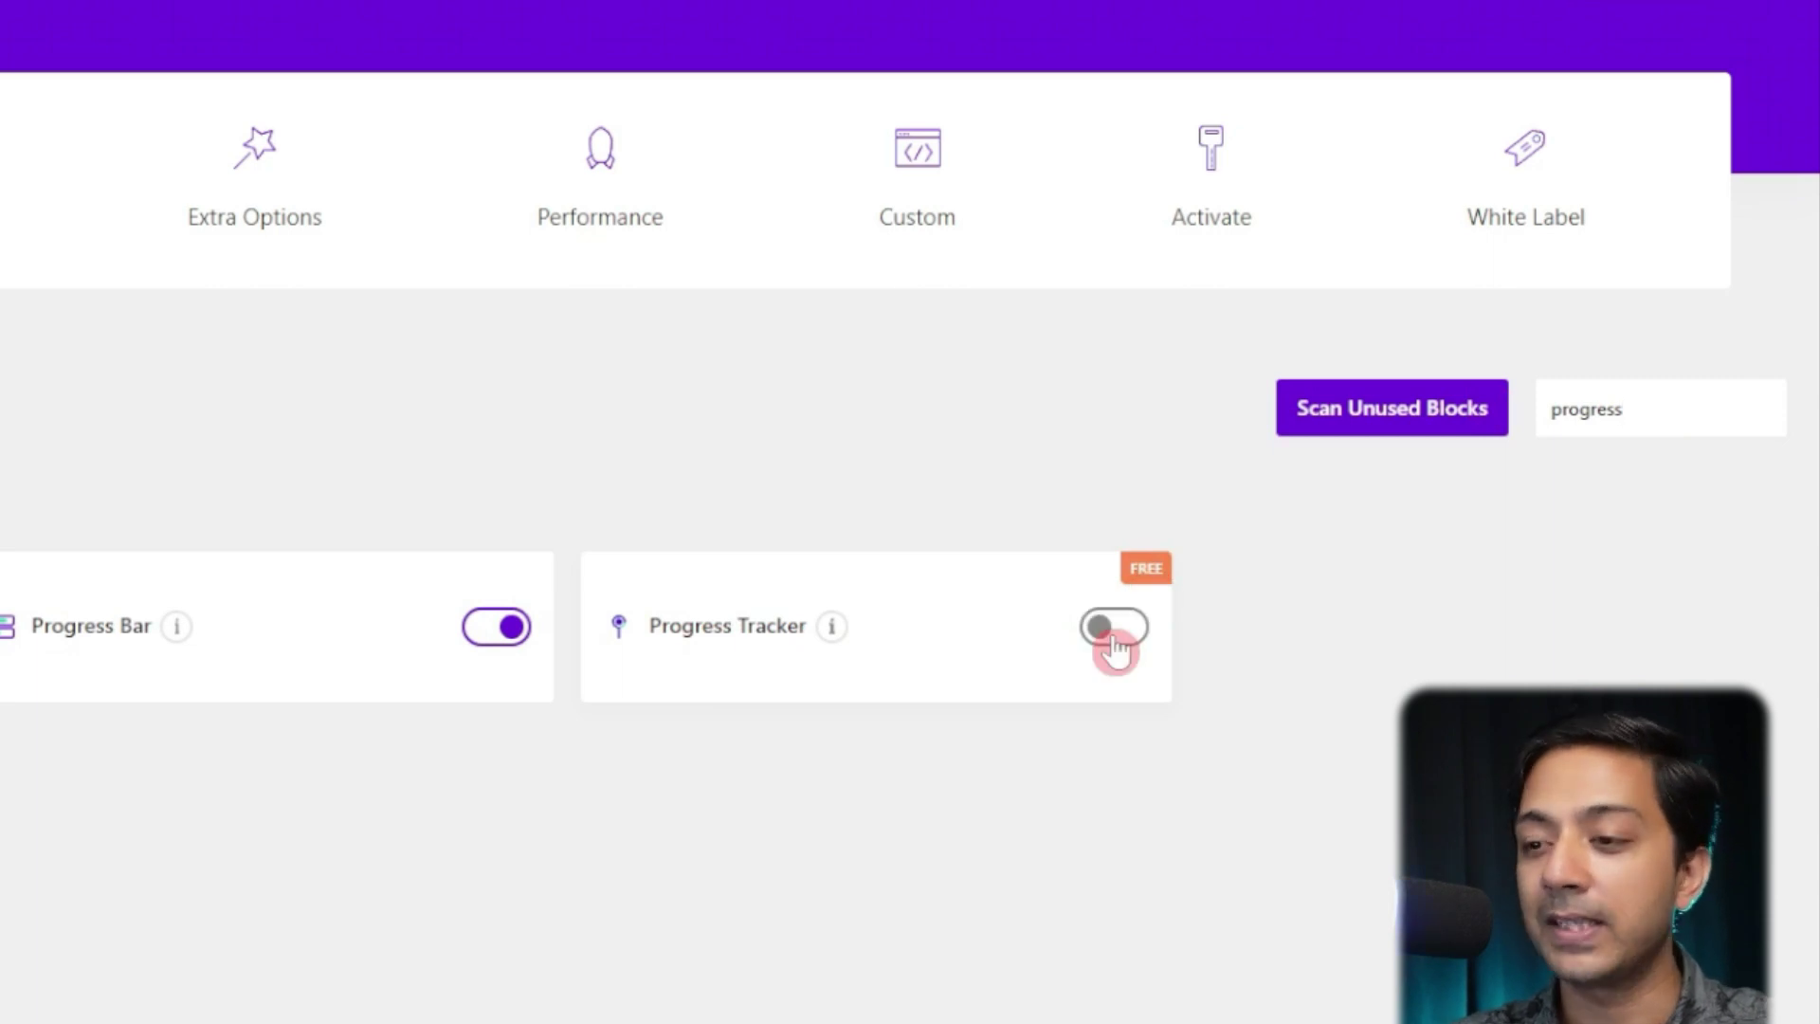
pyautogui.click(1117, 650)
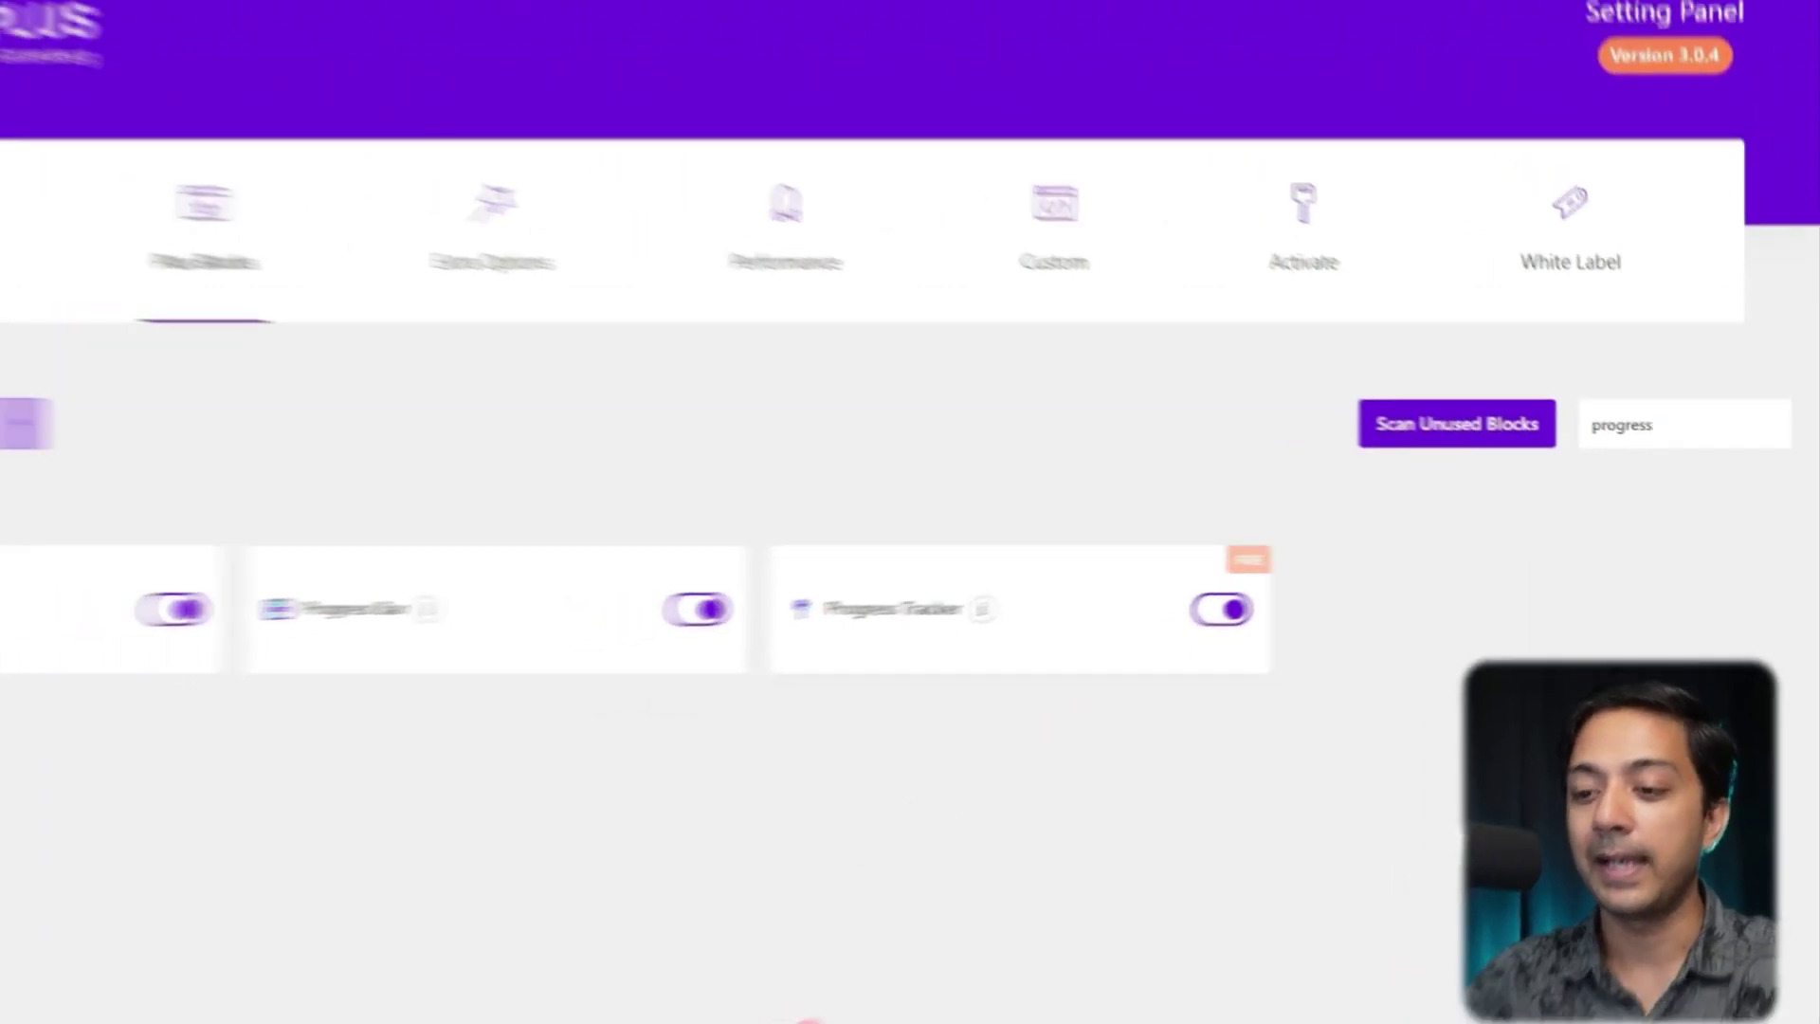
pyautogui.click(992, 989)
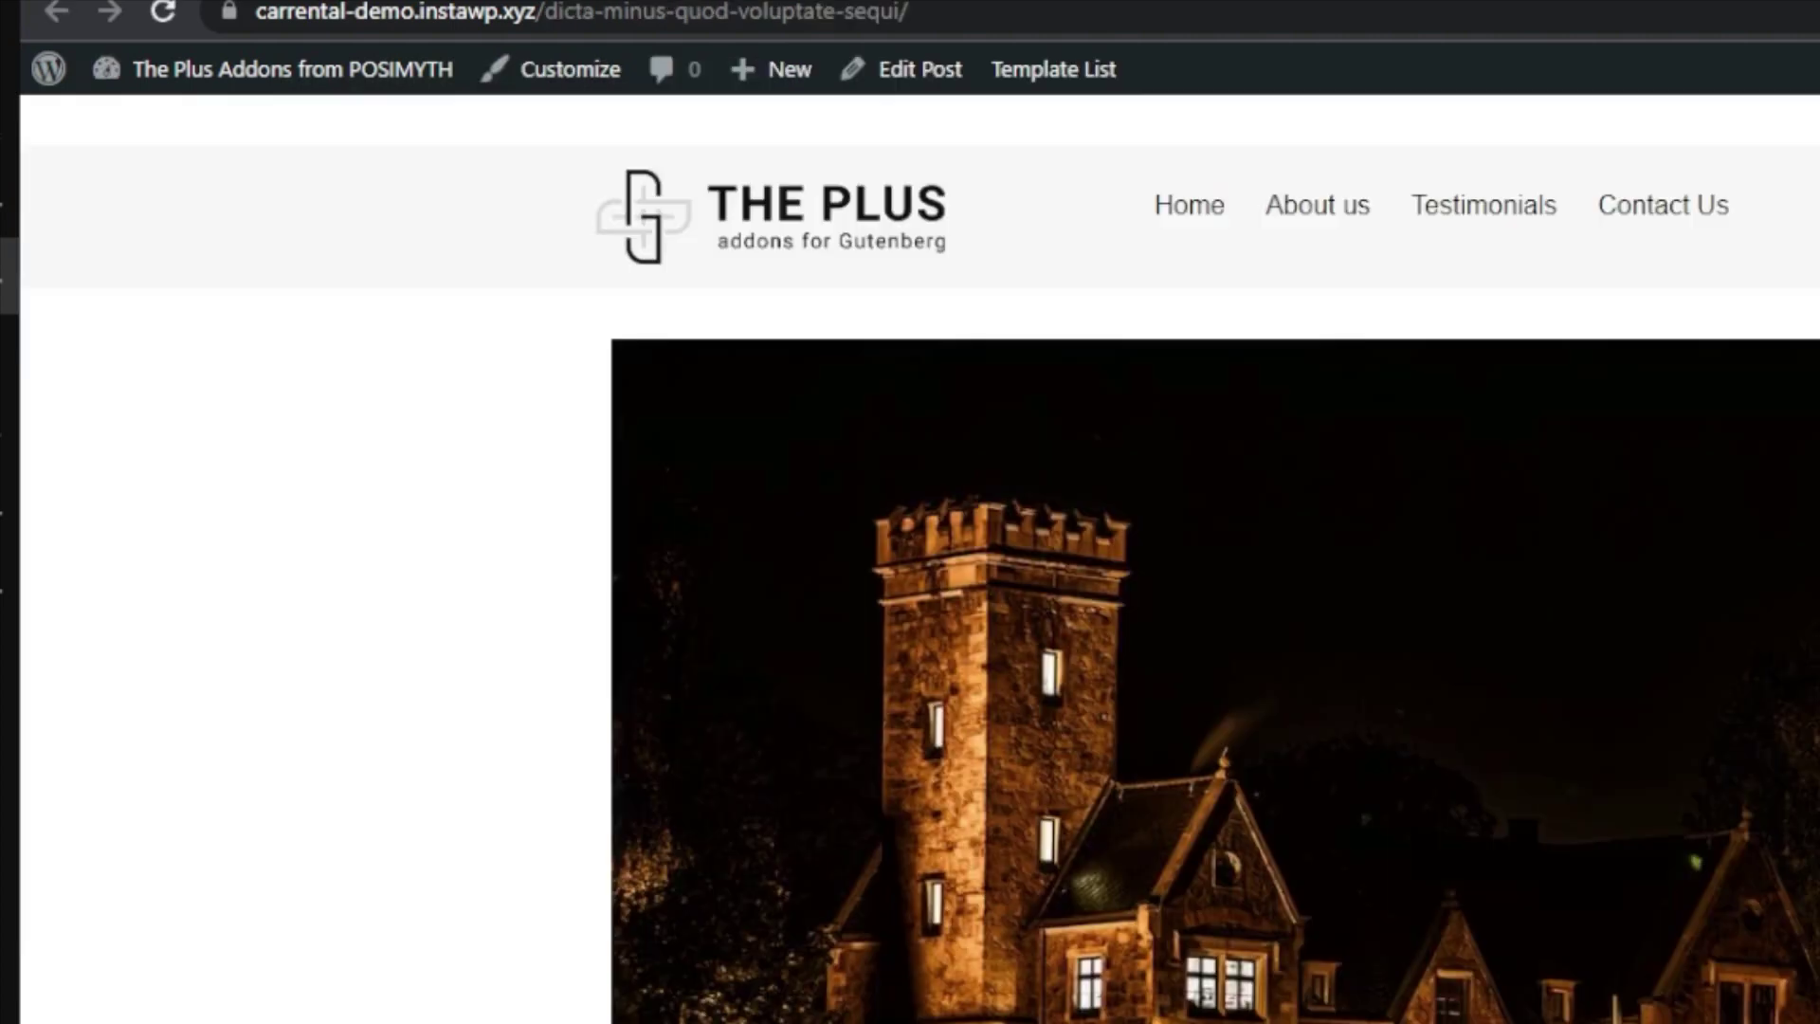
# Step: View the published post "How to add Reading Scroll Progress Bar in WordPress" on the live site
pyautogui.scroll(-6, 1514, 484)
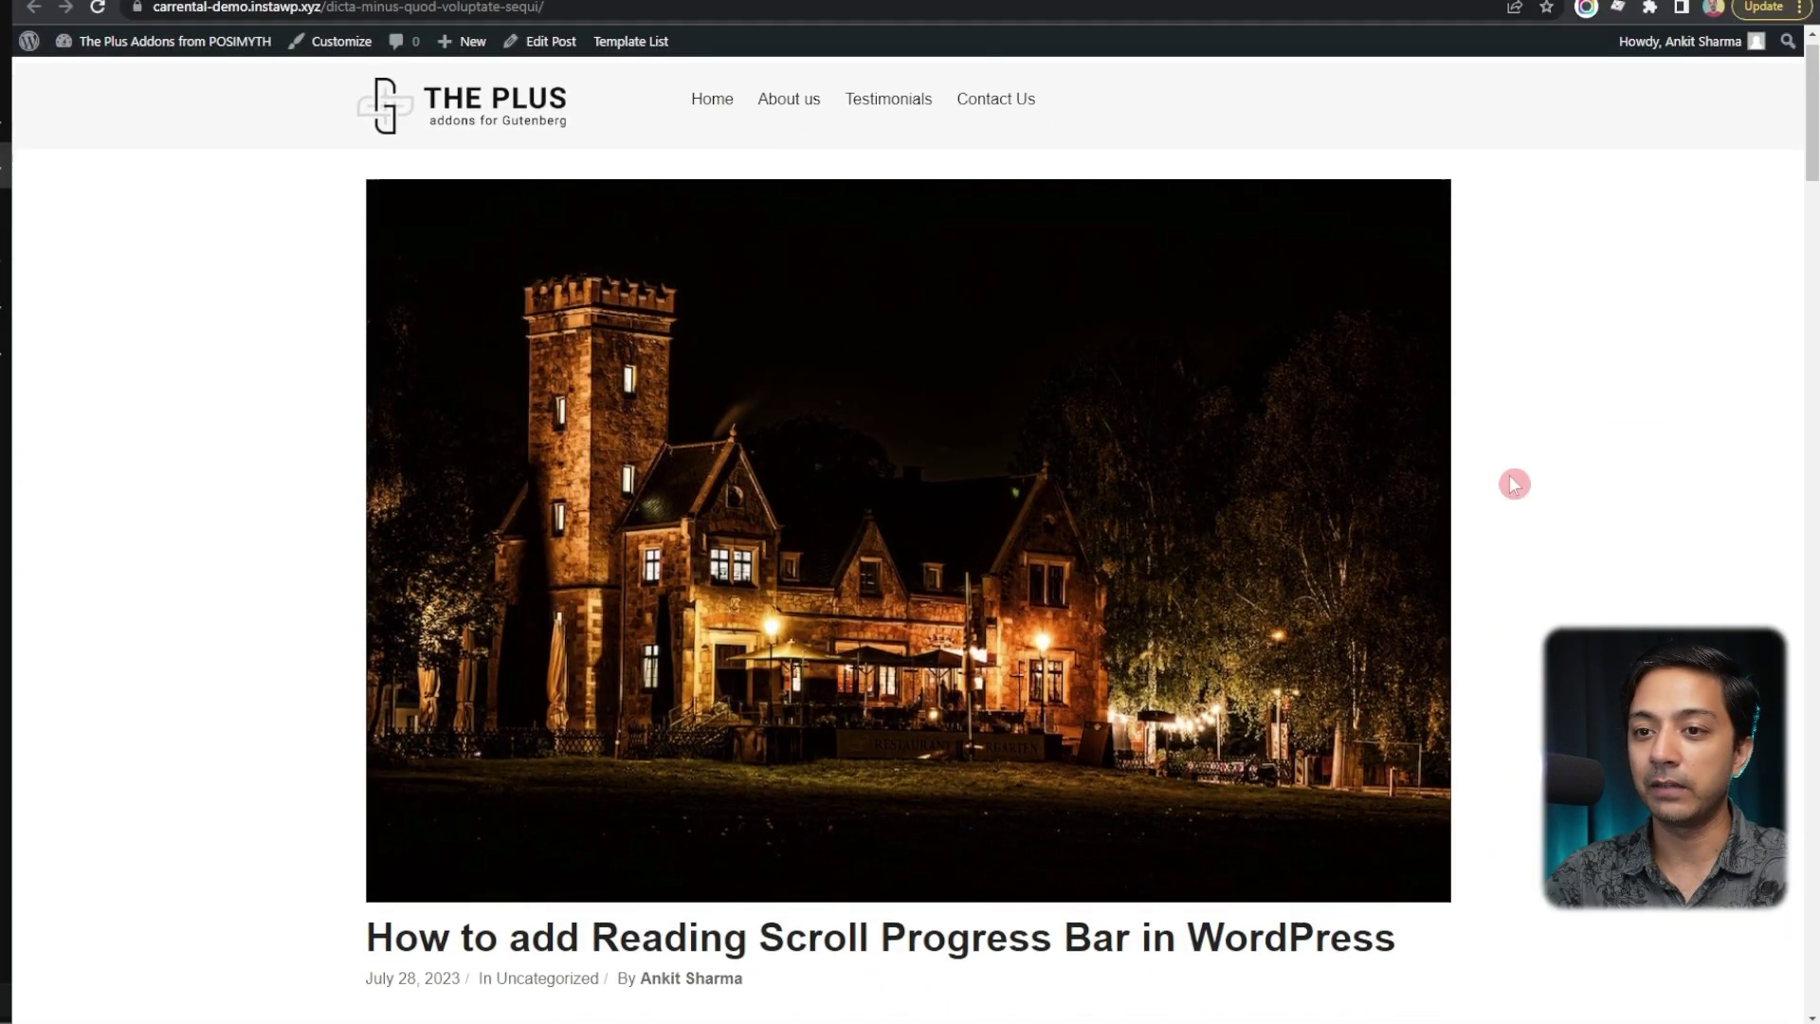
# Step: Go down the published post to examine its content before a reading progress bar is added
pyautogui.scroll(-4, 1514, 484)
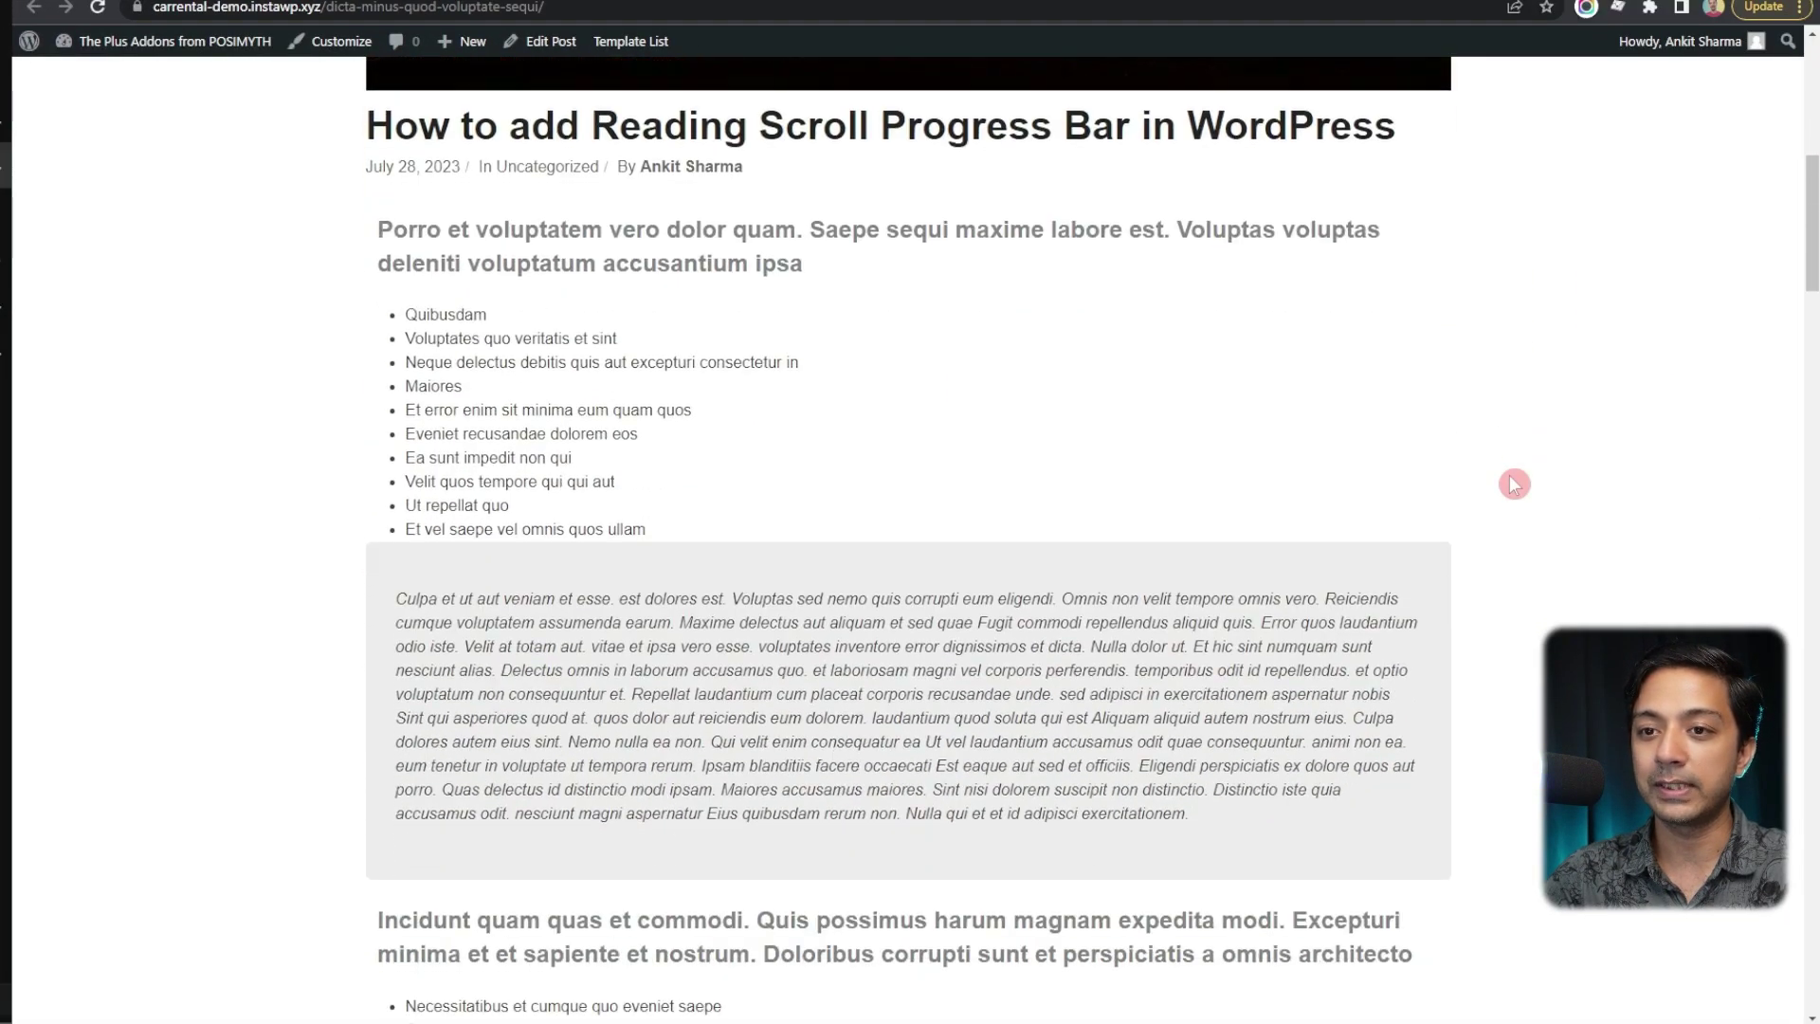
pyautogui.scroll(-15, 1514, 485)
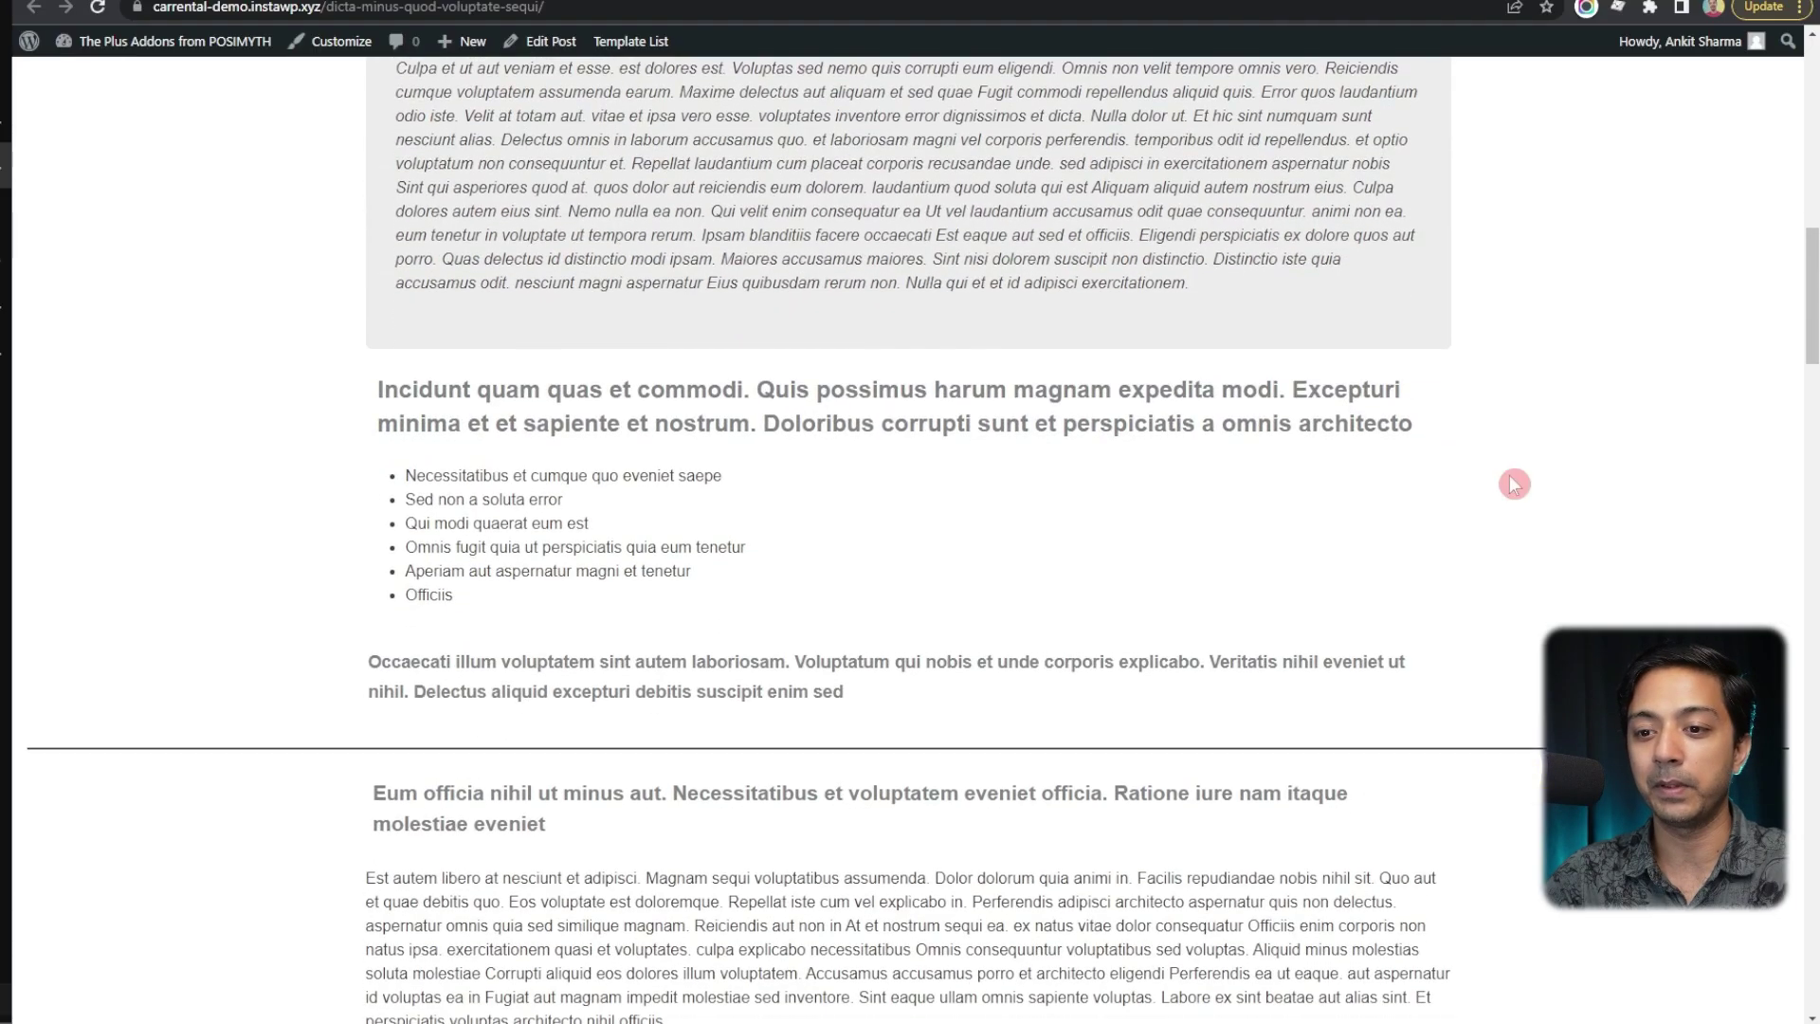
pyautogui.scroll(-20, 1514, 485)
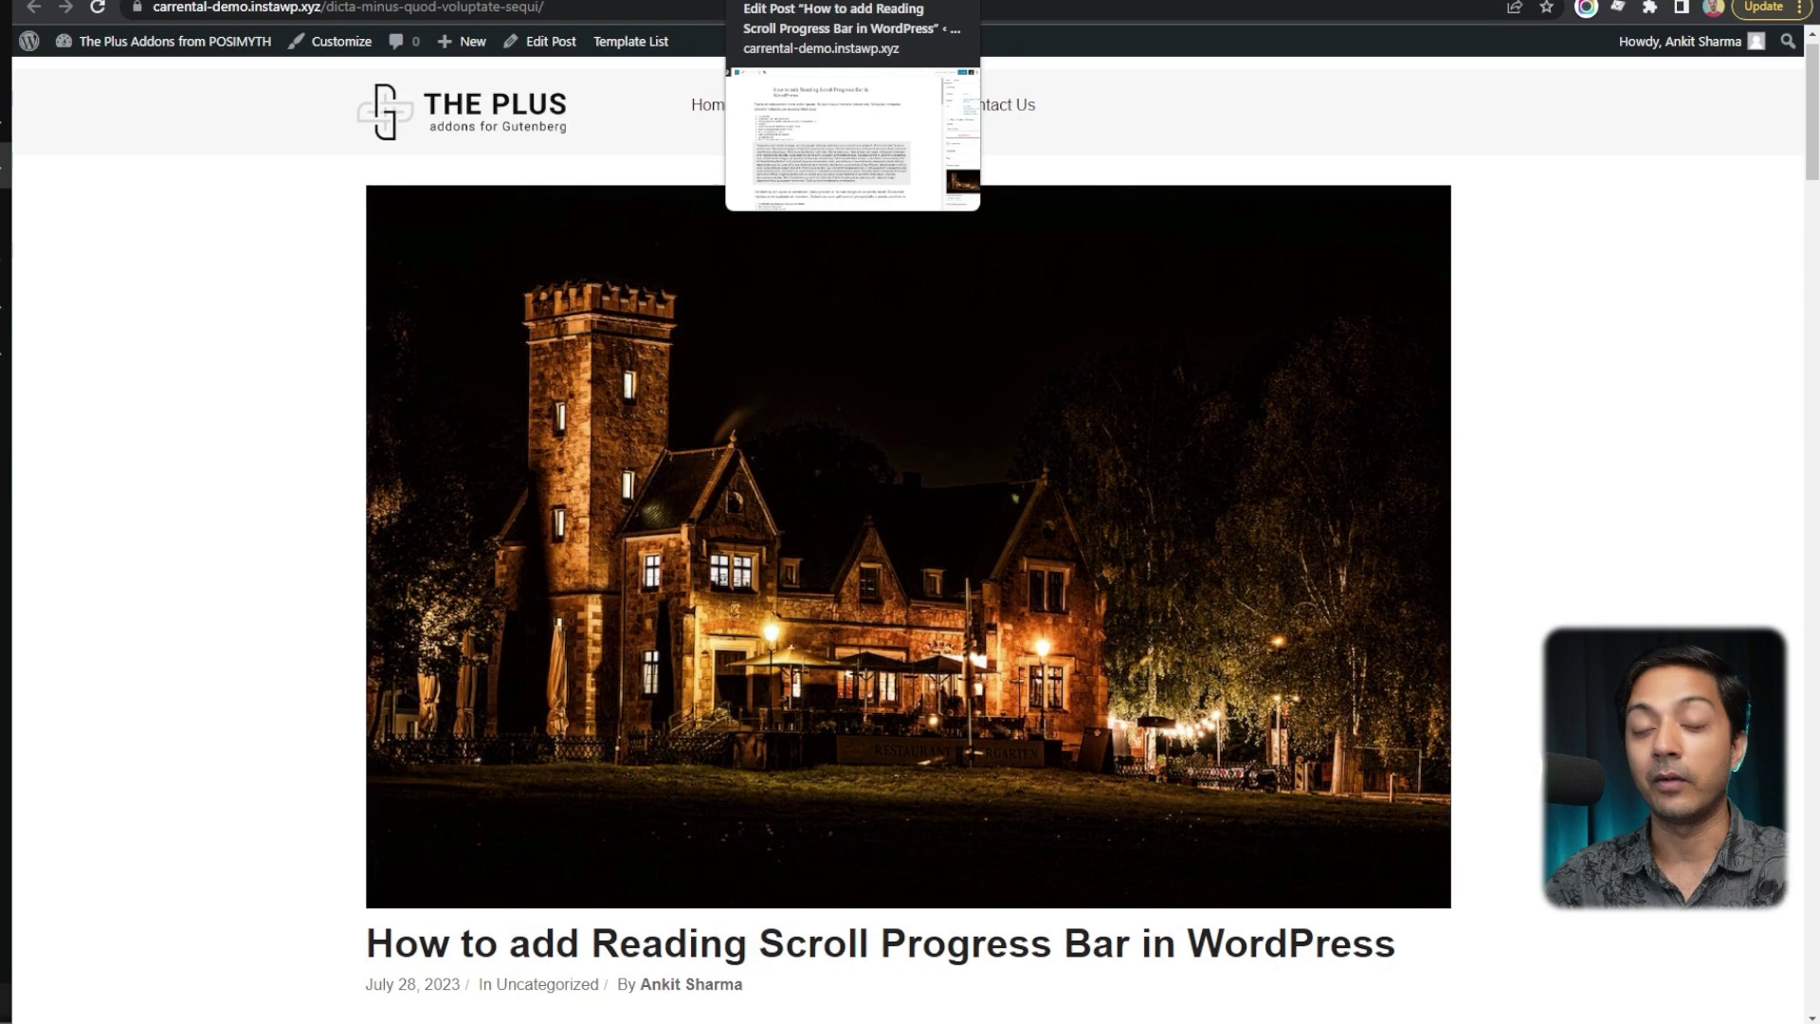
# Step: In the post's block editor, insert a Progress Tracker block directly below the post title
pyautogui.click(834, 0)
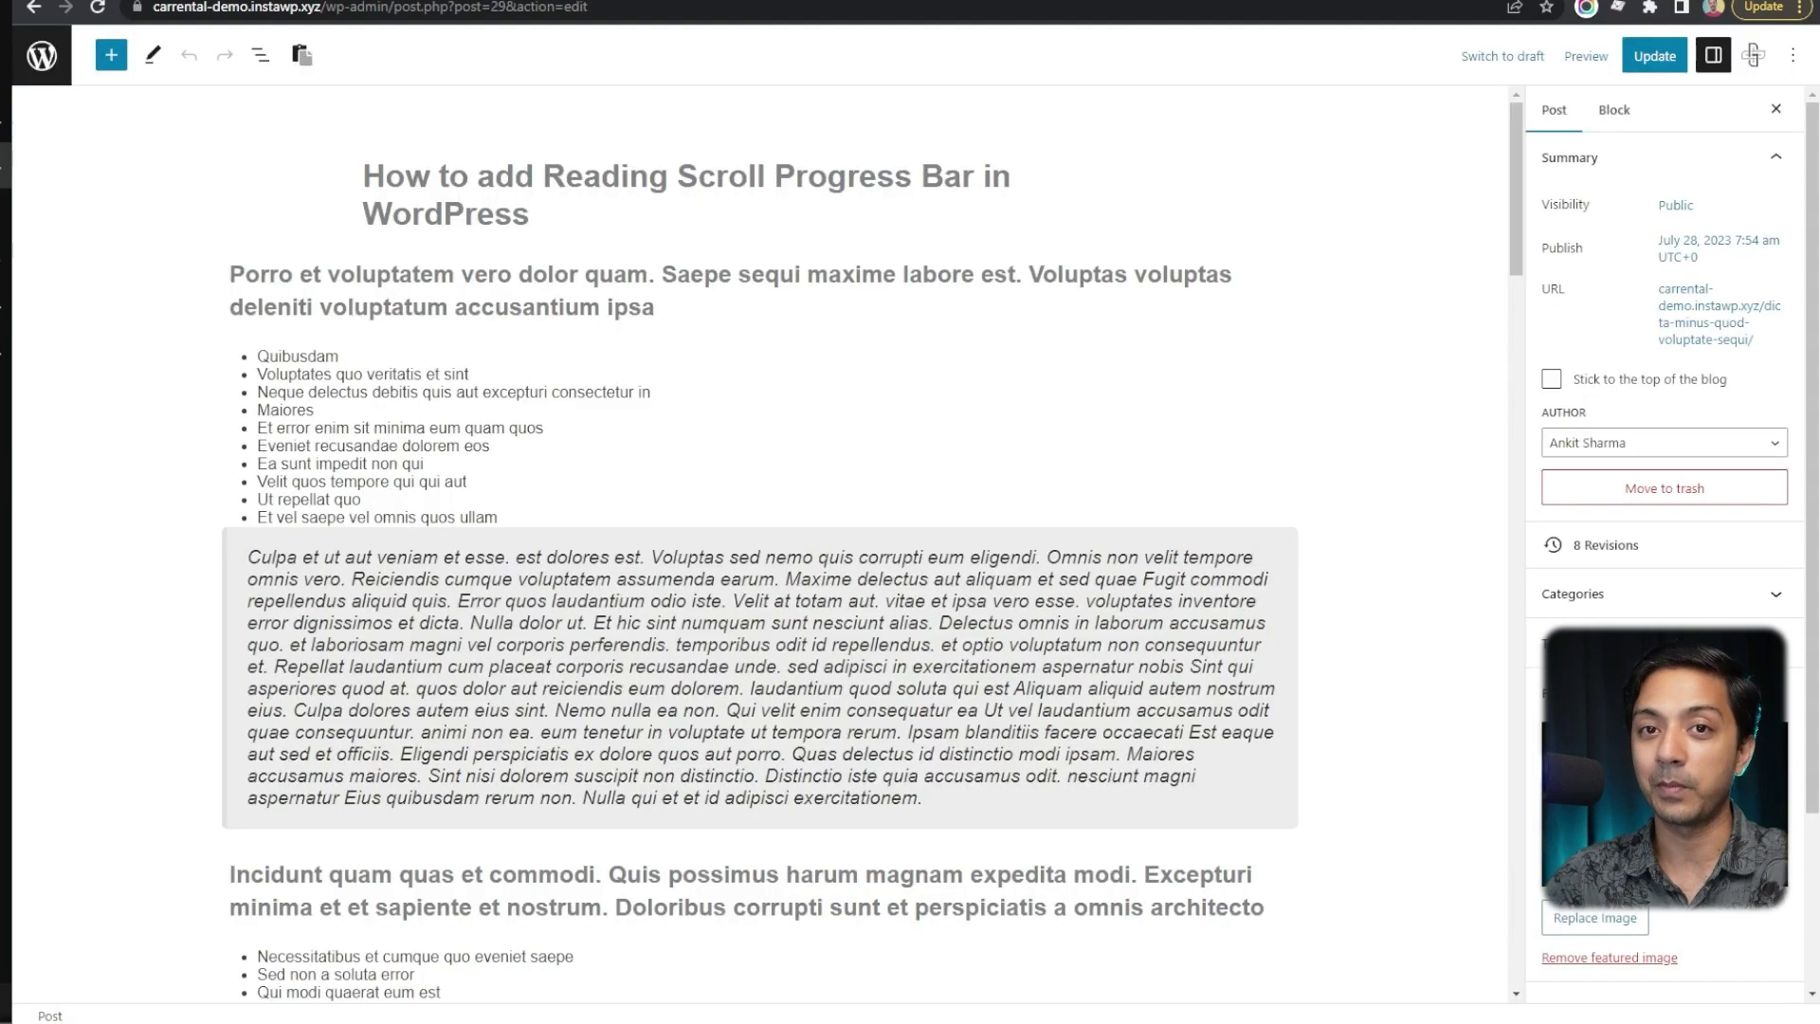
pyautogui.click(603, 211)
pyautogui.press('Return')
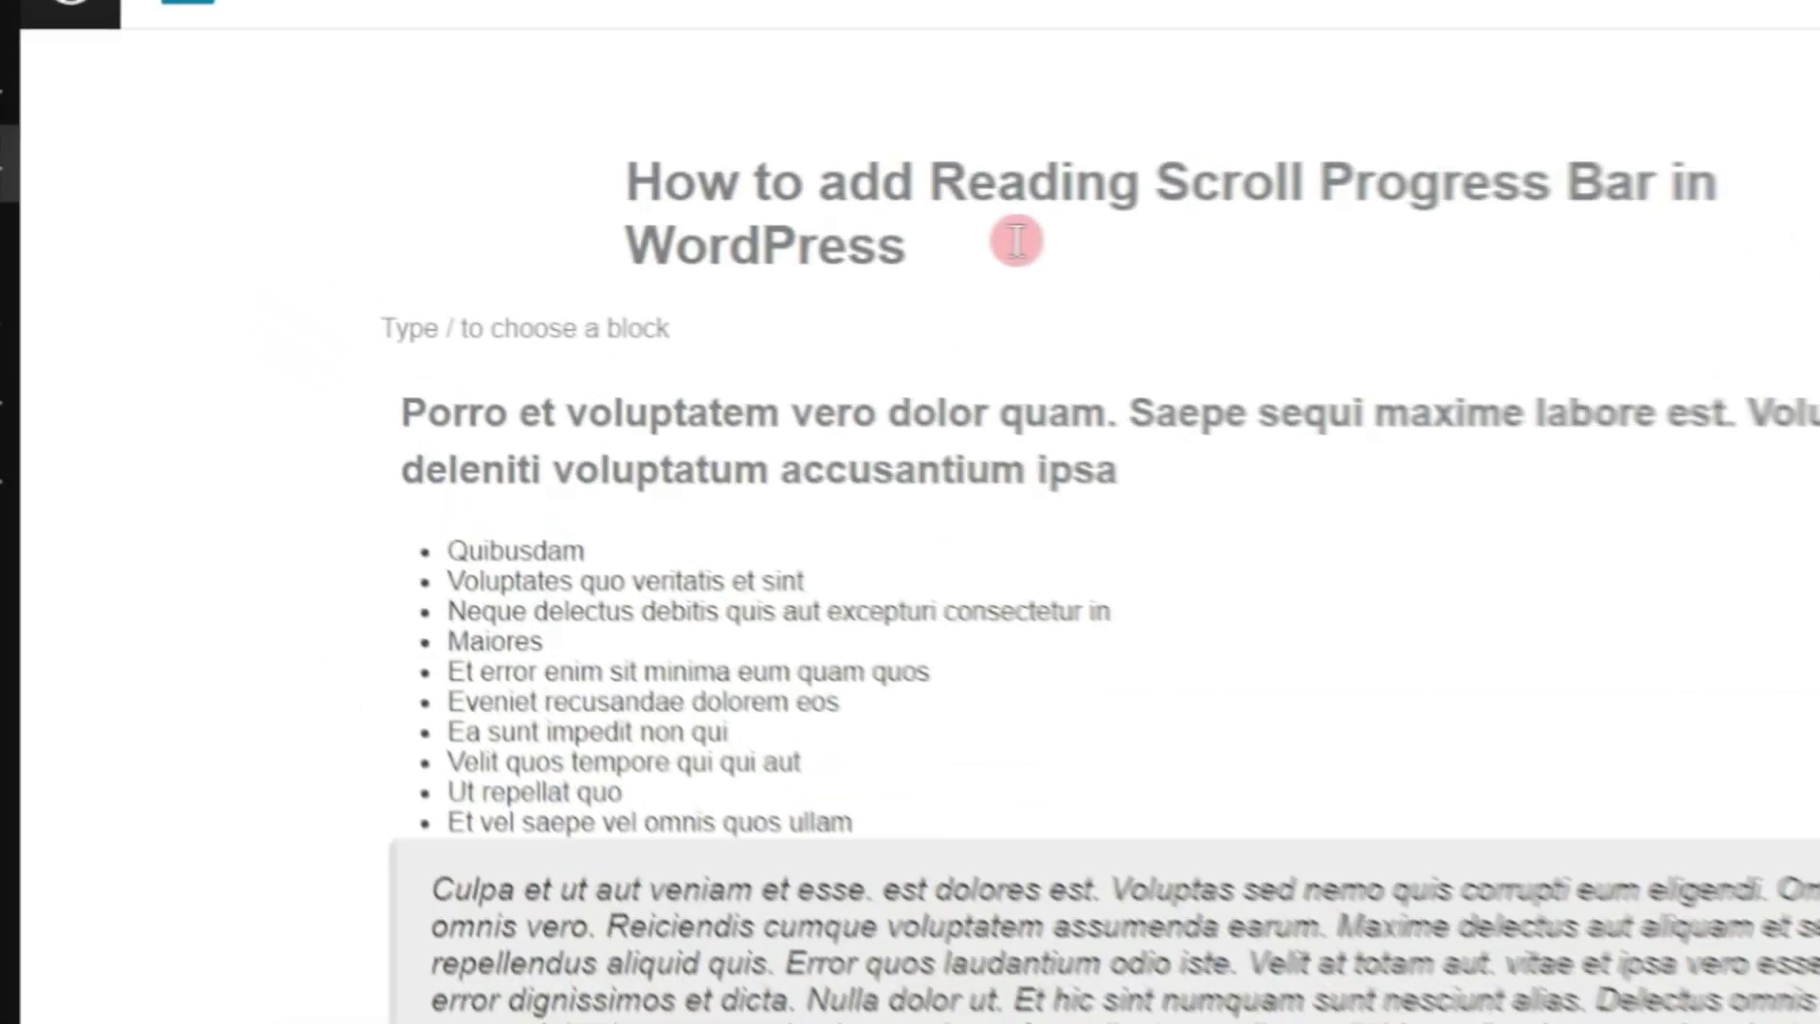
pyautogui.write('/progre')
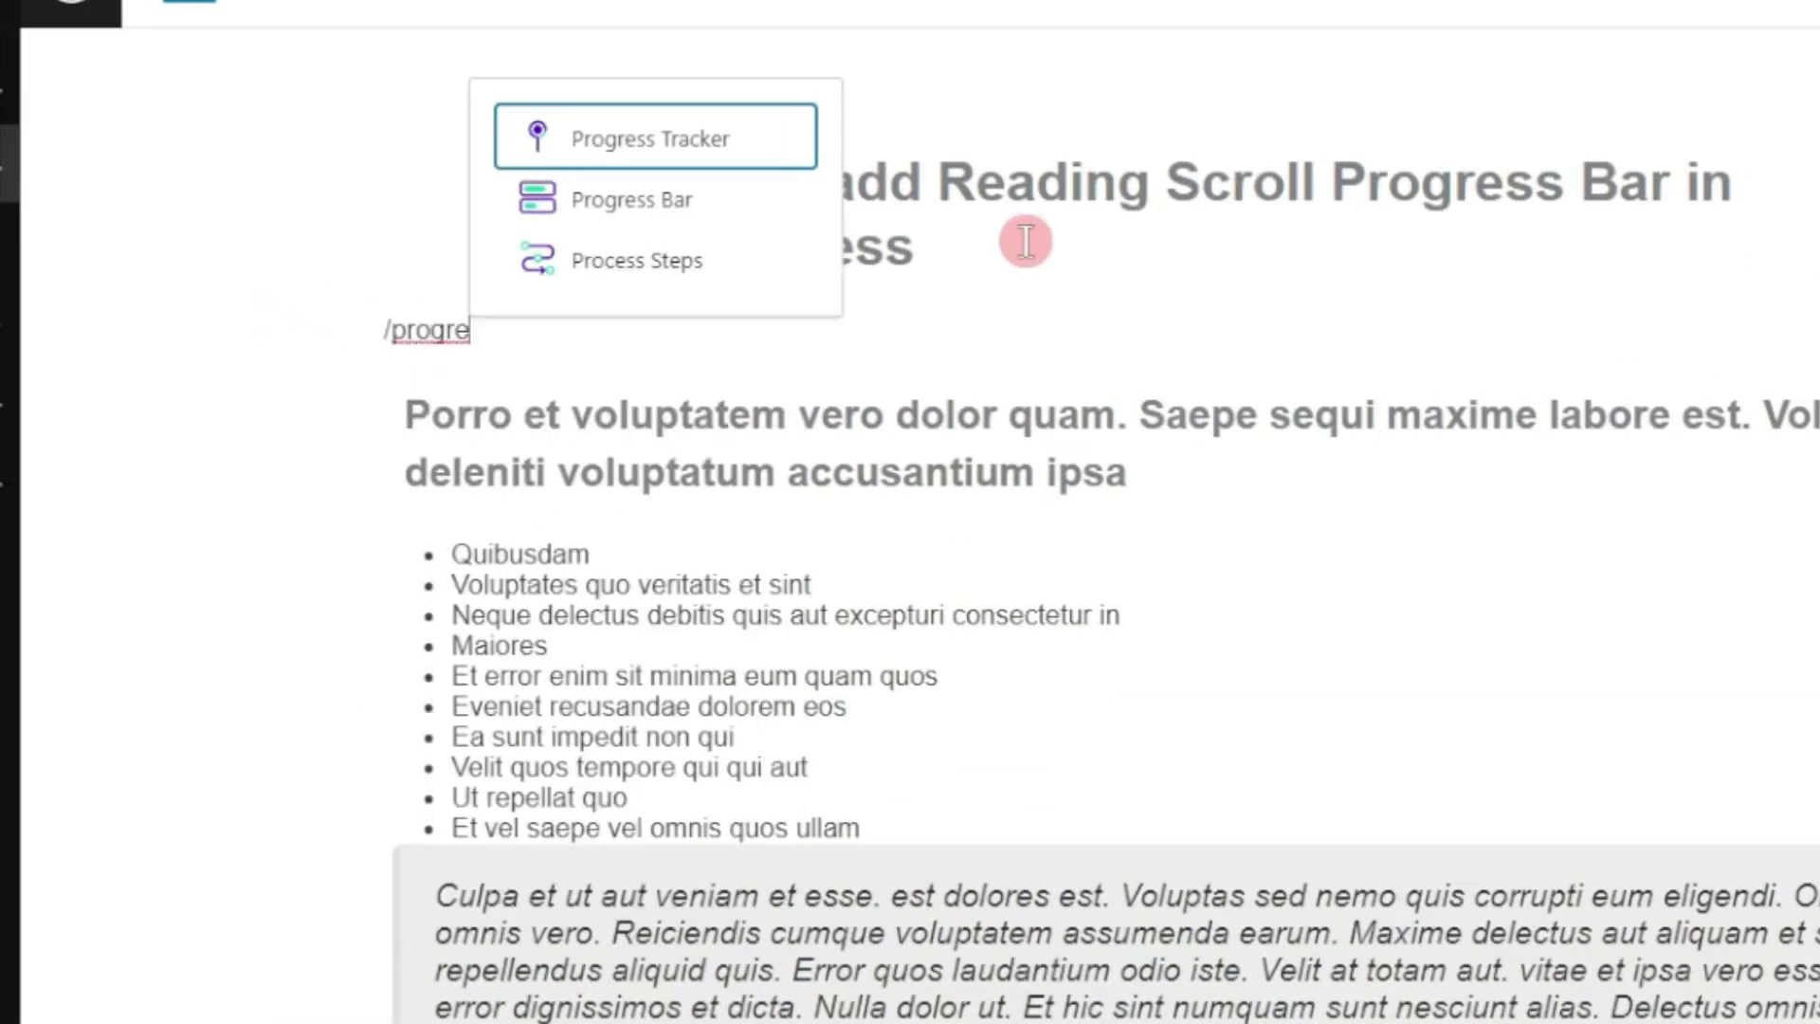
pyautogui.click(722, 161)
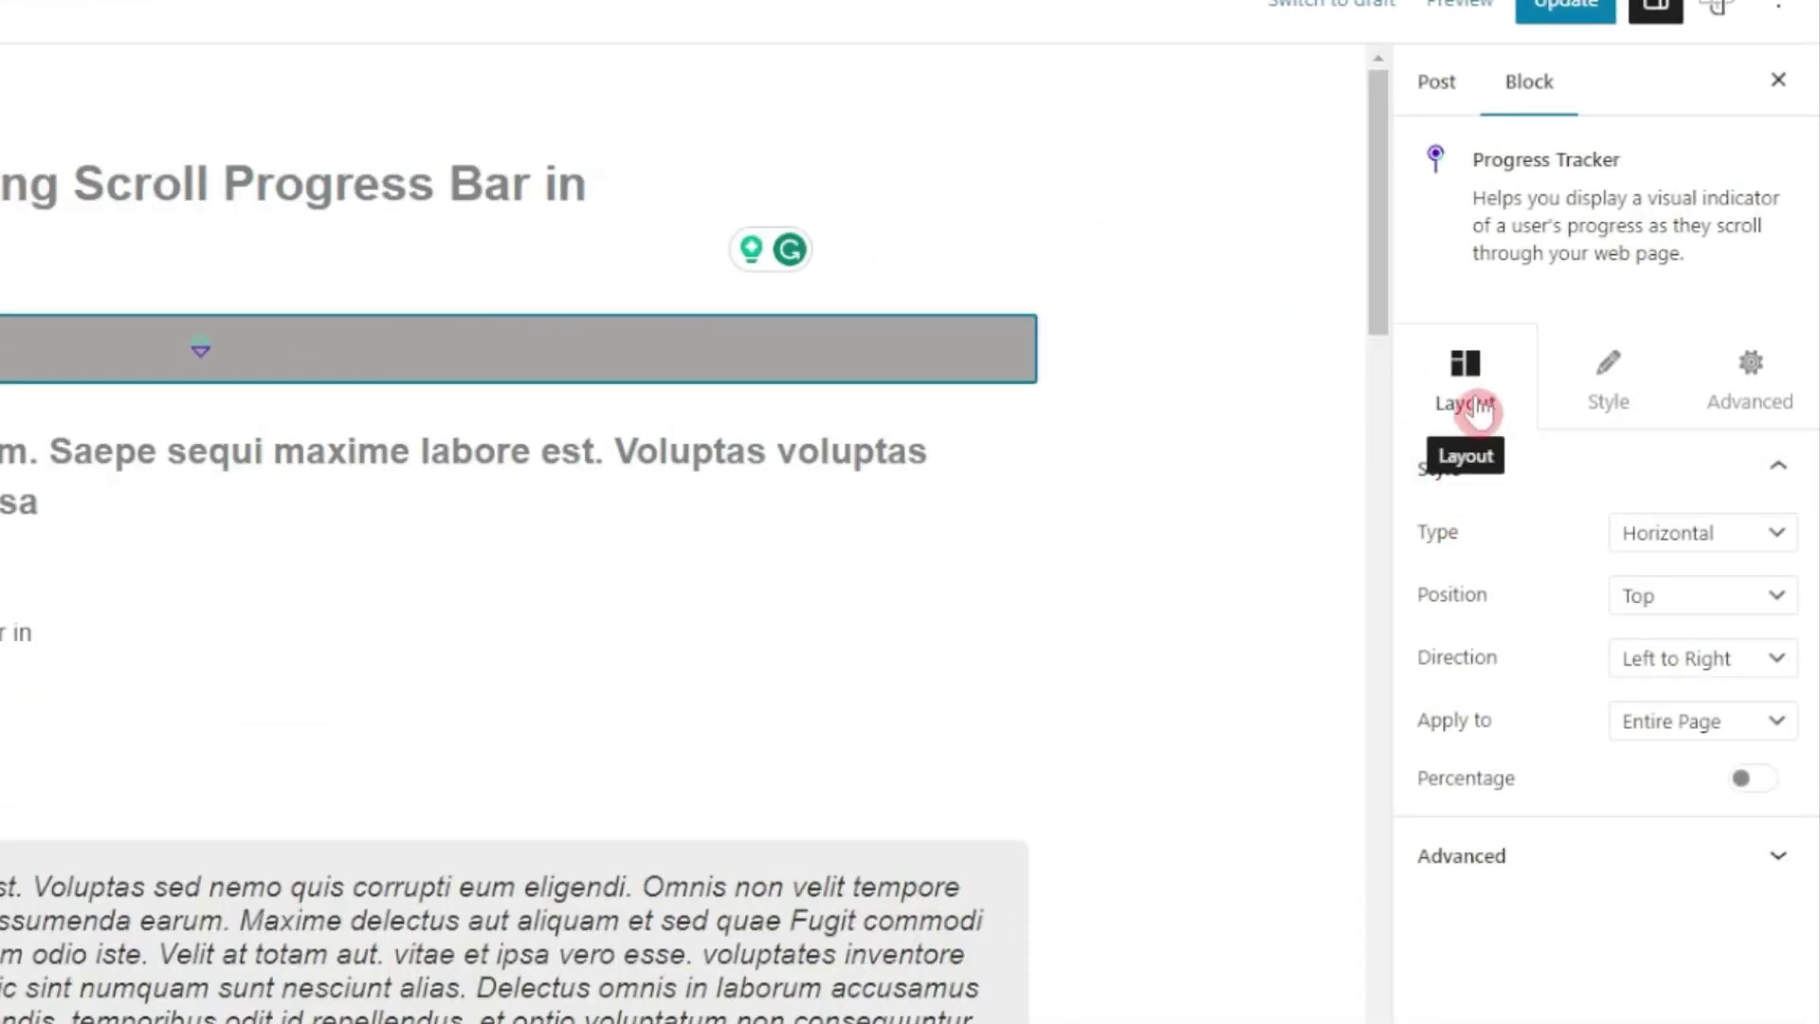
# Step: Set the Progress Tracker to Horizontal type, Top position and Left to Right direction, applied to the Entire Page
pyautogui.click(1657, 534)
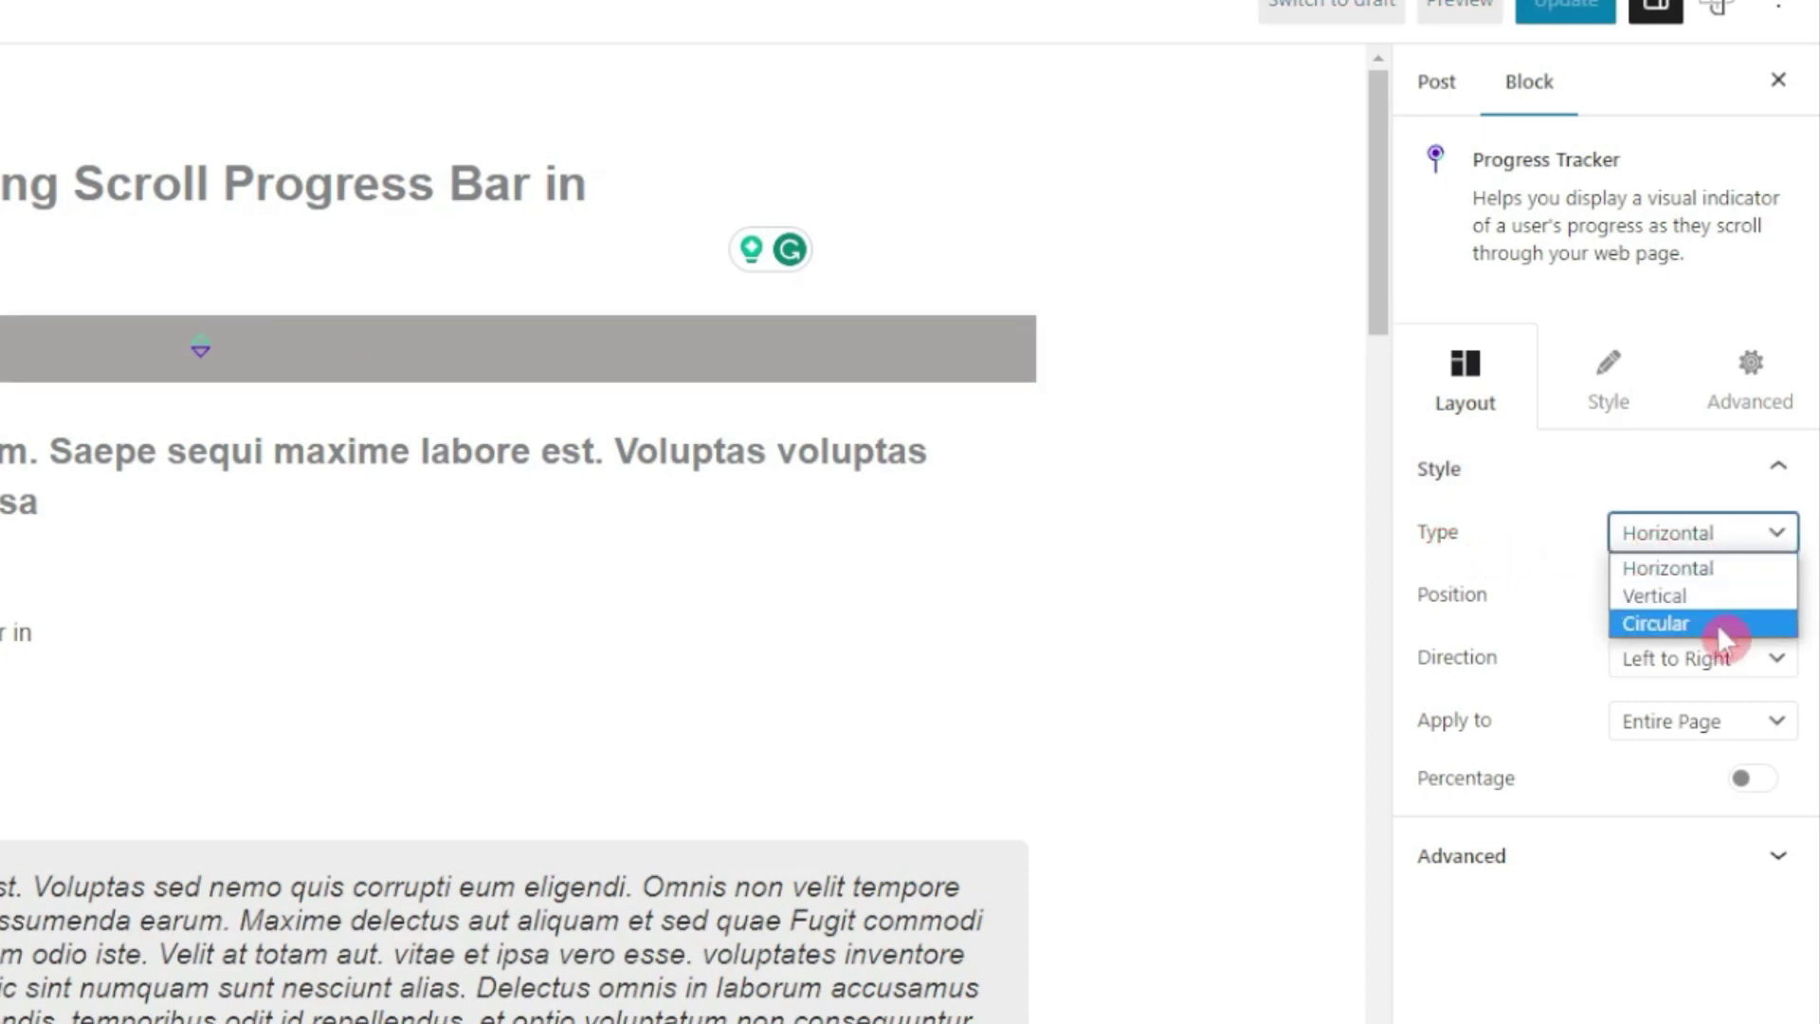
pyautogui.click(1743, 572)
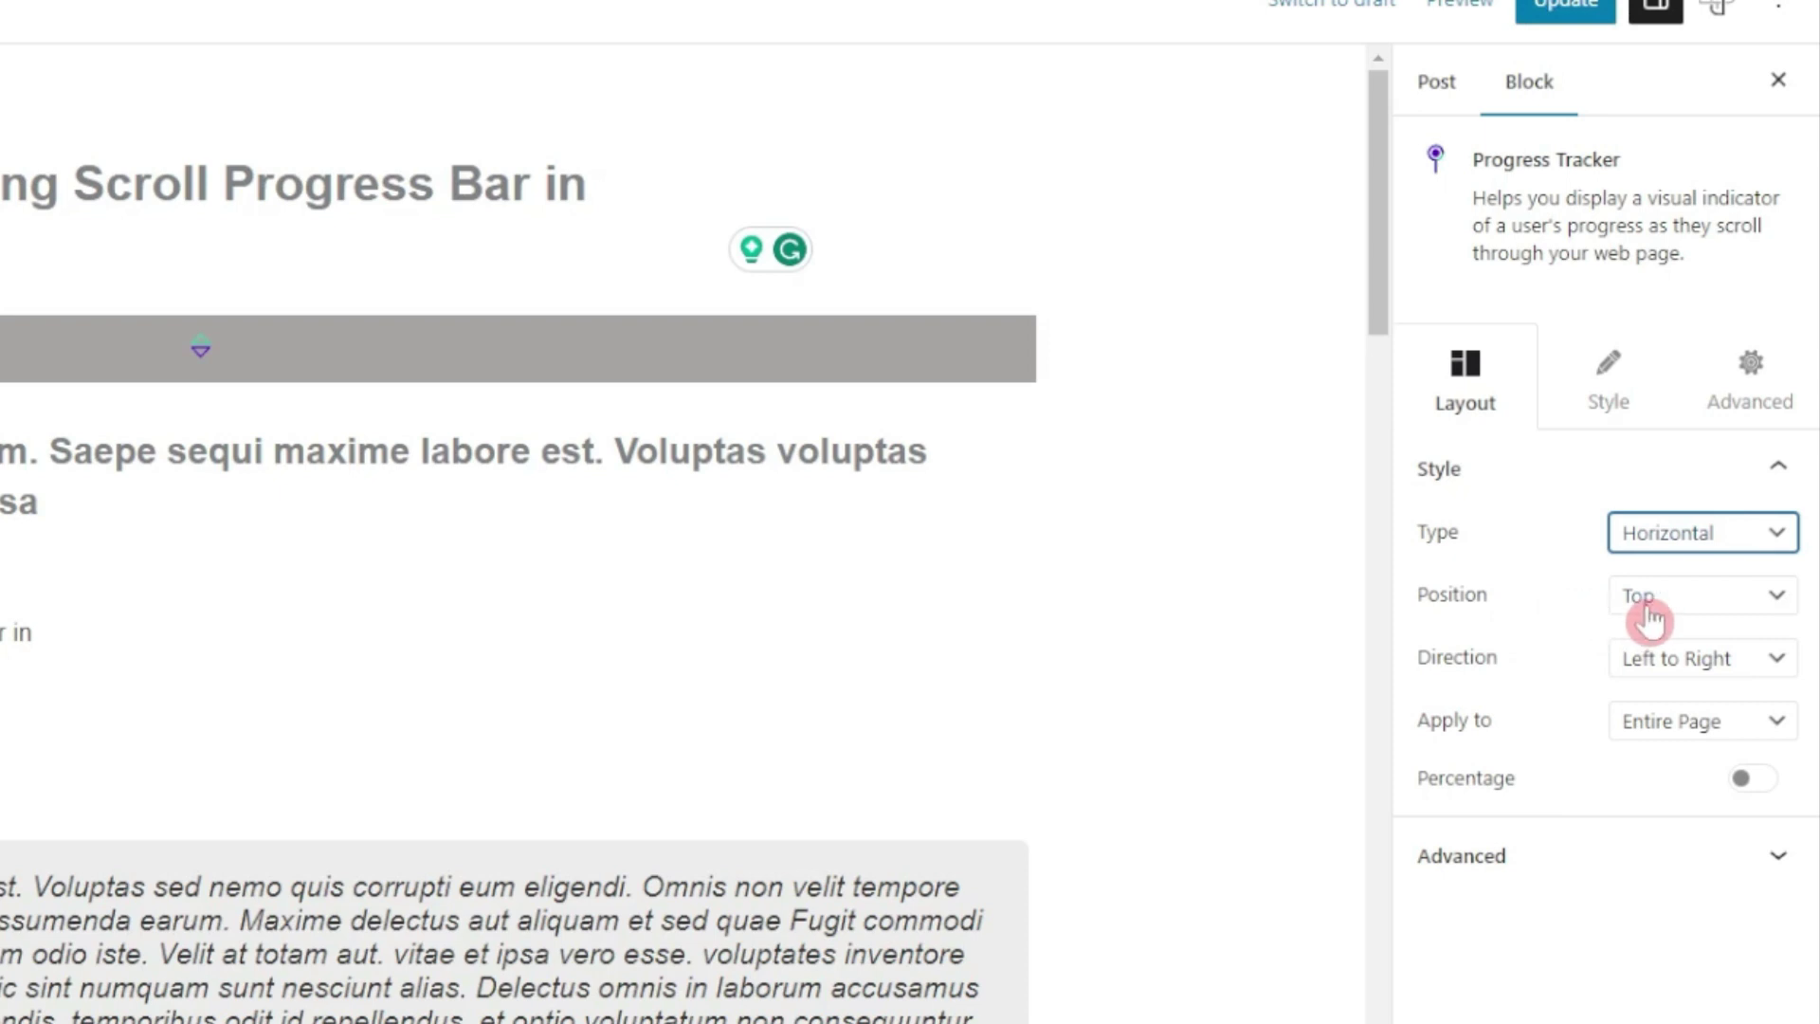
pyautogui.click(1709, 599)
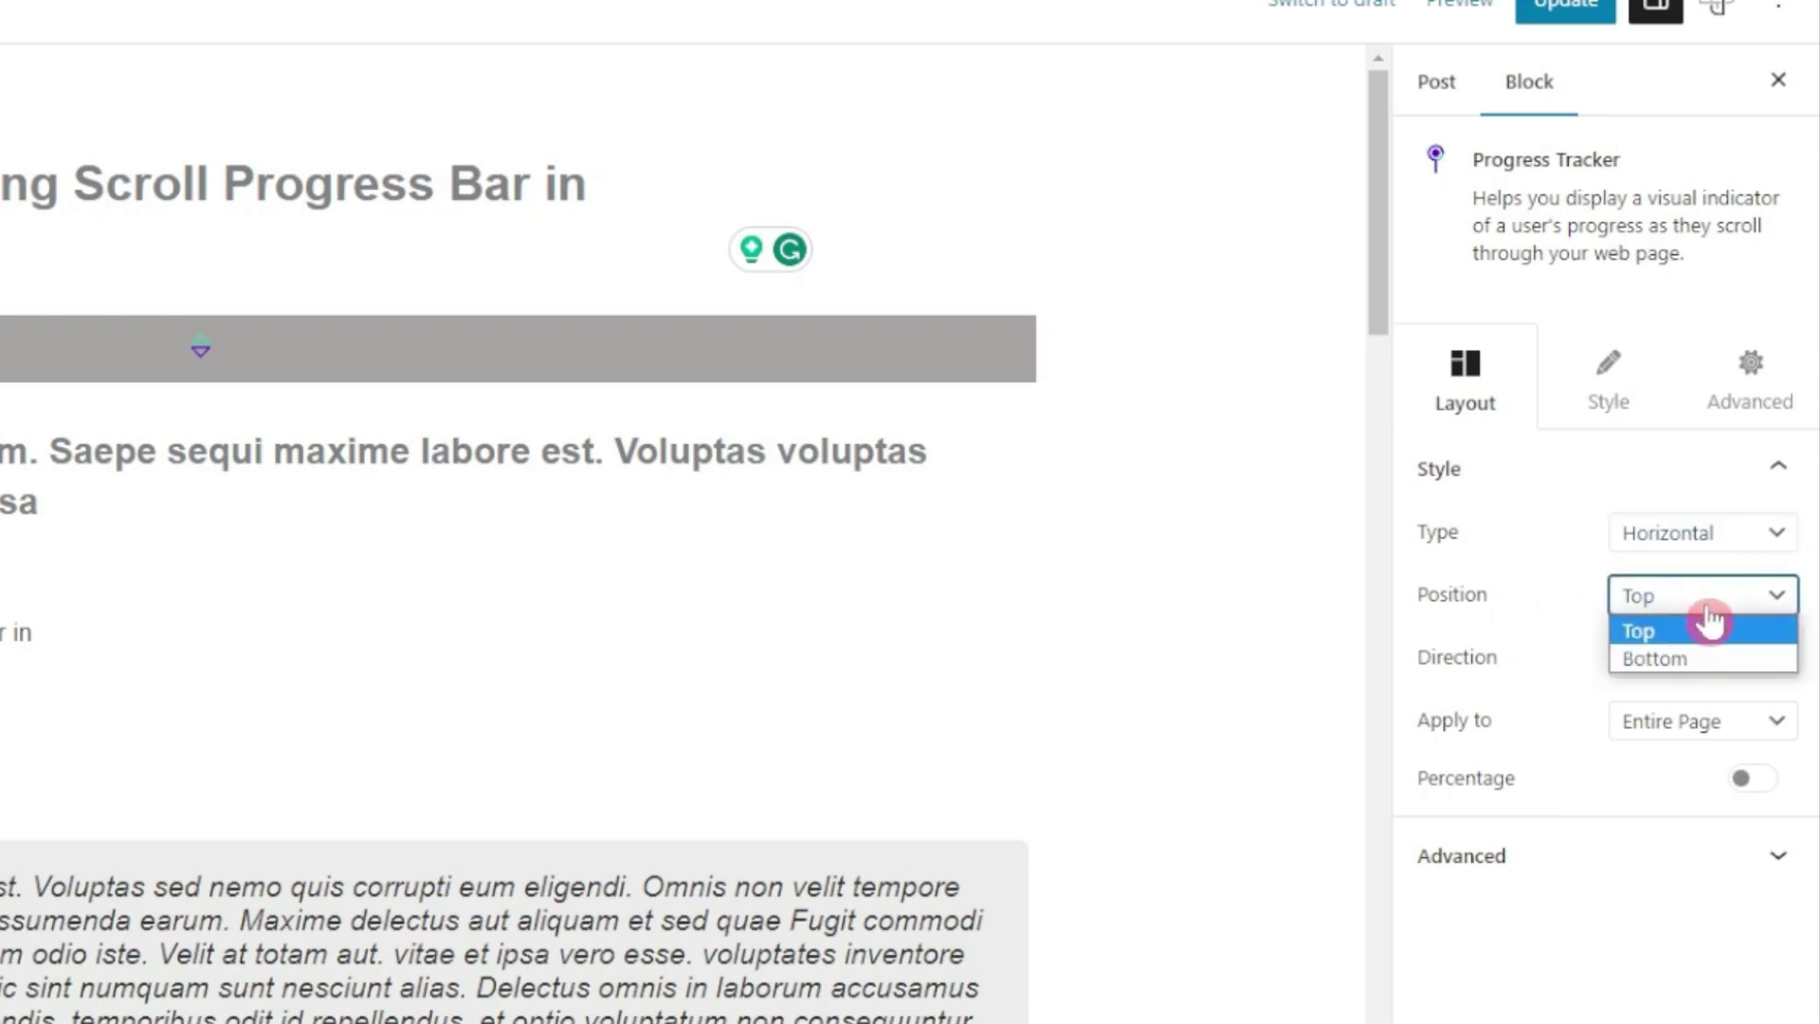
pyautogui.click(1706, 629)
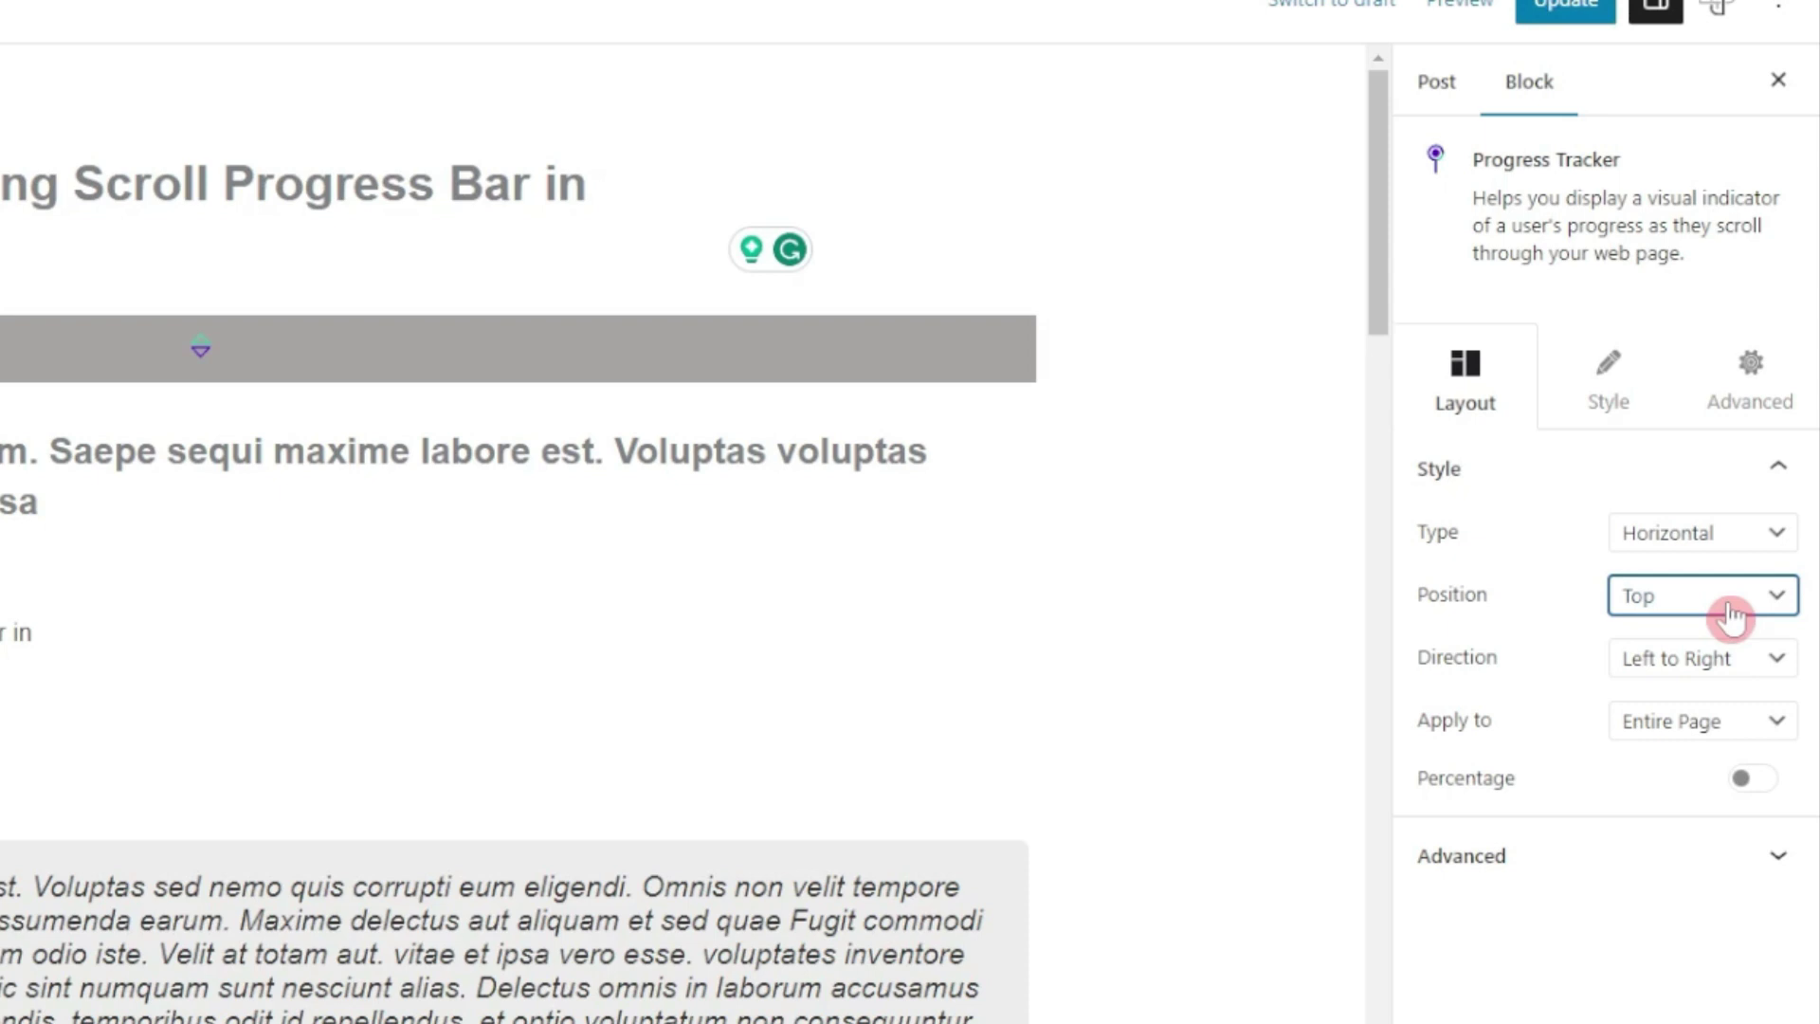
pyautogui.click(1538, 675)
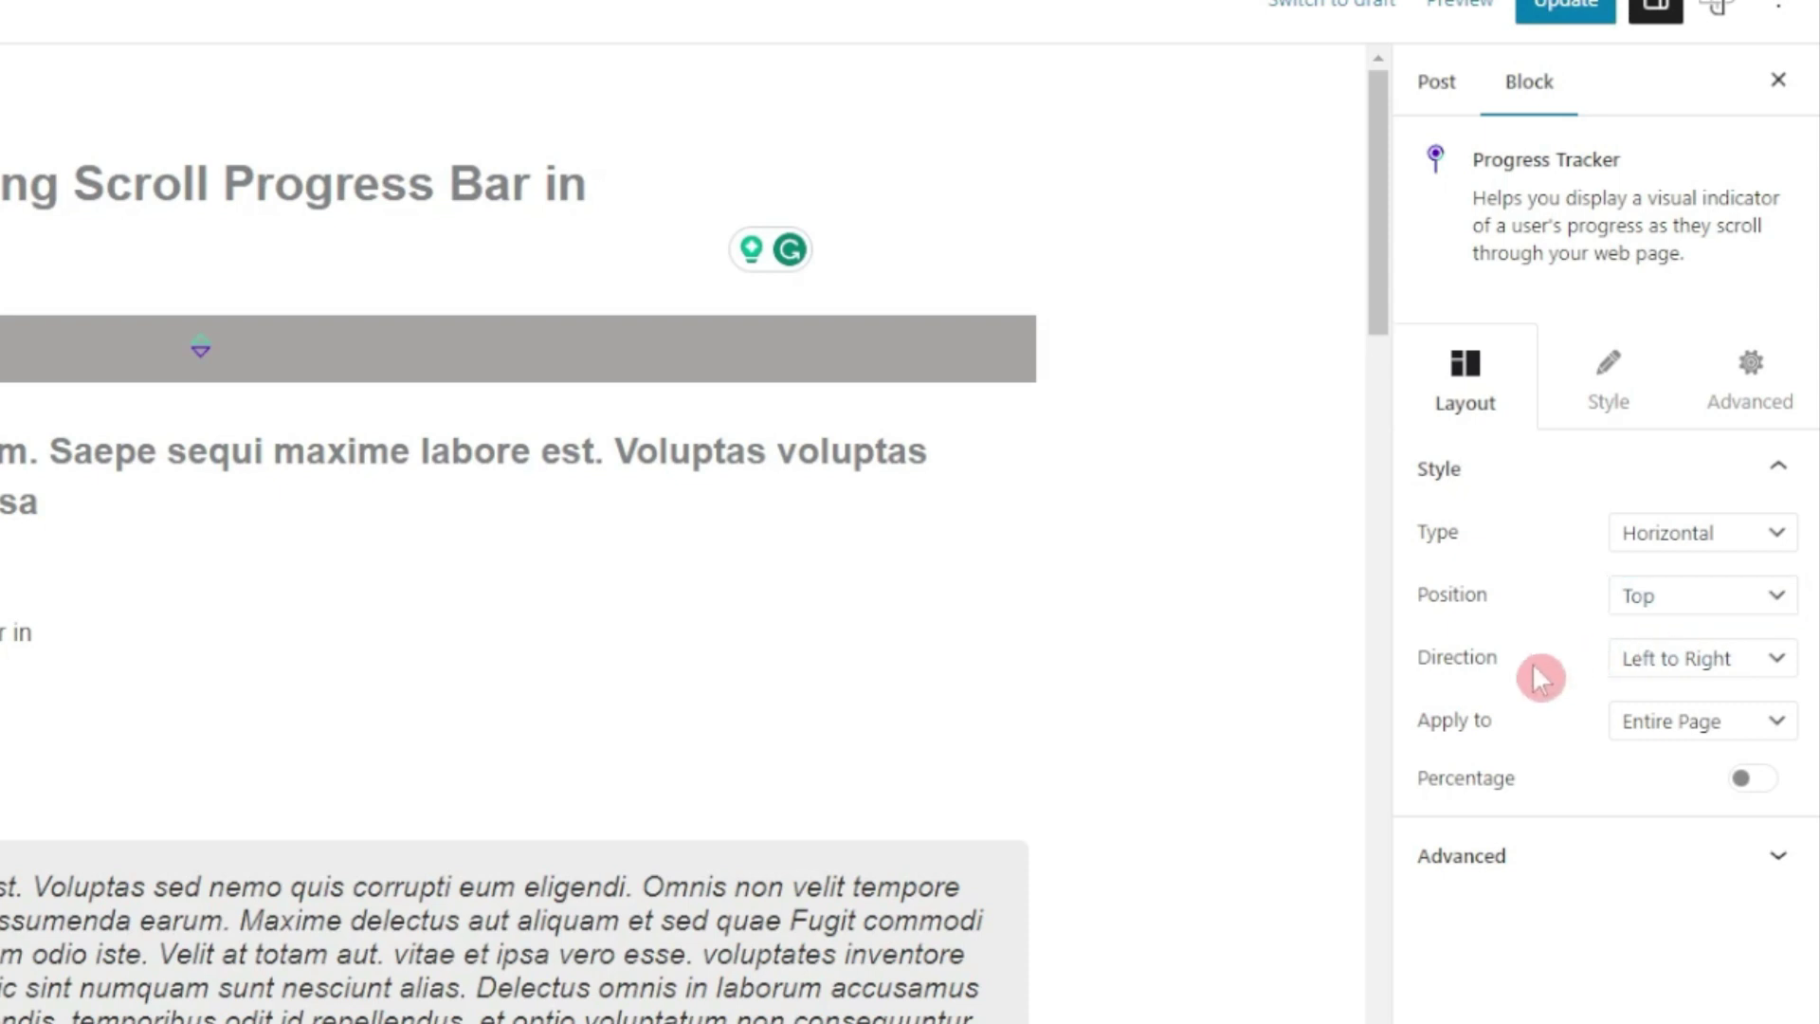
pyautogui.click(1645, 658)
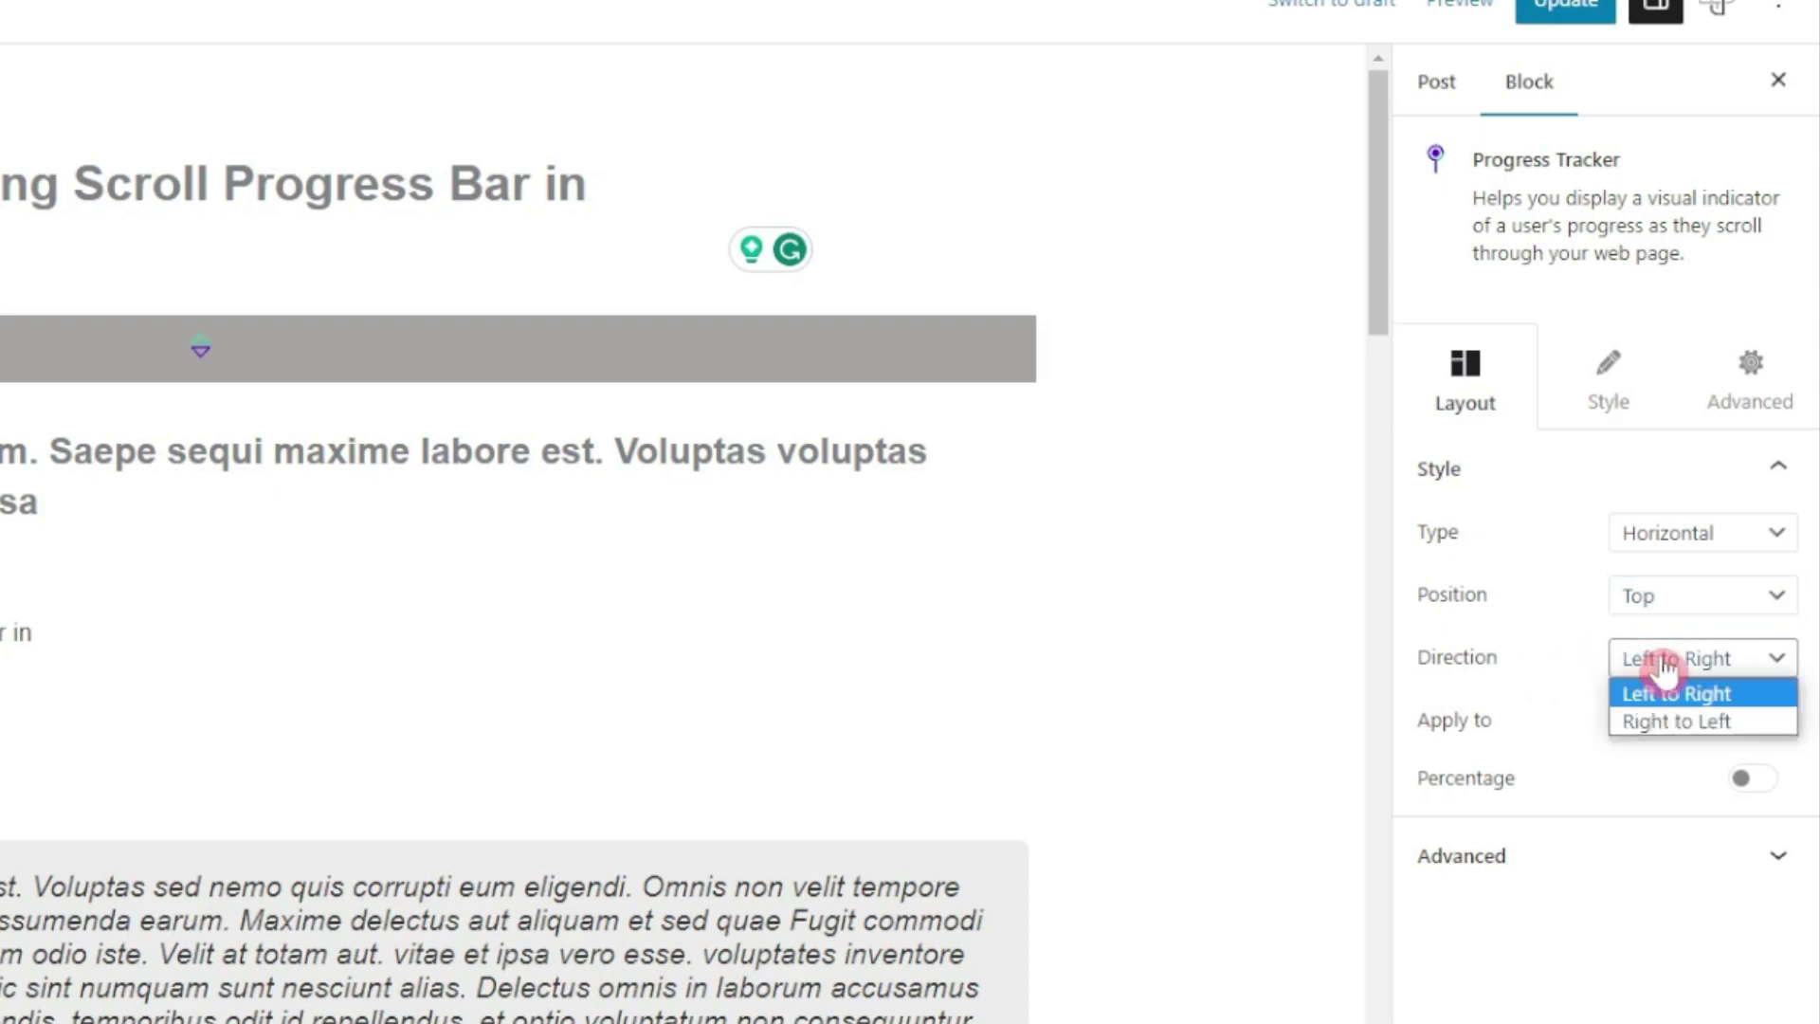
pyautogui.click(1761, 694)
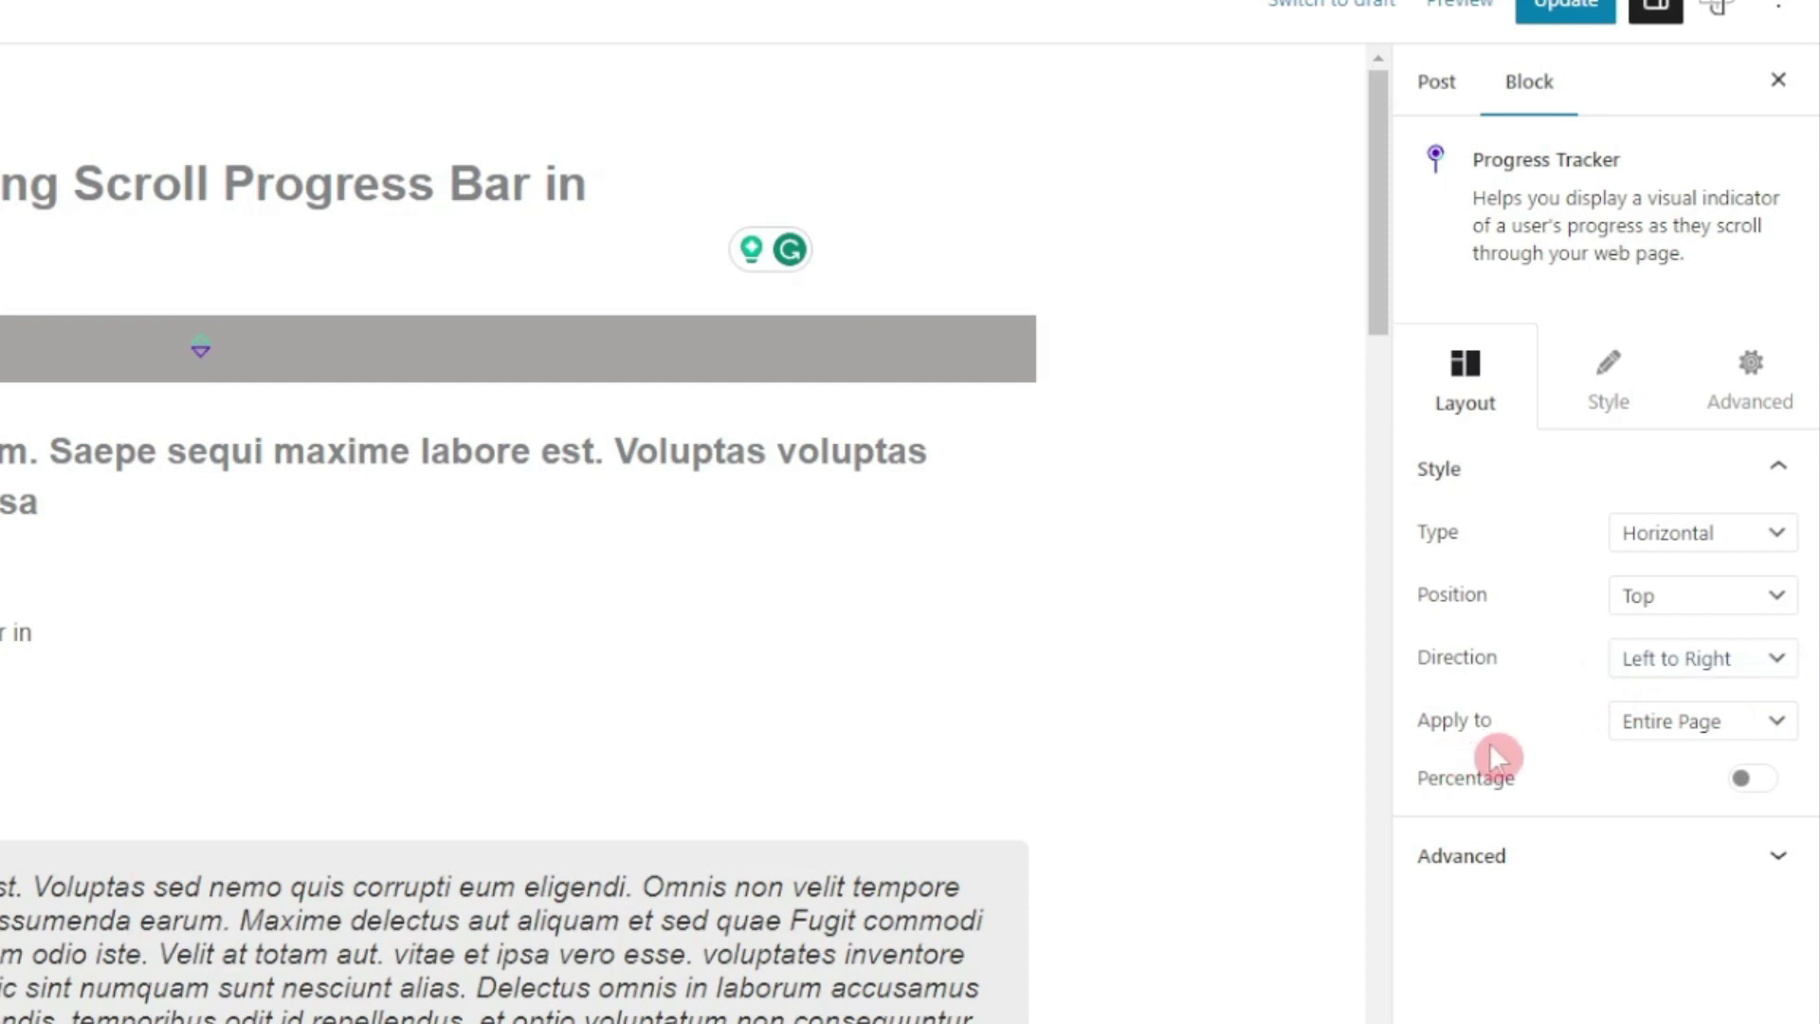
pyautogui.click(1685, 740)
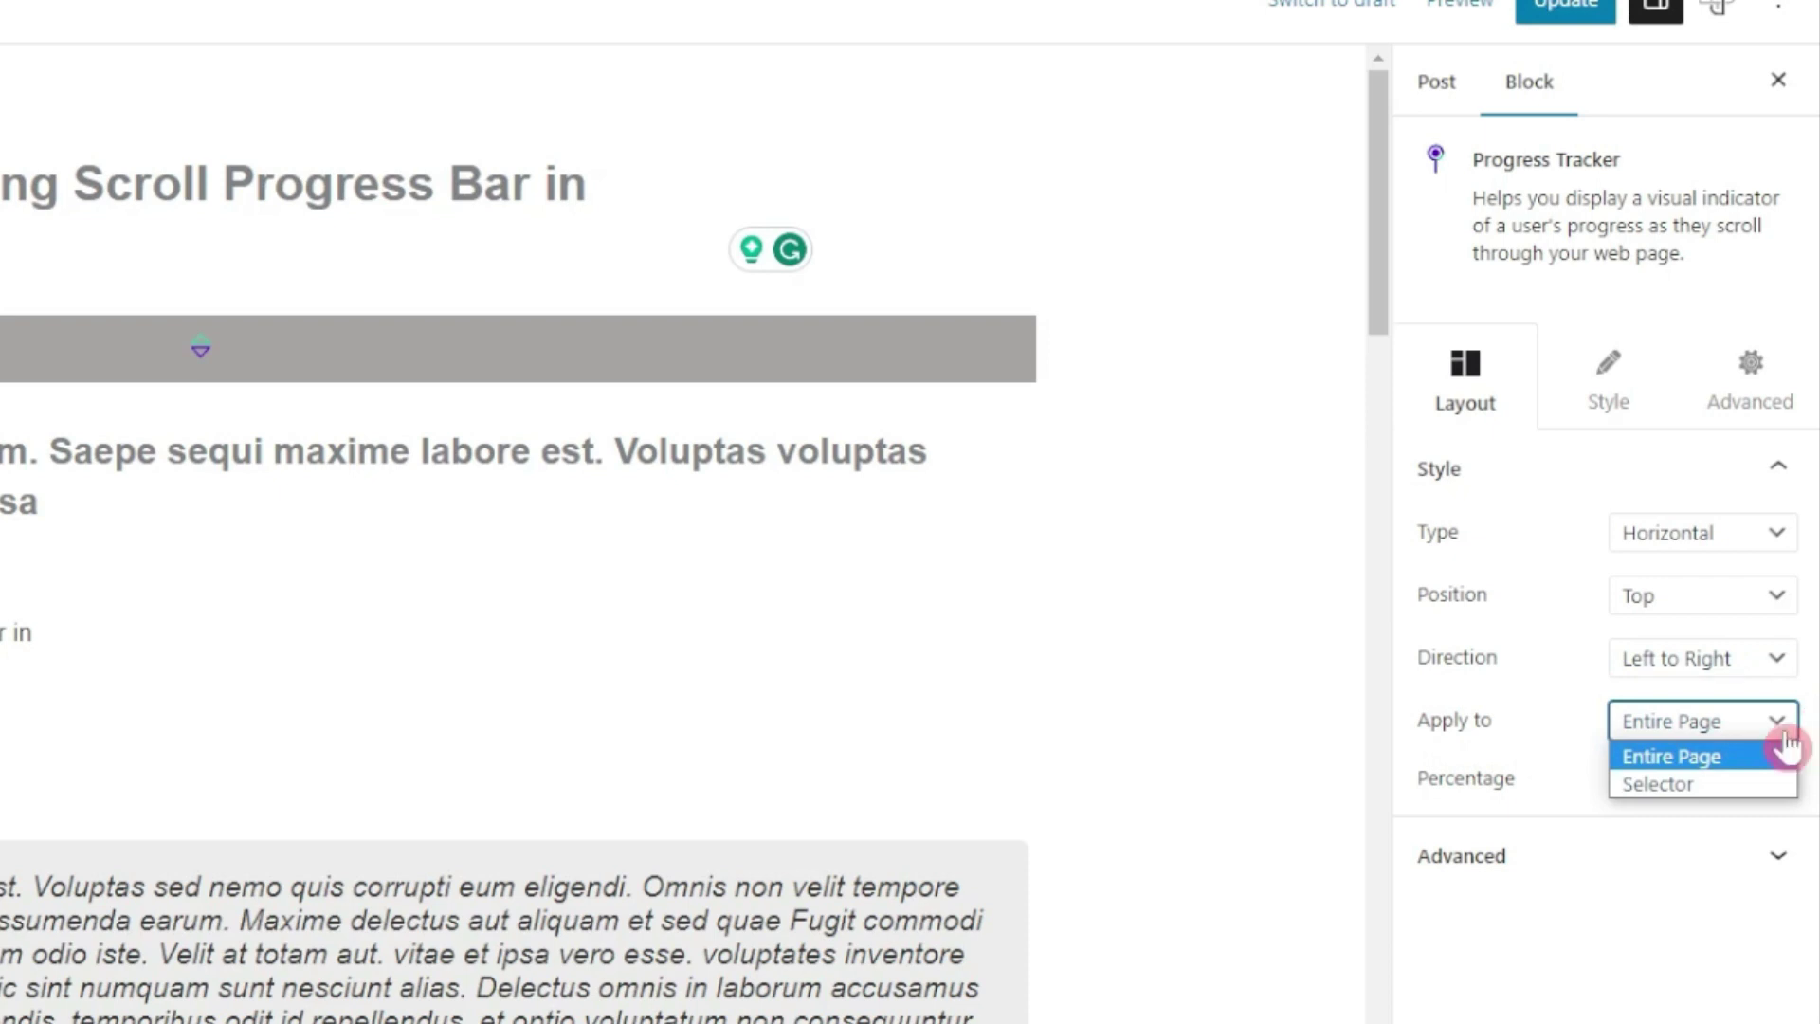
pyautogui.click(1697, 758)
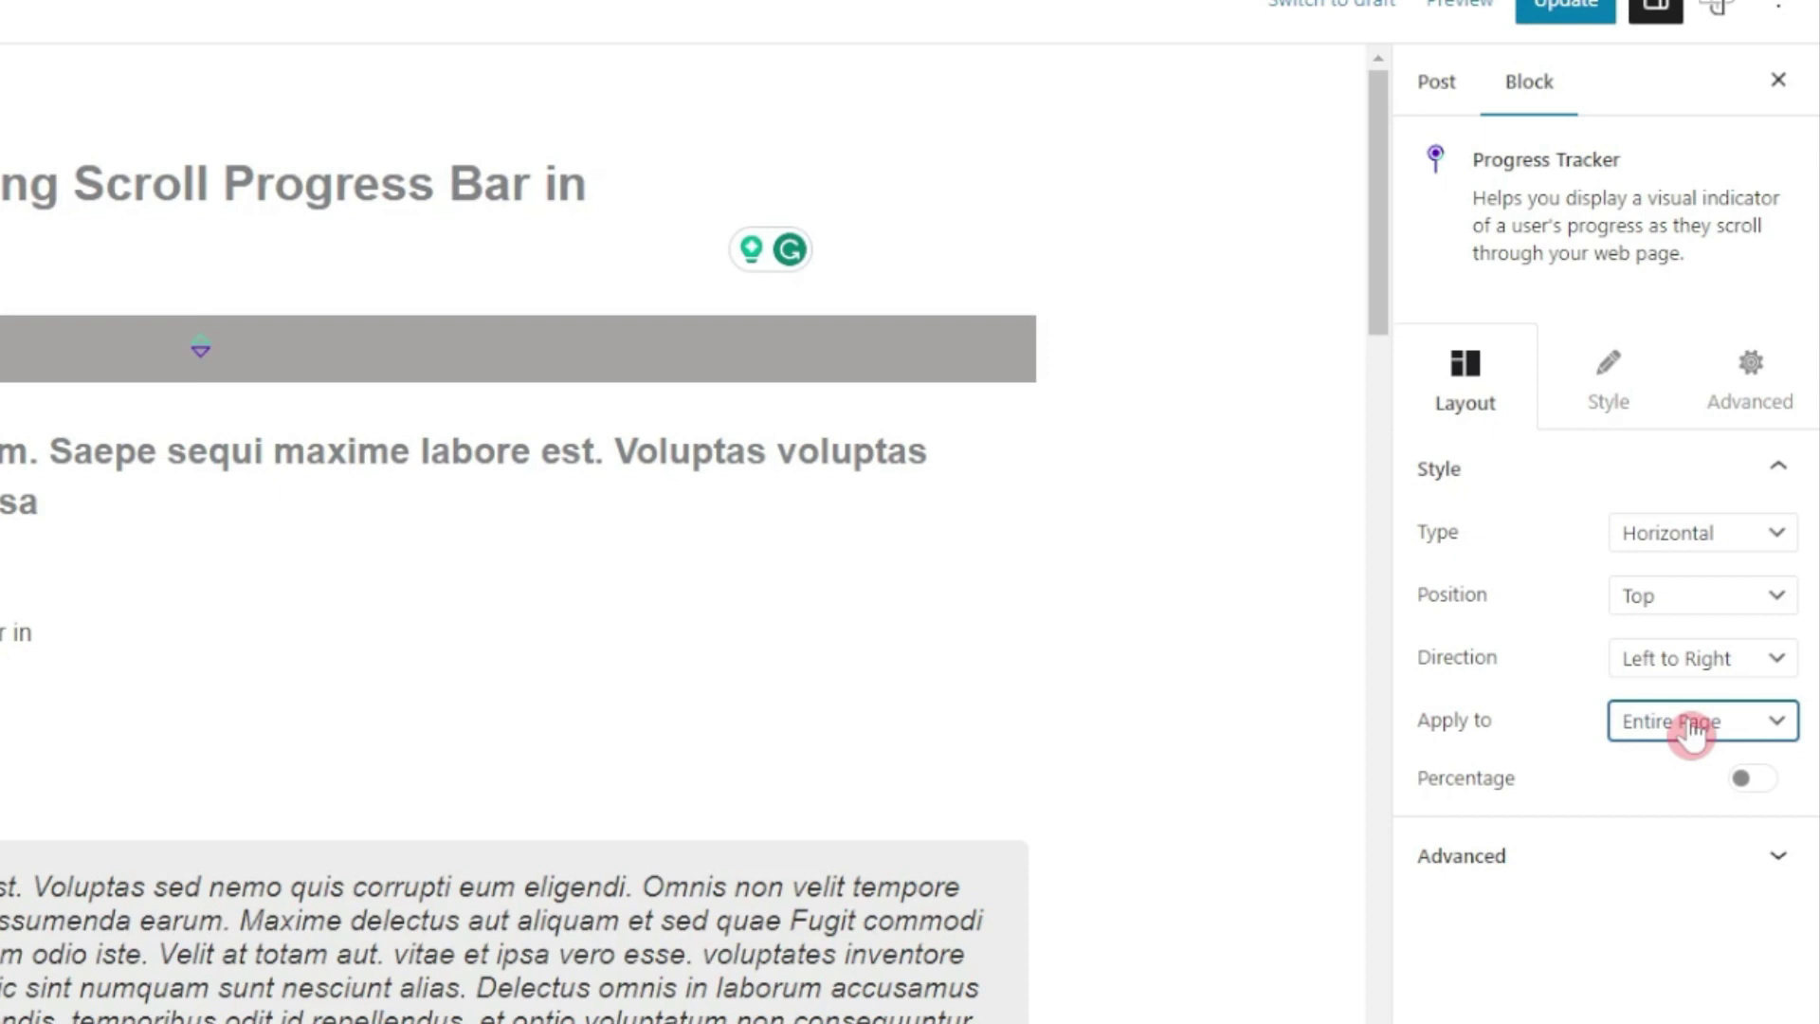
# Step: Try applying the tracker to a Selector to view its Class/ID field, and return it to Entire Page
pyautogui.click(1690, 726)
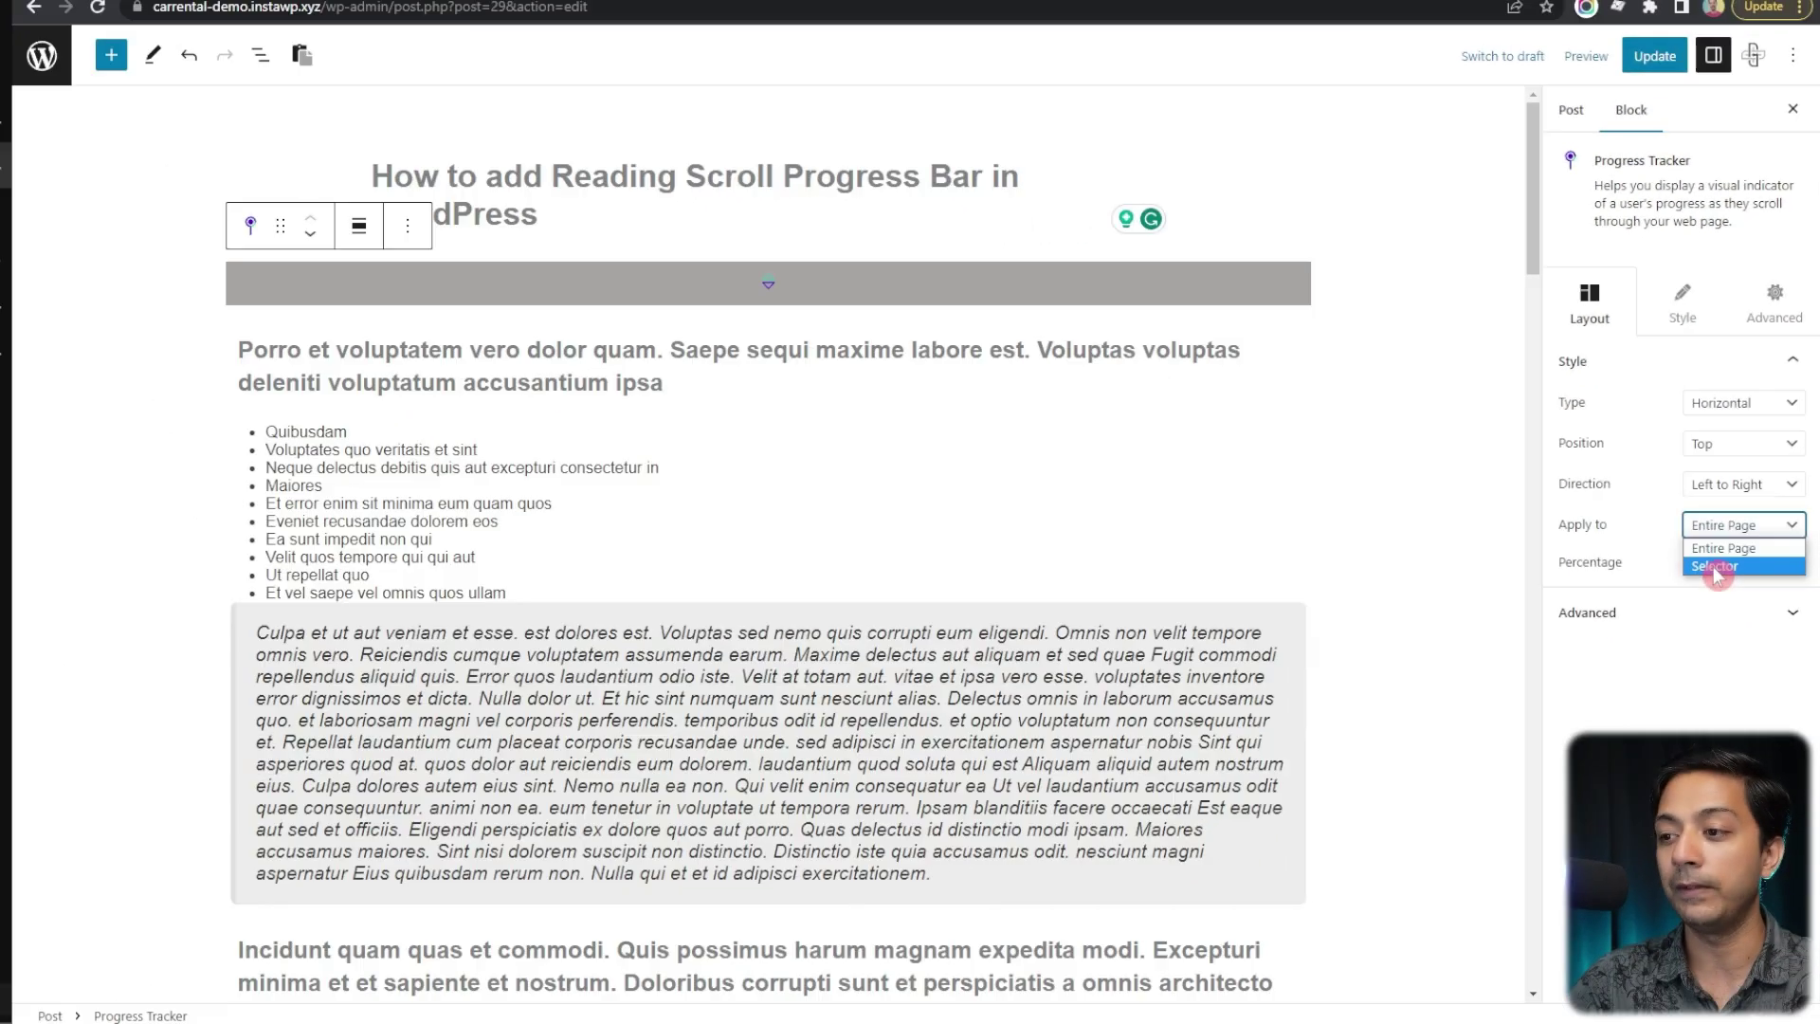
pyautogui.click(1659, 784)
pyautogui.click(1668, 626)
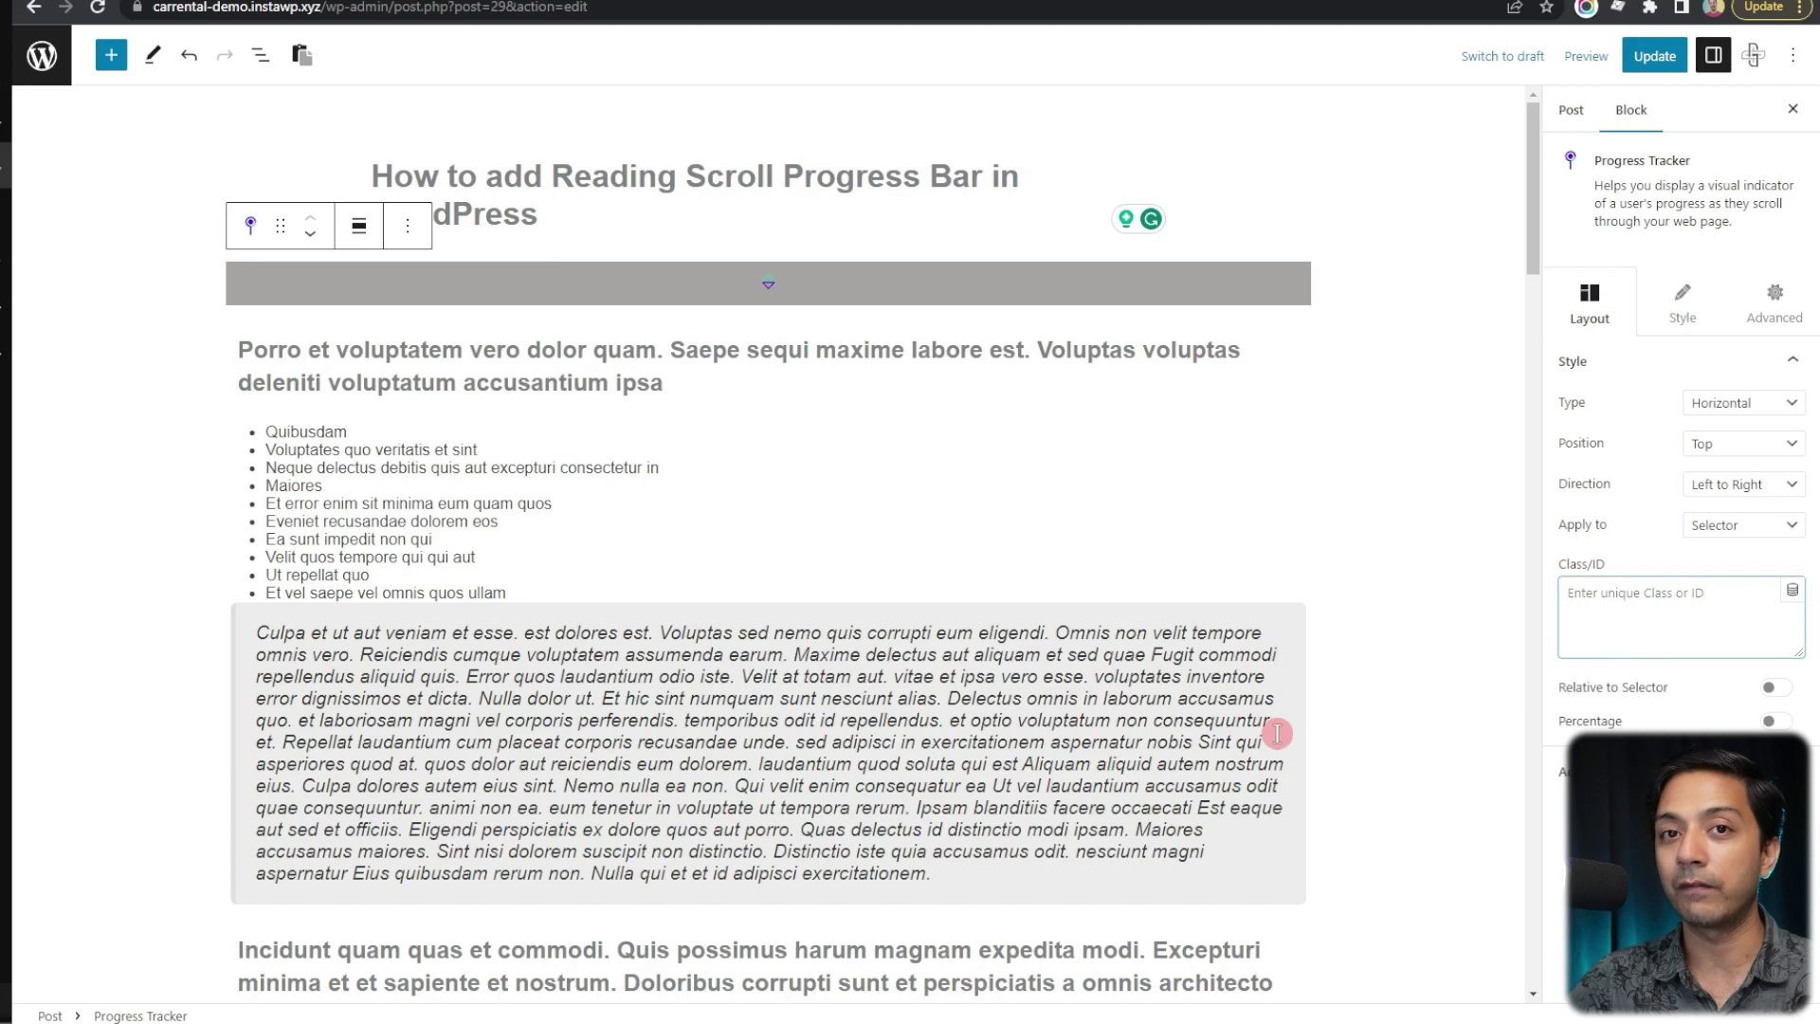
pyautogui.click(1754, 525)
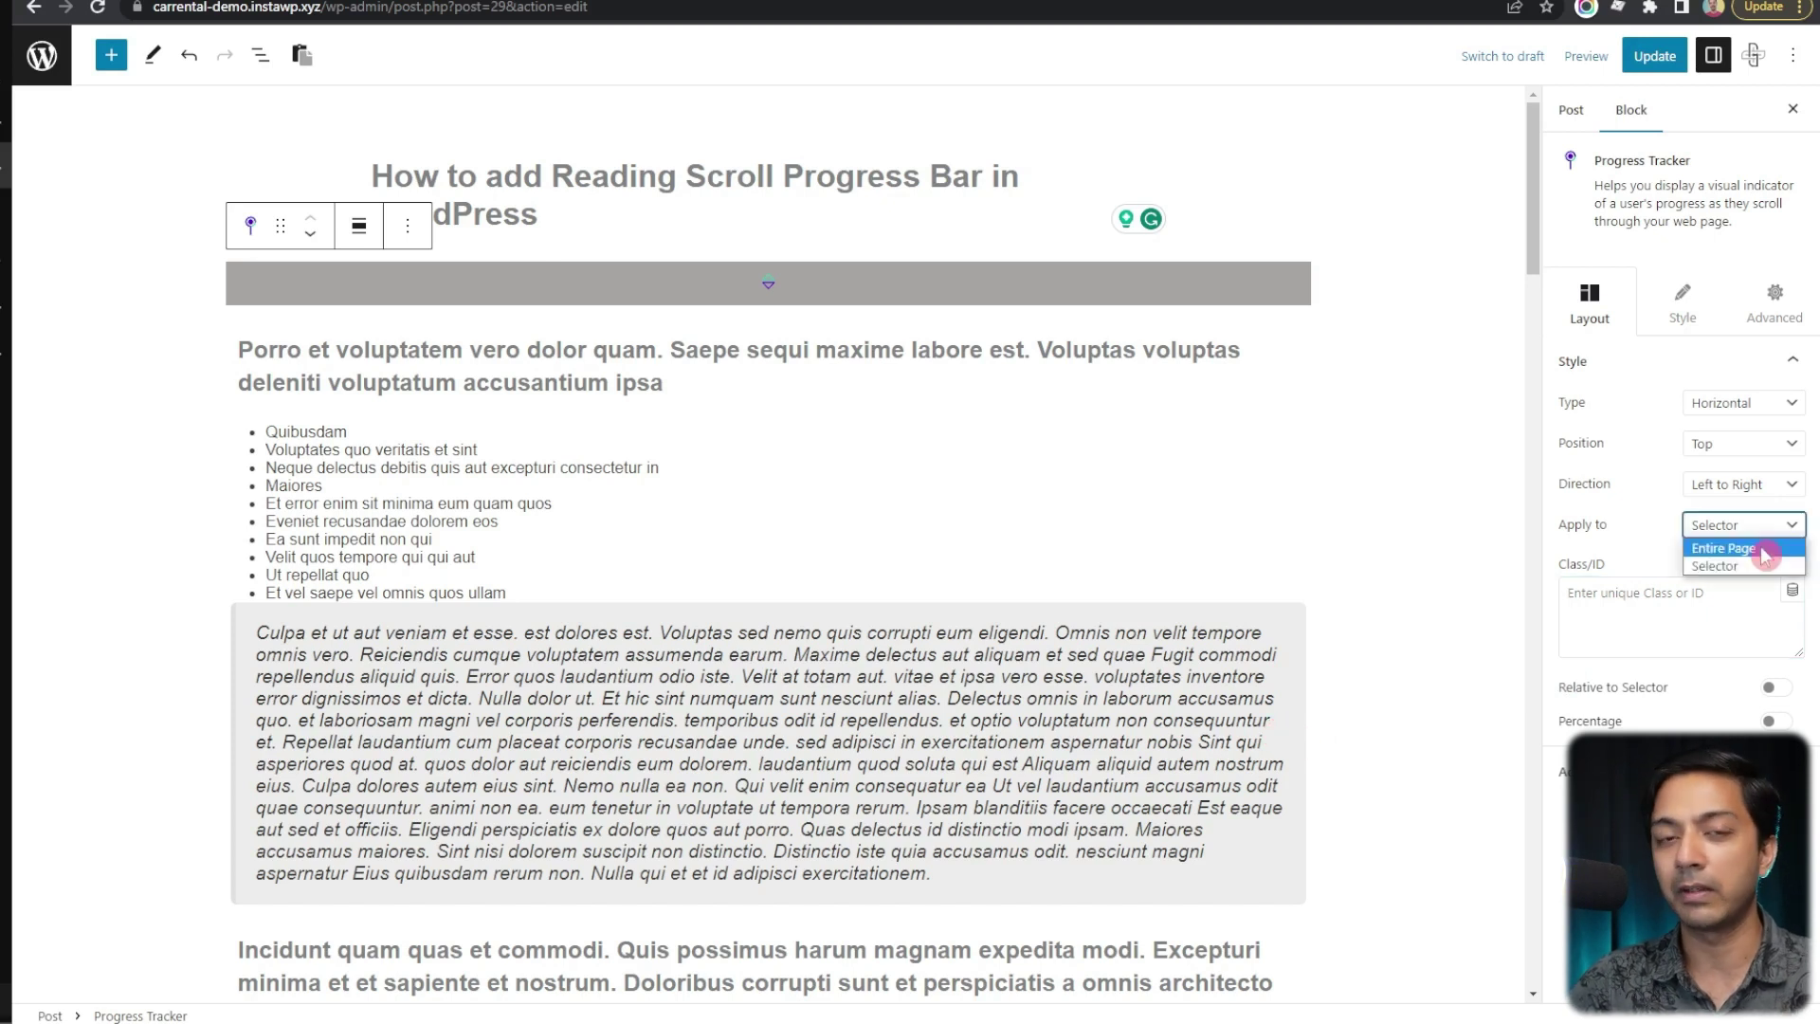
pyautogui.click(1763, 549)
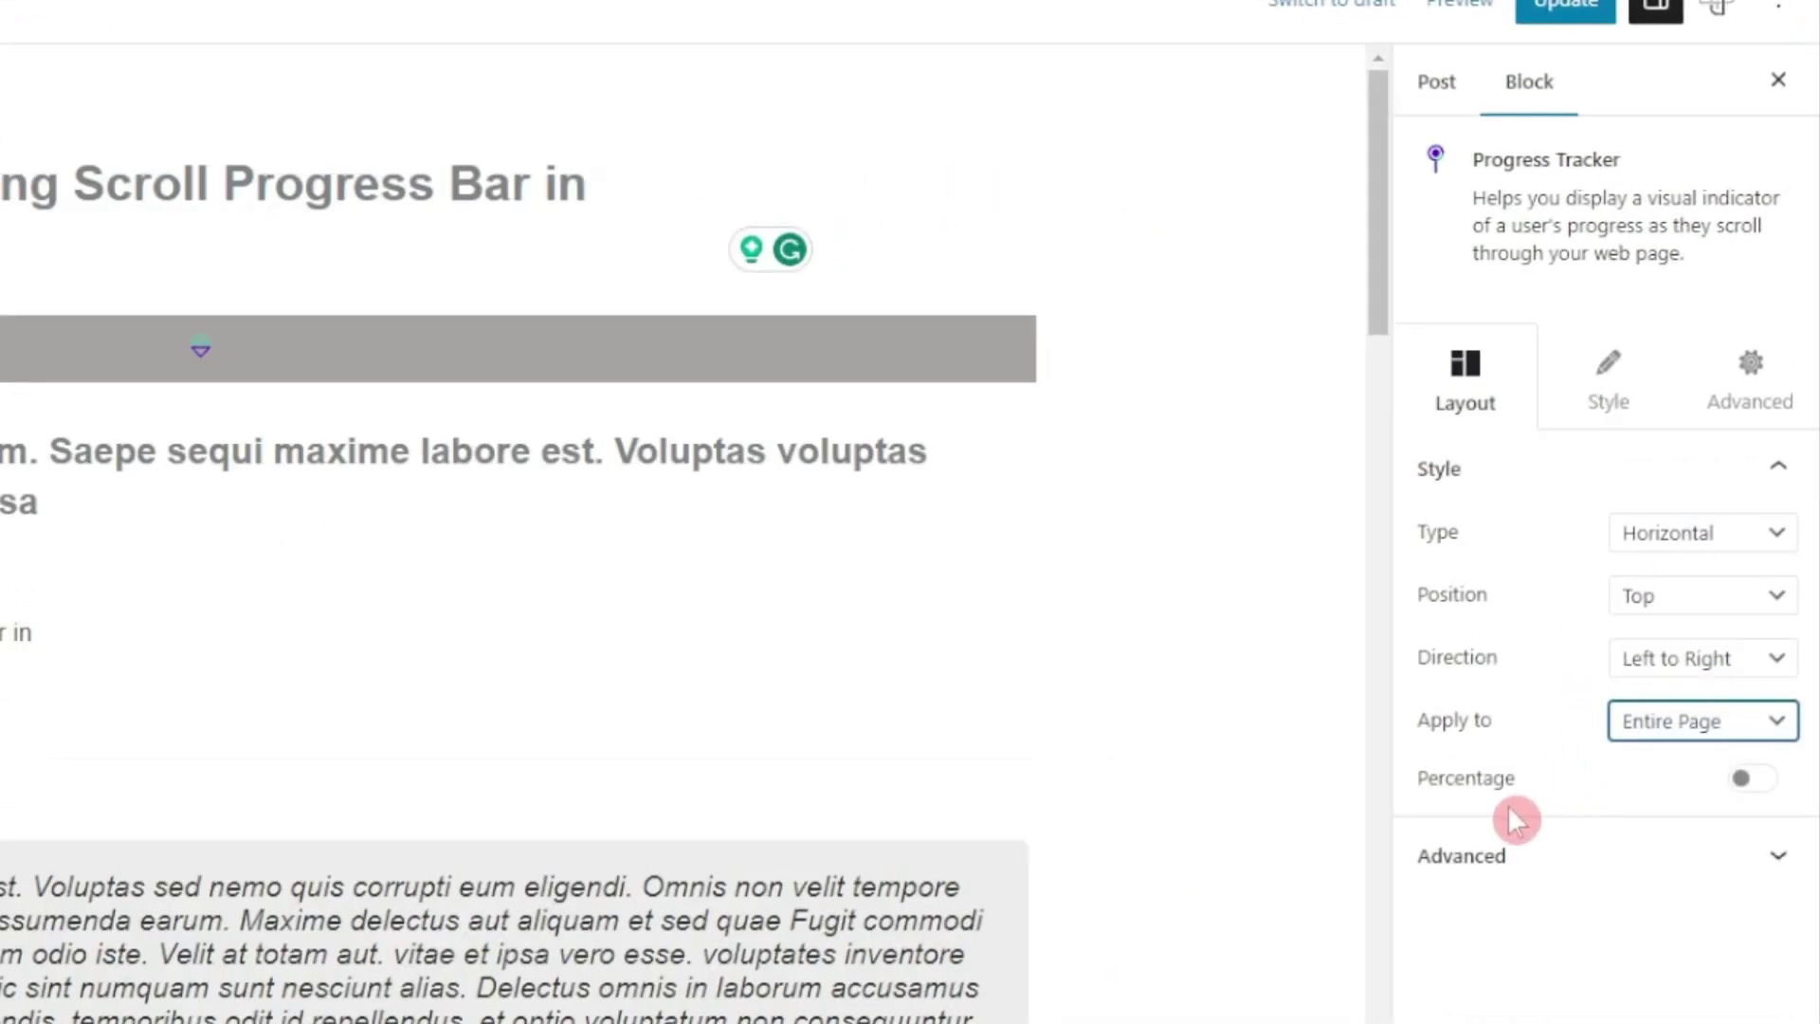
# Step: Enable the tracker's Percentage display with Percentage Style set to Style 1, and update the post
pyautogui.click(1752, 783)
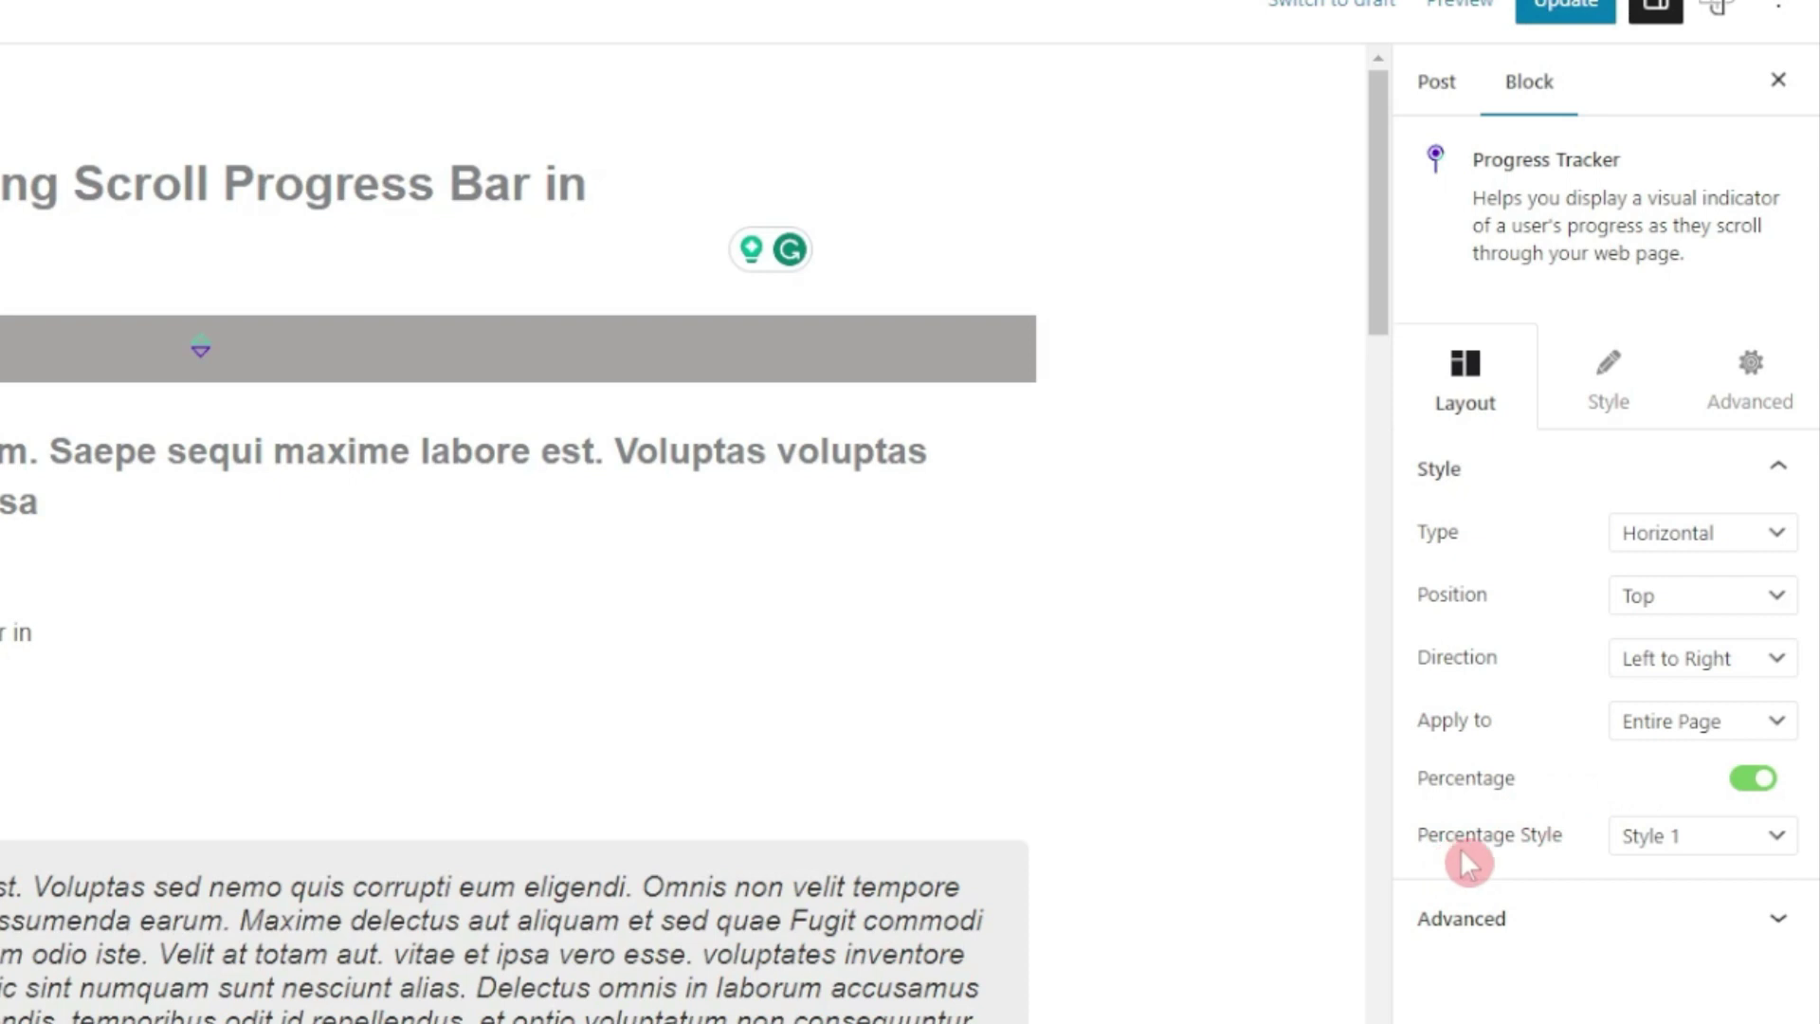
pyautogui.click(1686, 847)
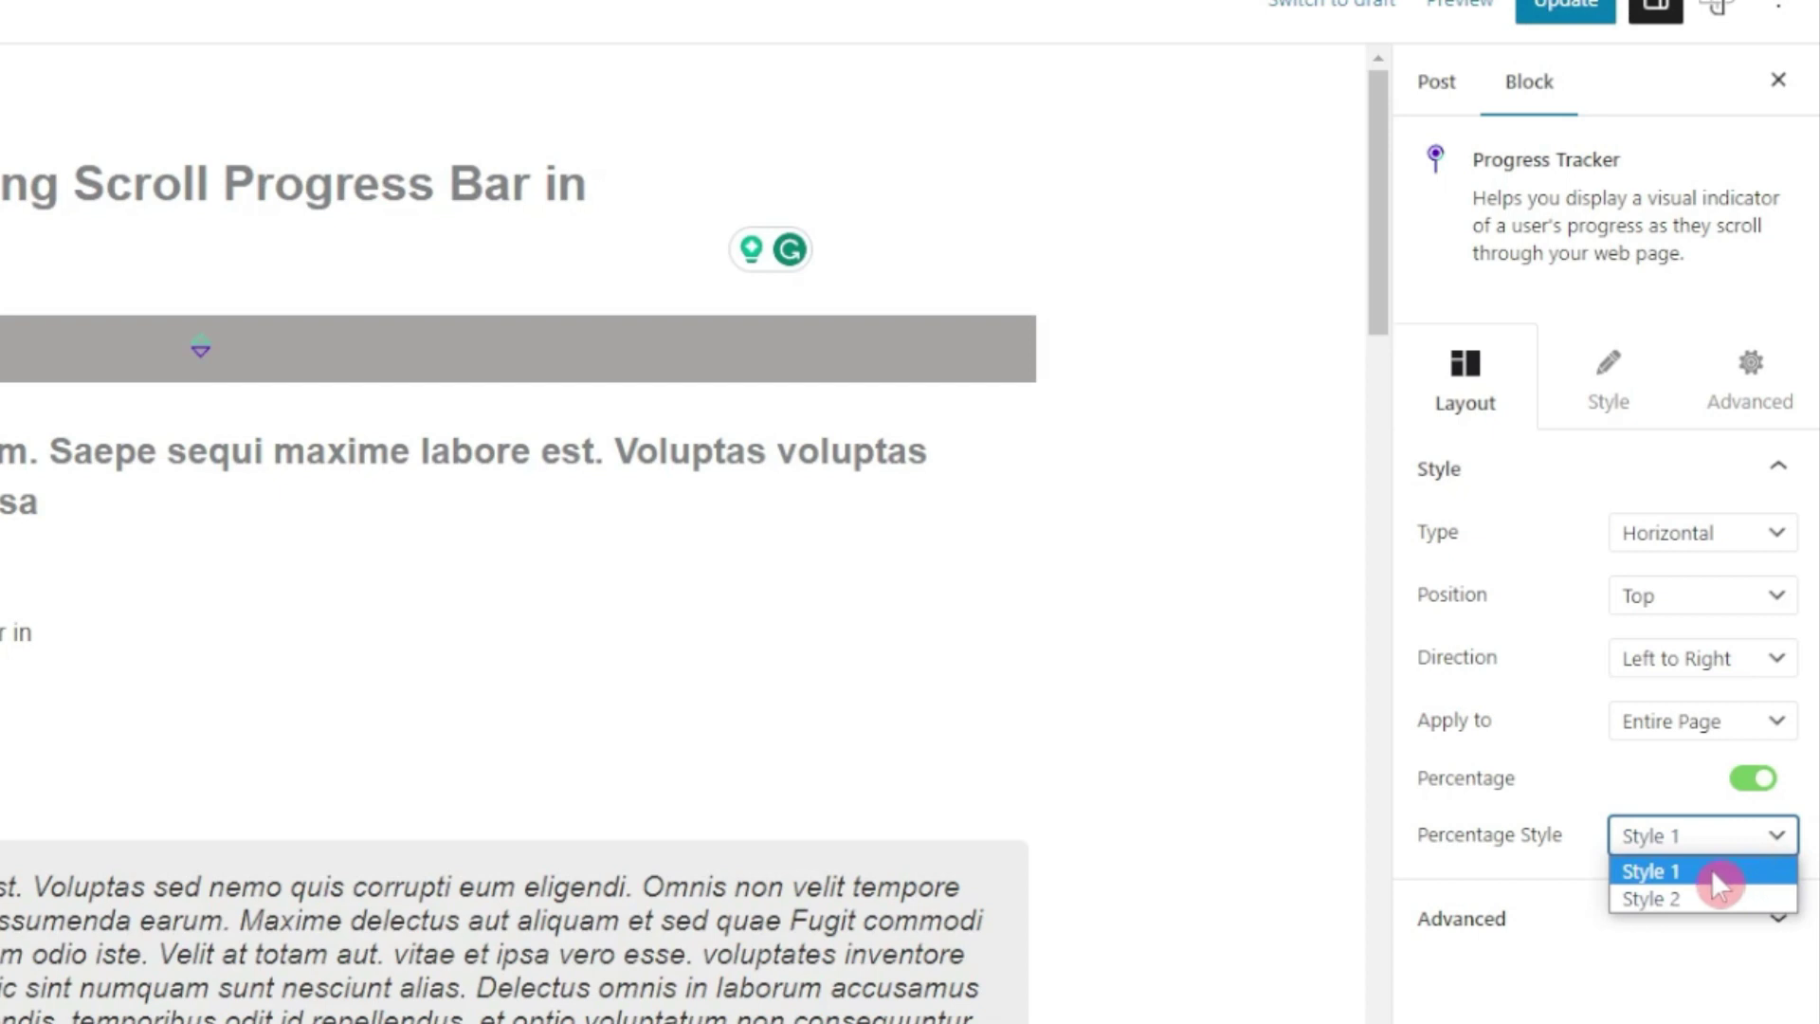
pyautogui.click(1728, 868)
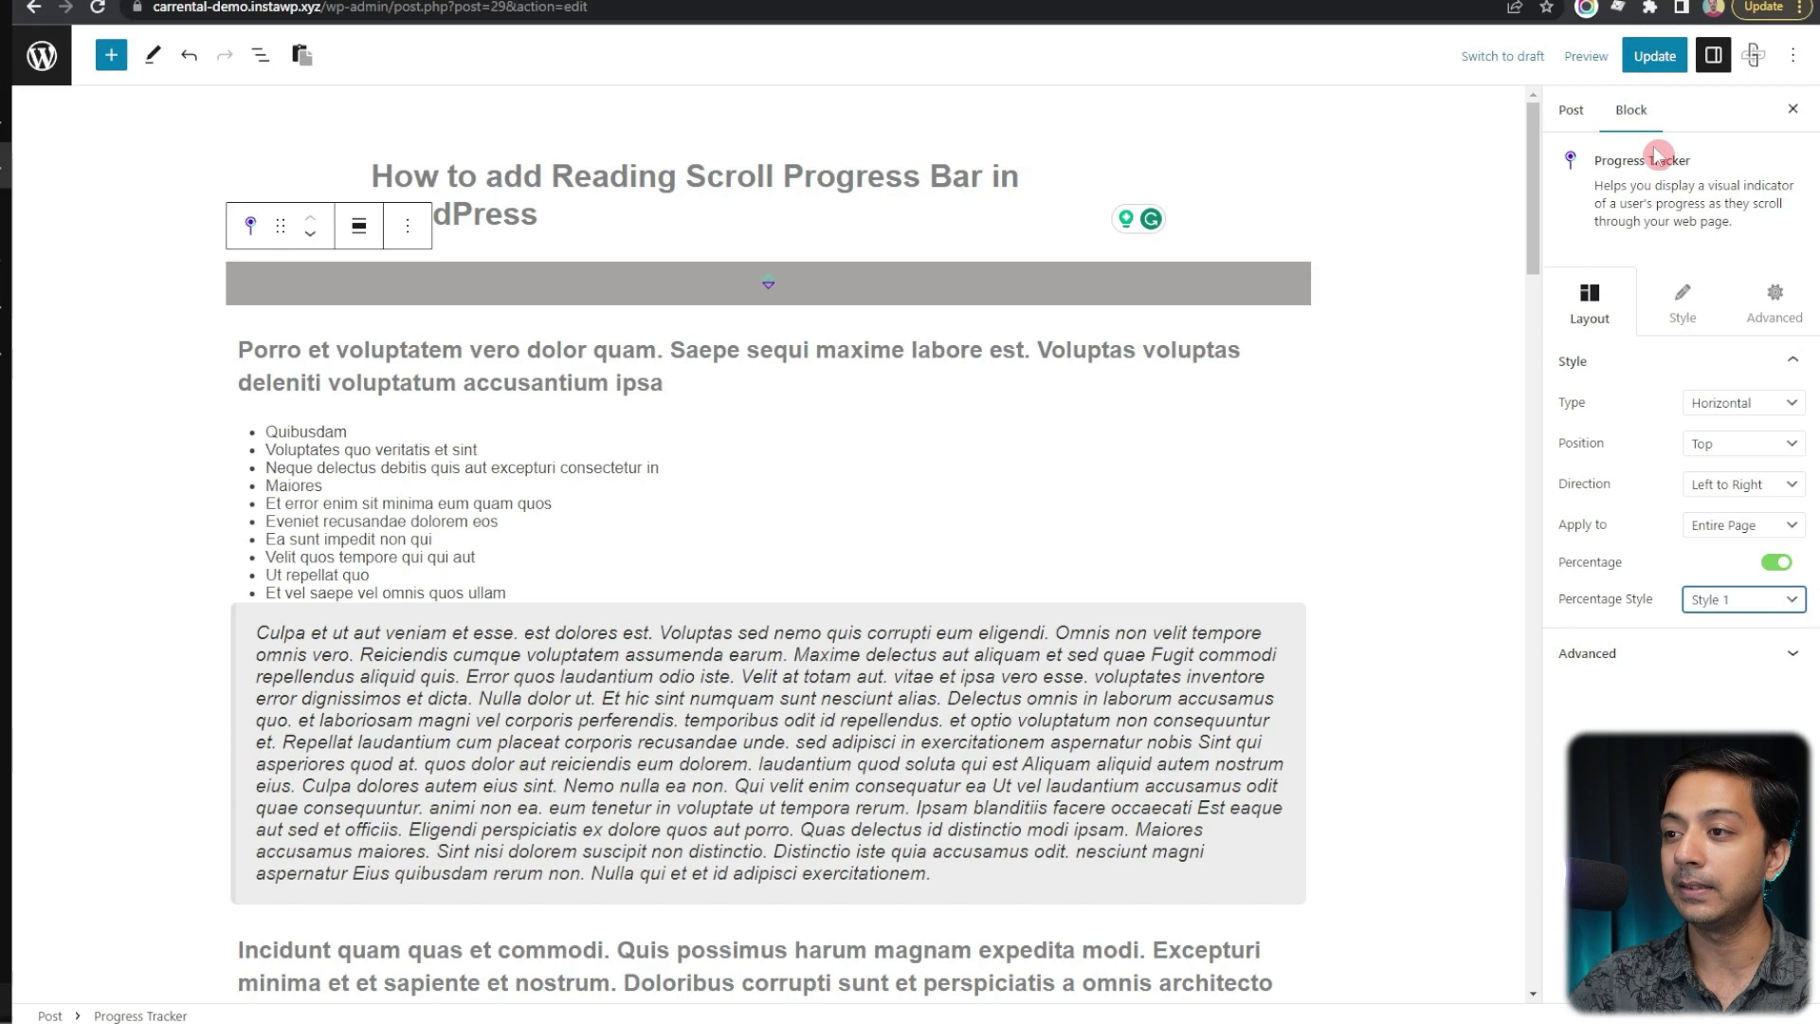
pyautogui.click(1623, 68)
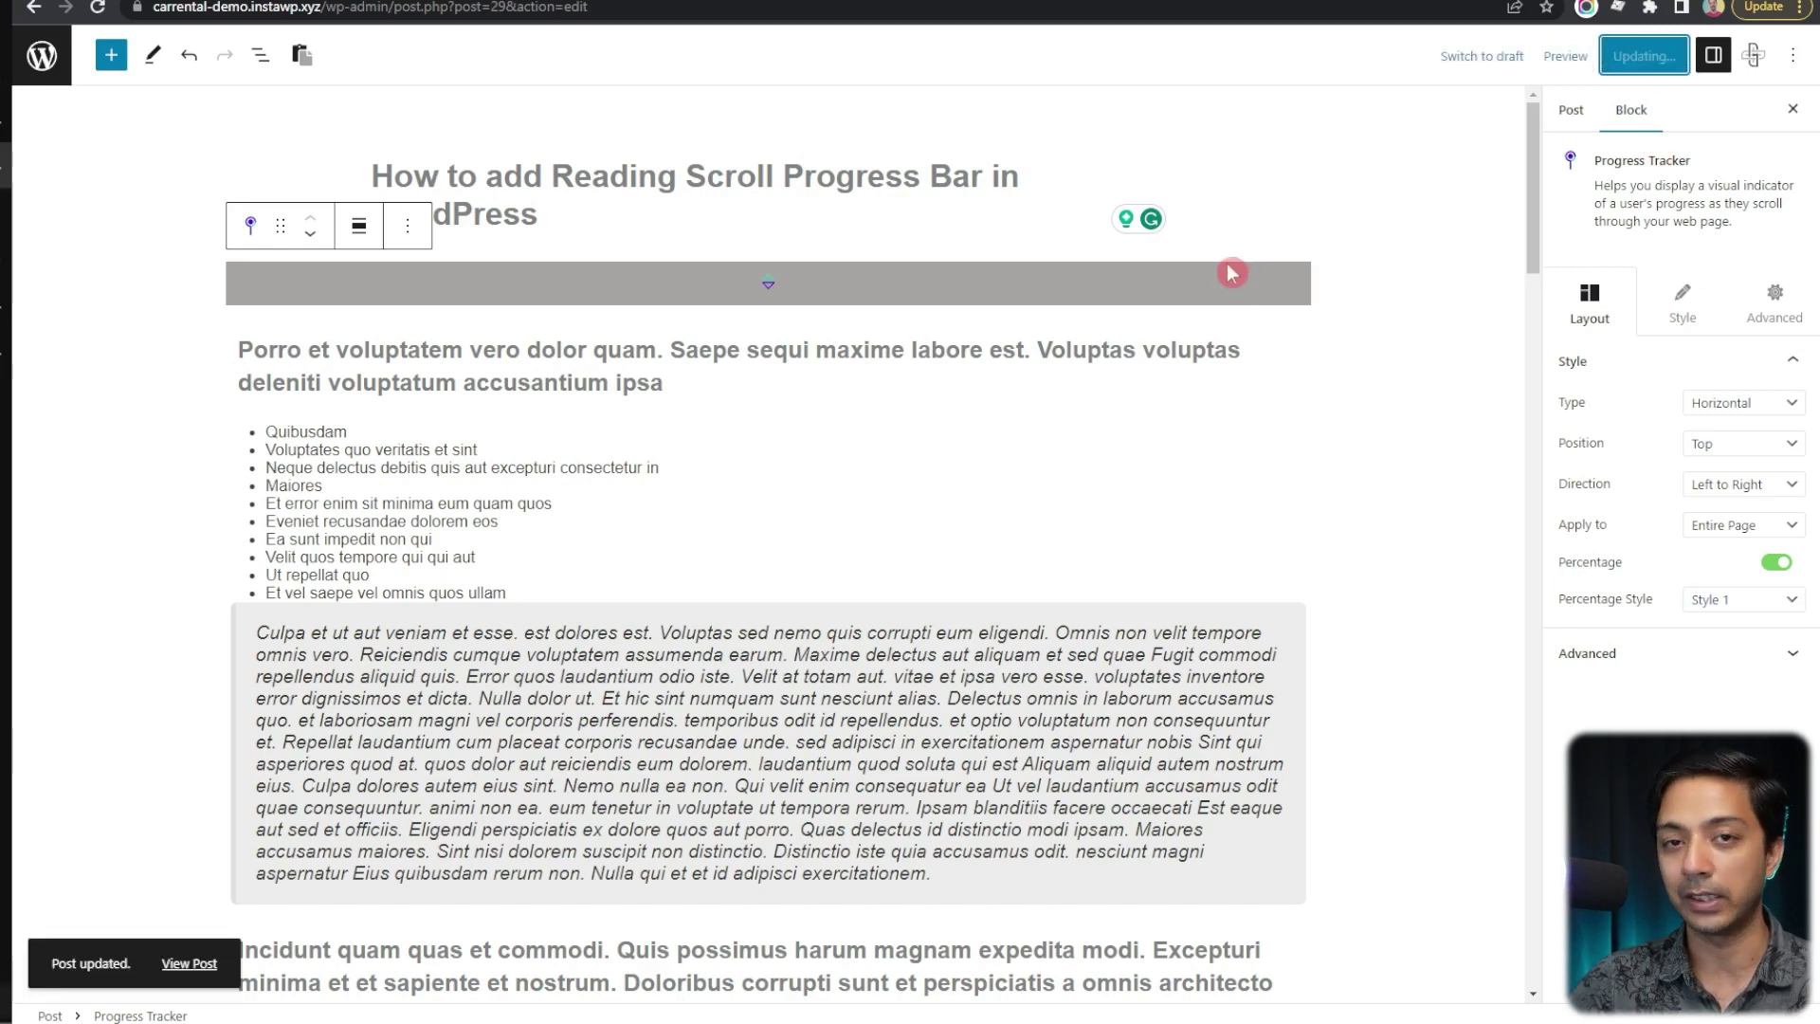
# Step: Reload the published post on the live site and go down it to examine the Style 1 progress bar
pyautogui.click(1125, 4)
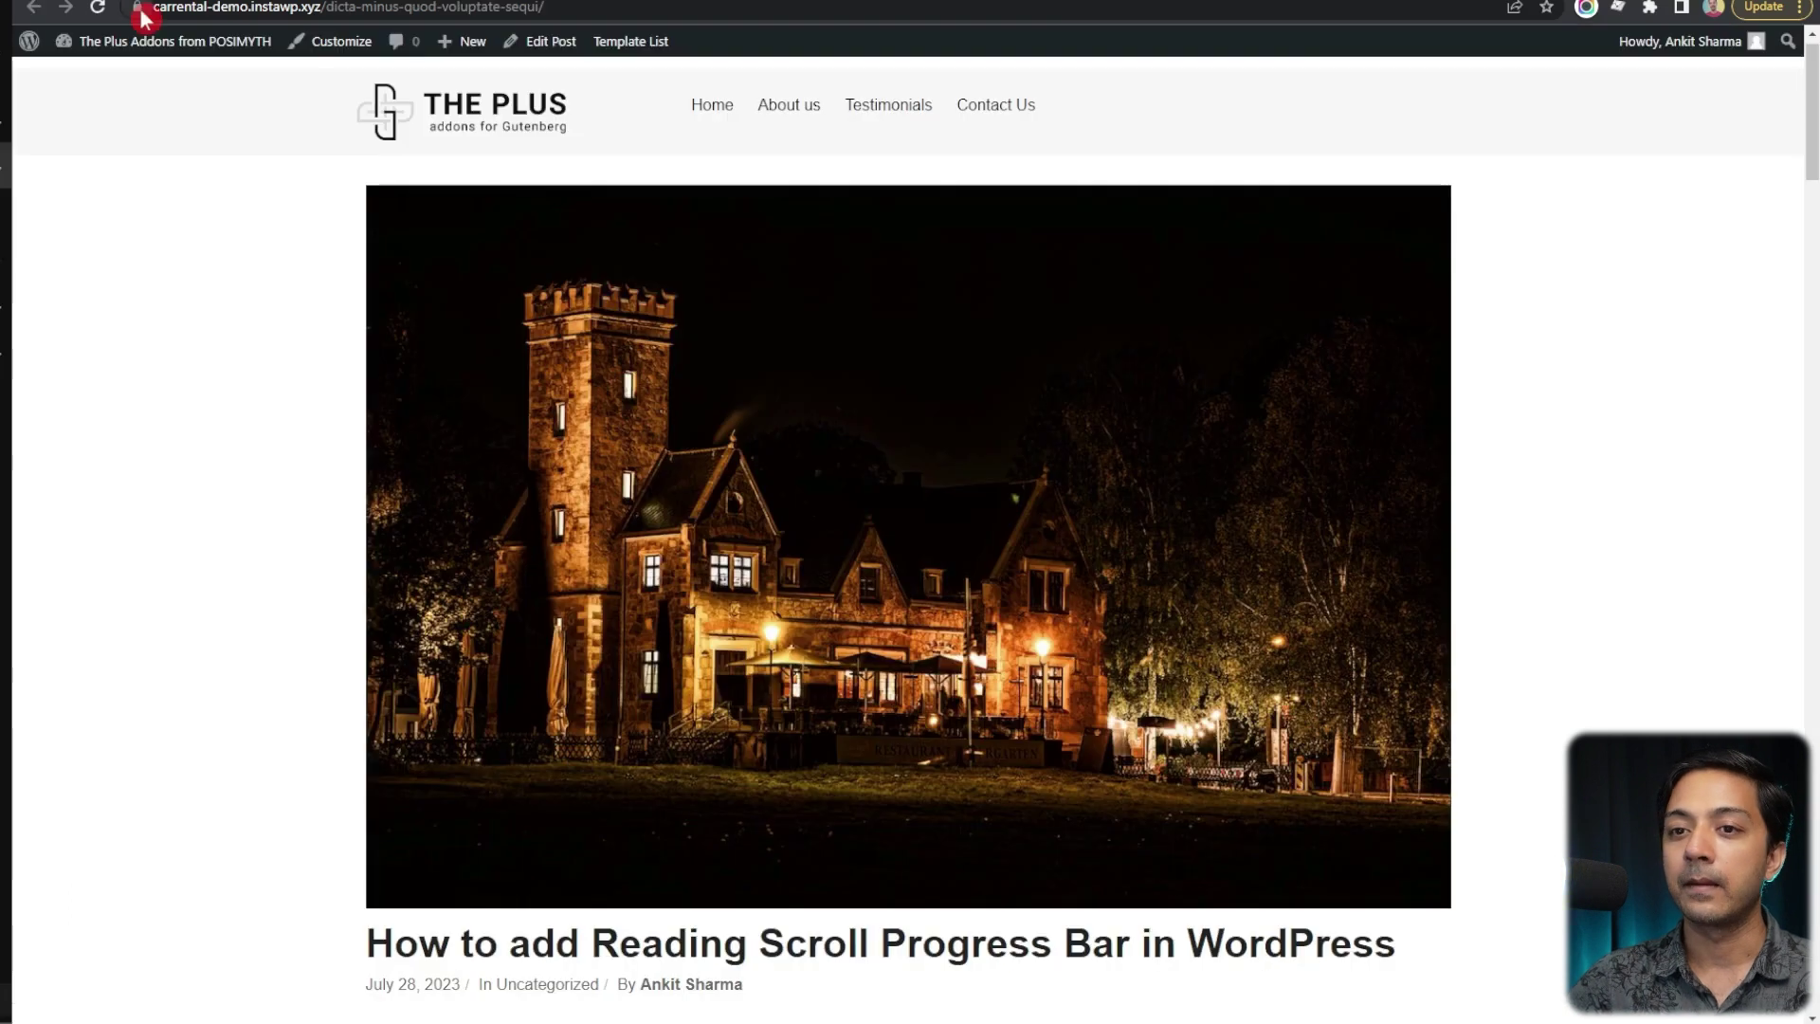
pyautogui.click(98, 7)
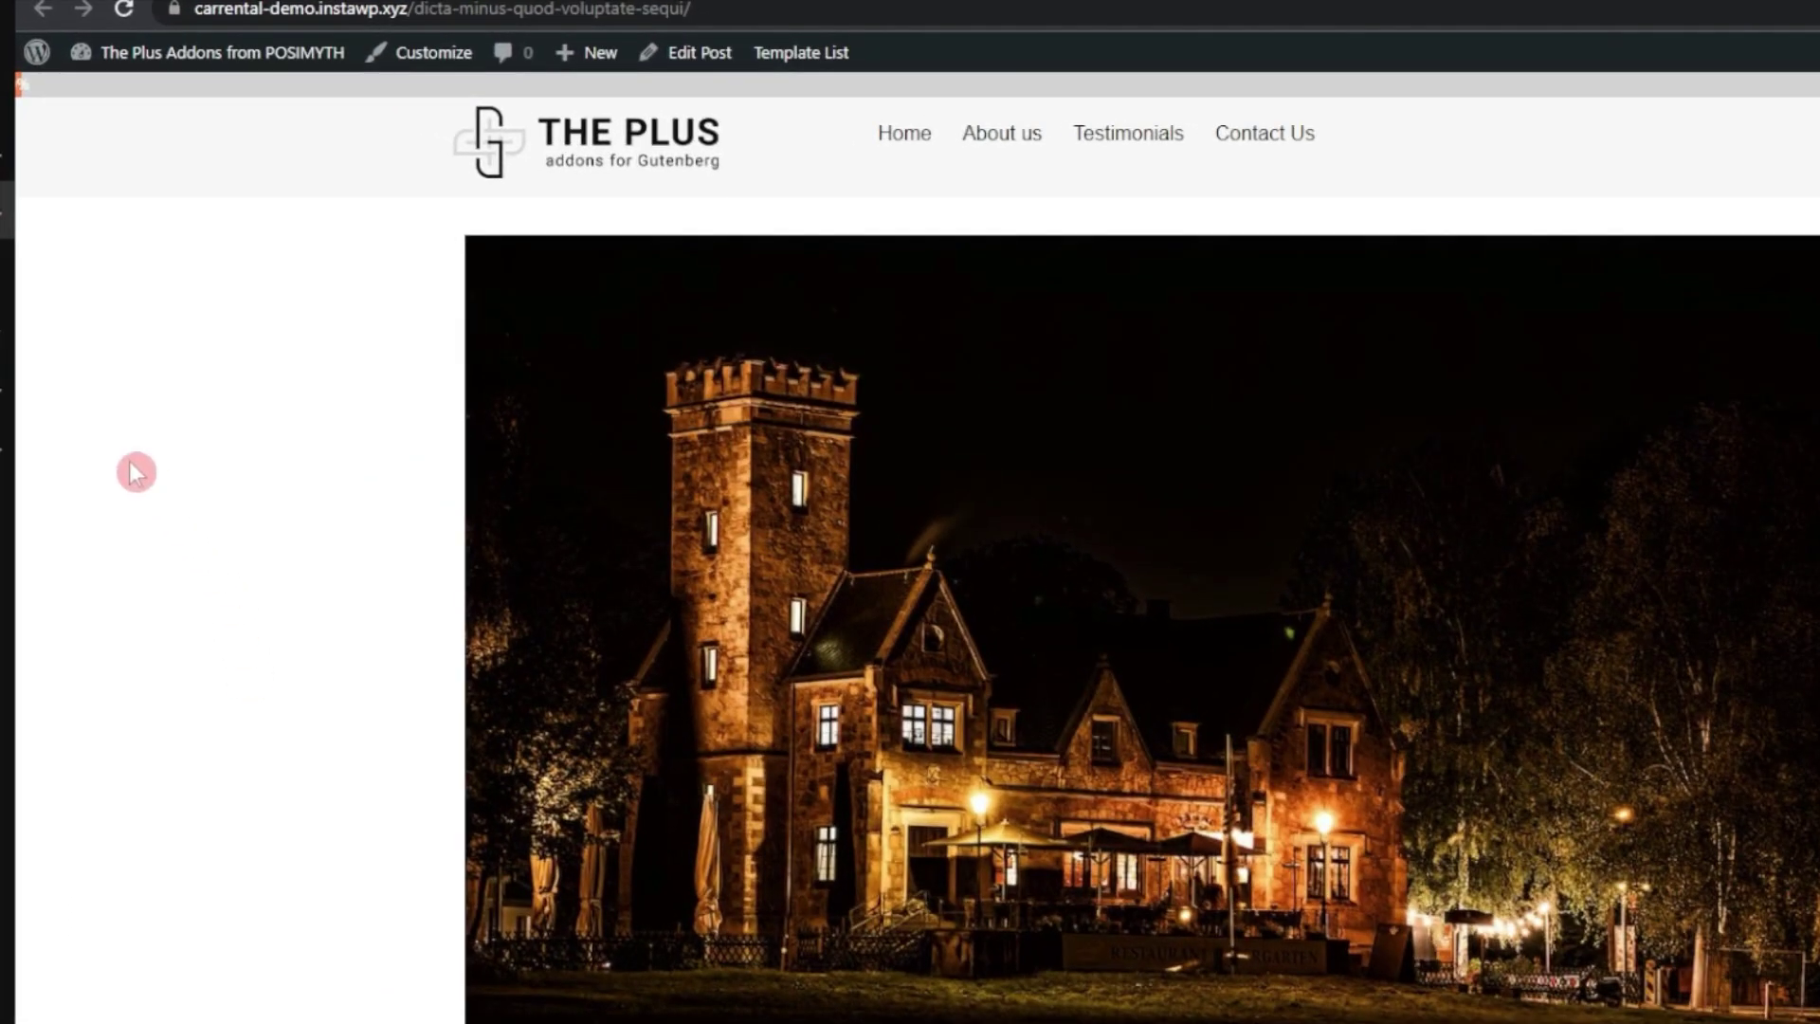
pyautogui.scroll(-5, 135, 472)
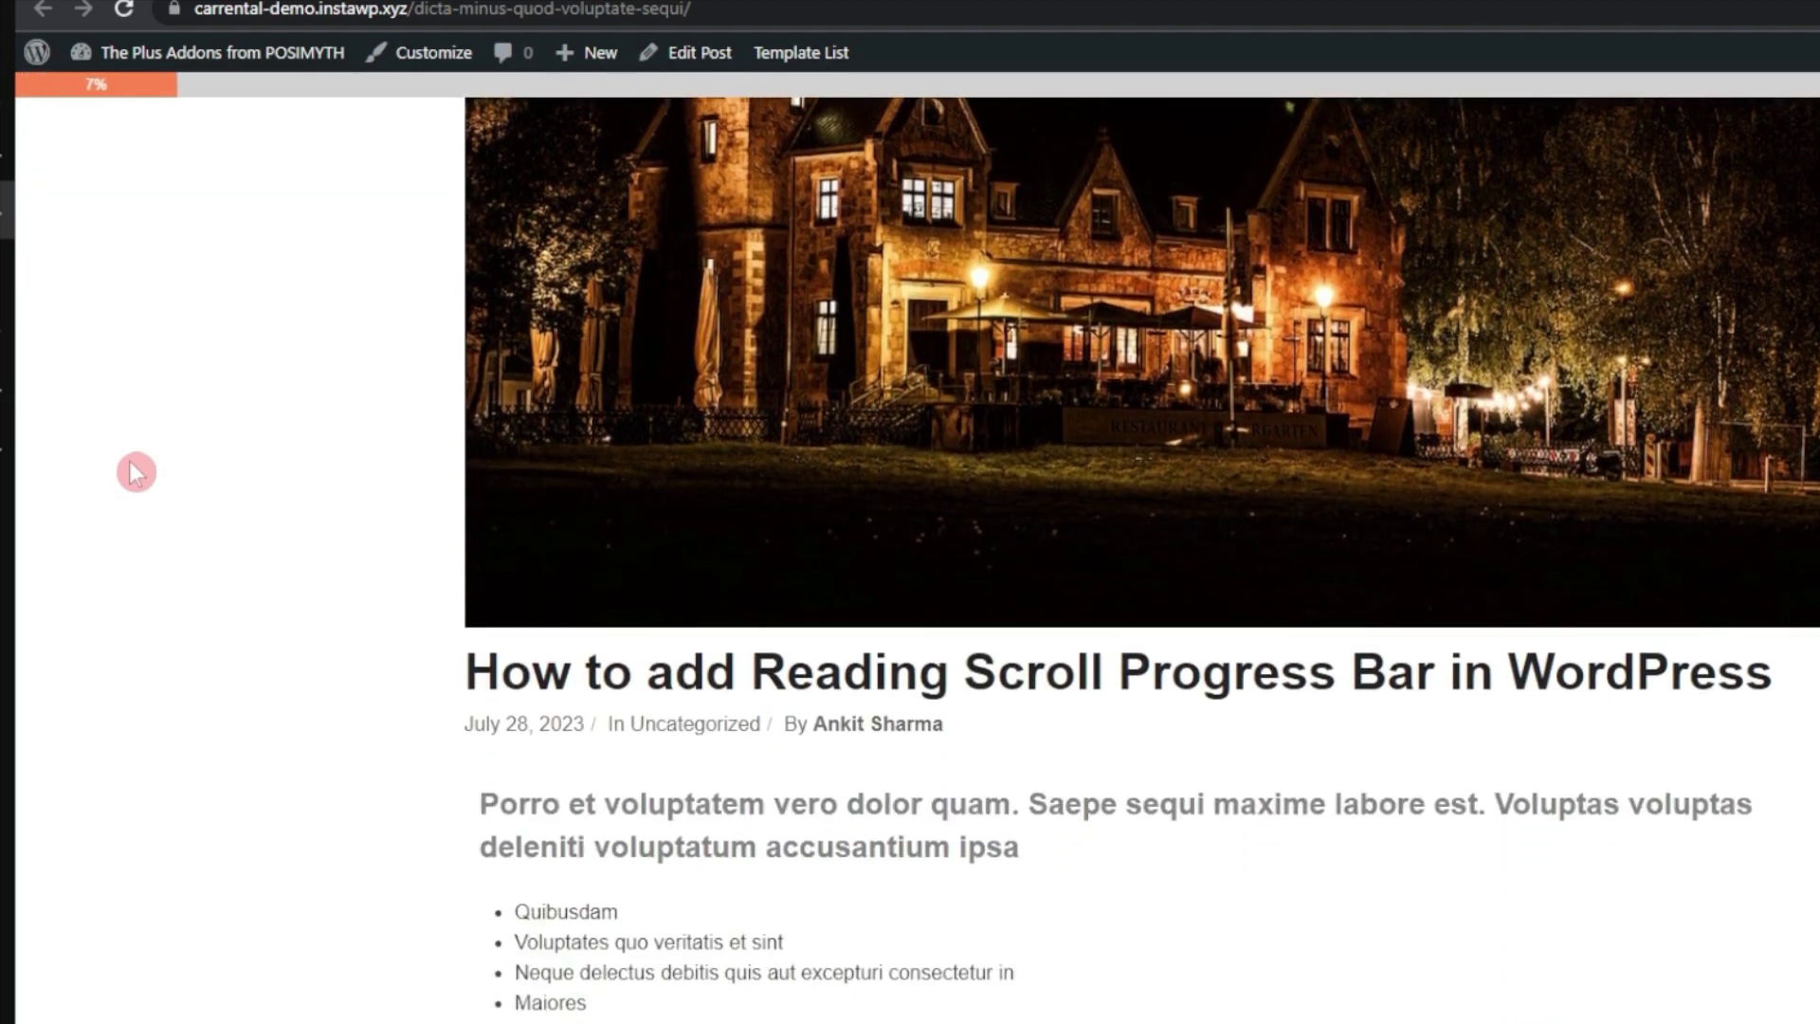
pyautogui.scroll(-8, 136, 471)
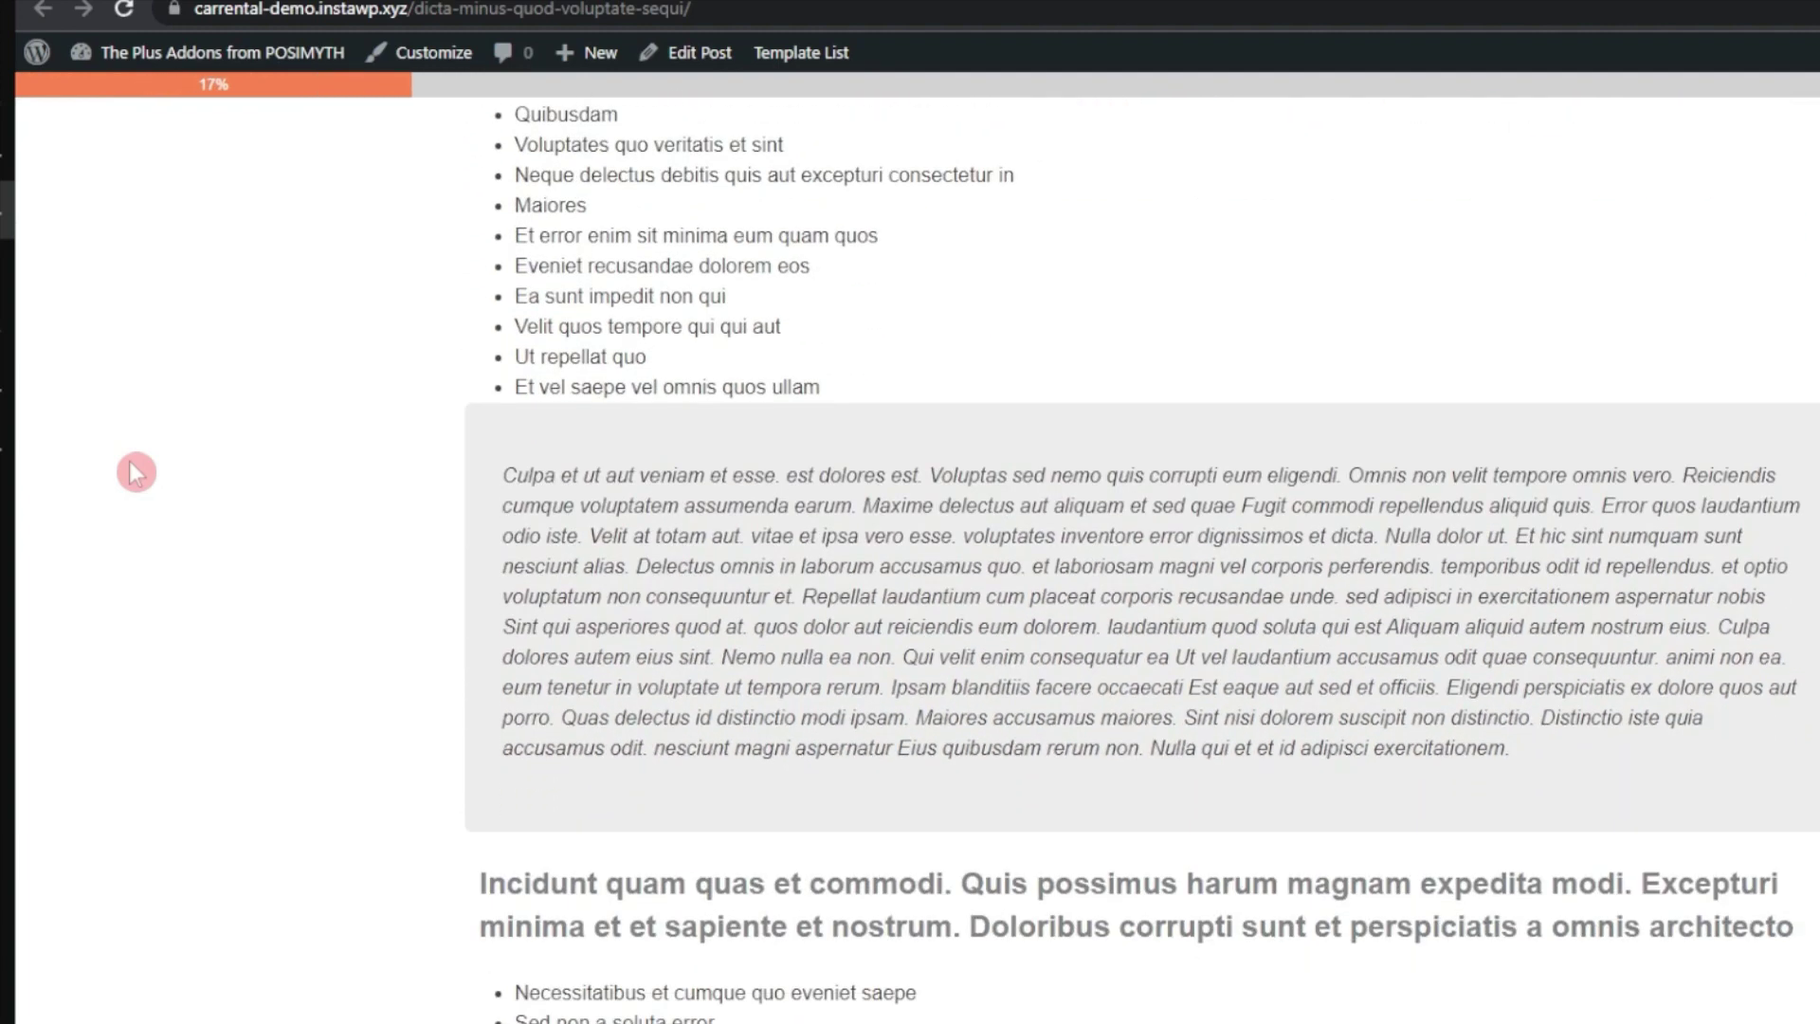
pyautogui.scroll(-20, 136, 471)
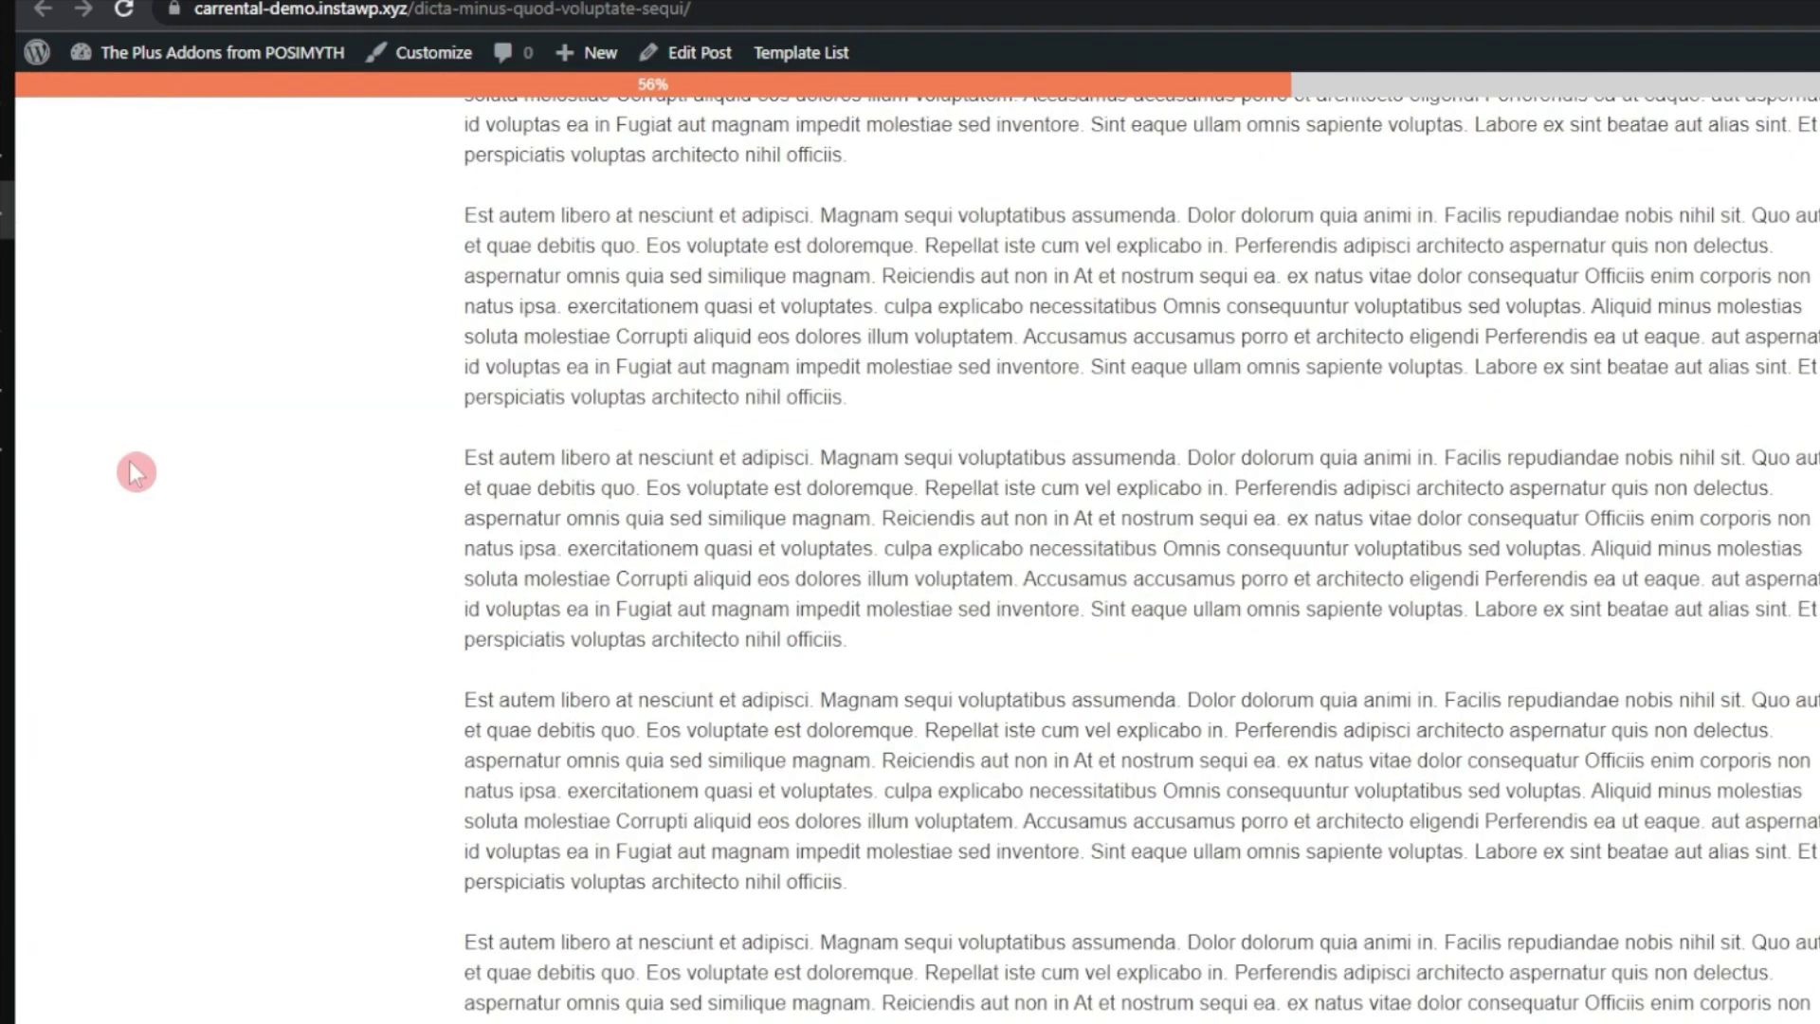
pyautogui.scroll(-2, 677, 121)
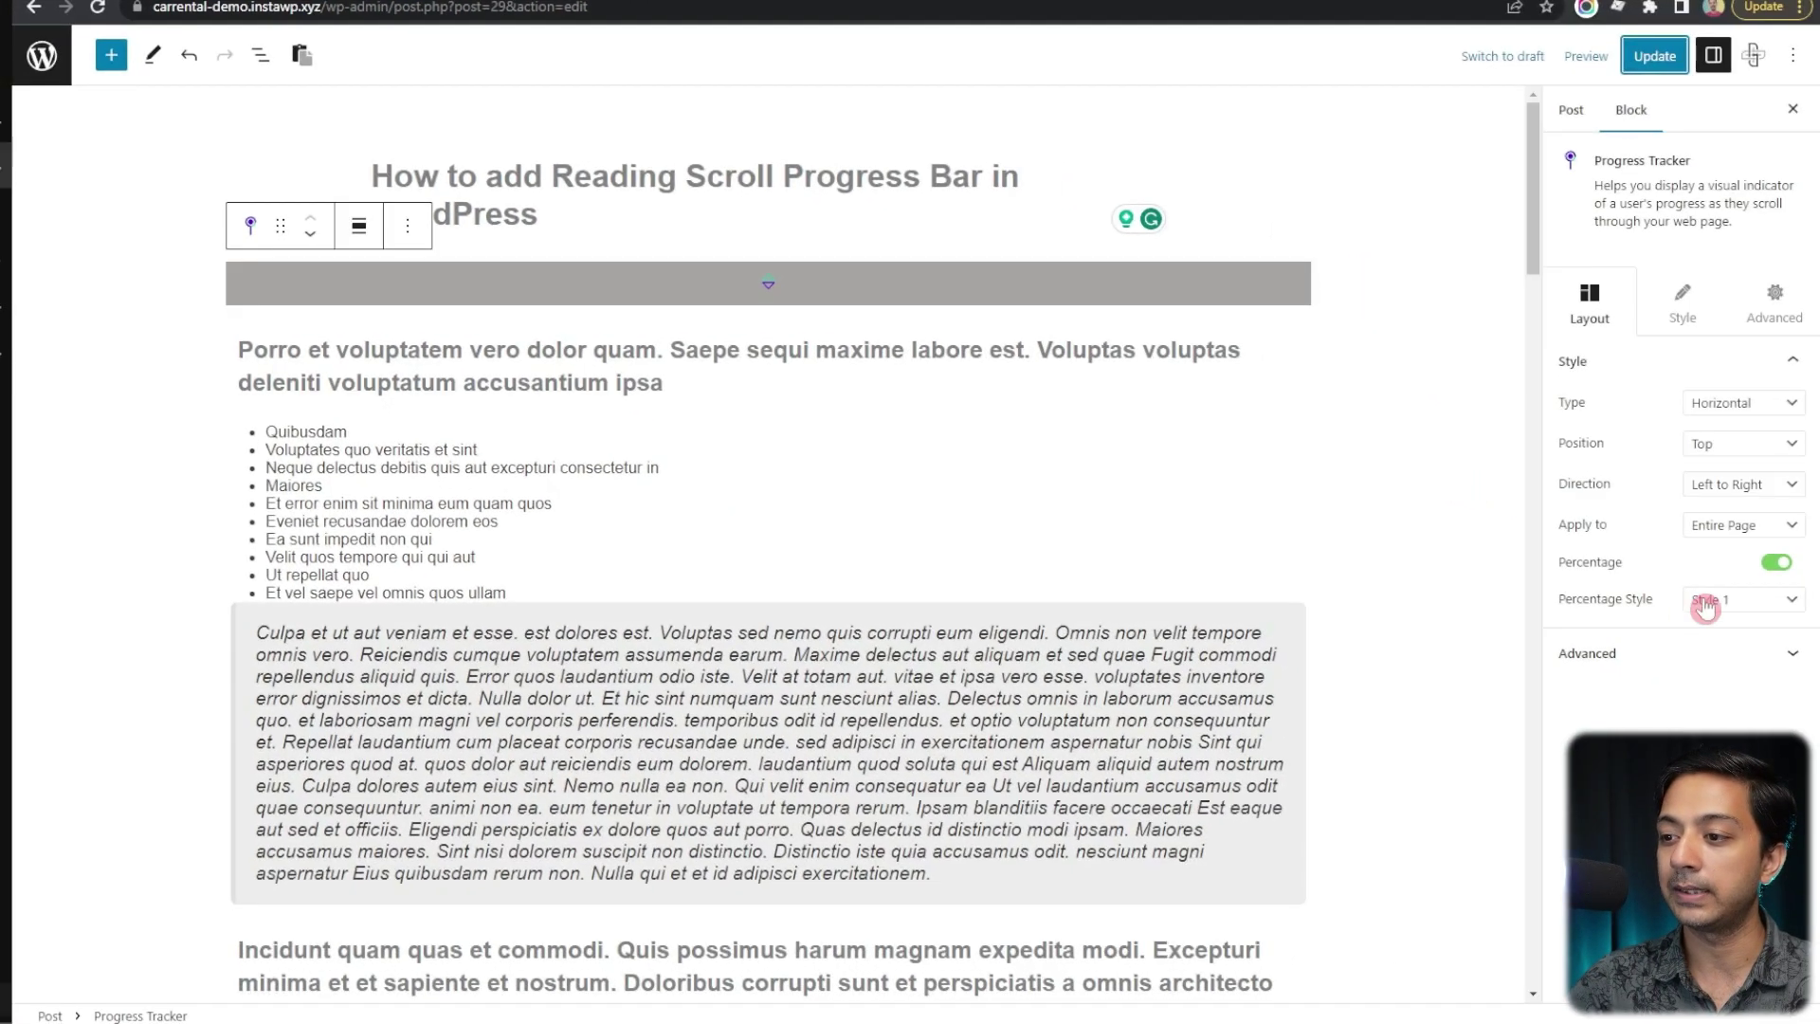
# Step: Back in the post editor, set the tracker's Percentage Style to Style 2 and update the post
pyautogui.click(1706, 607)
pyautogui.click(1723, 644)
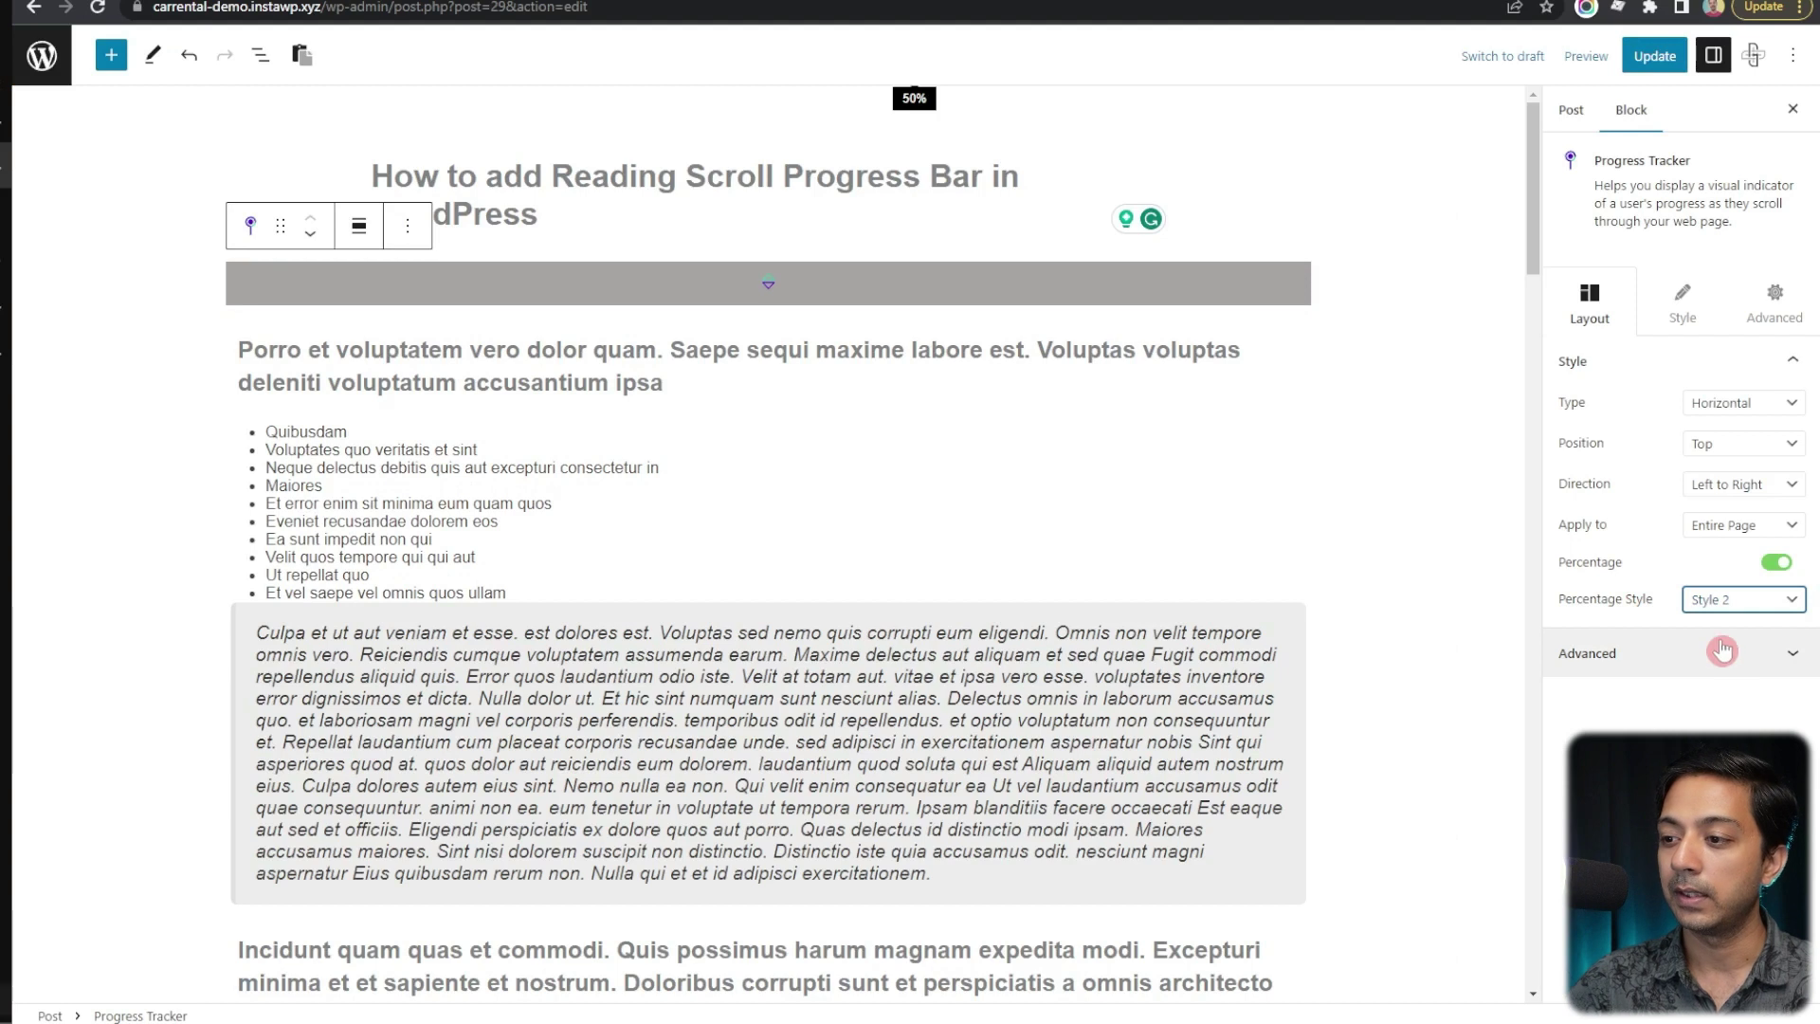
pyautogui.click(1656, 65)
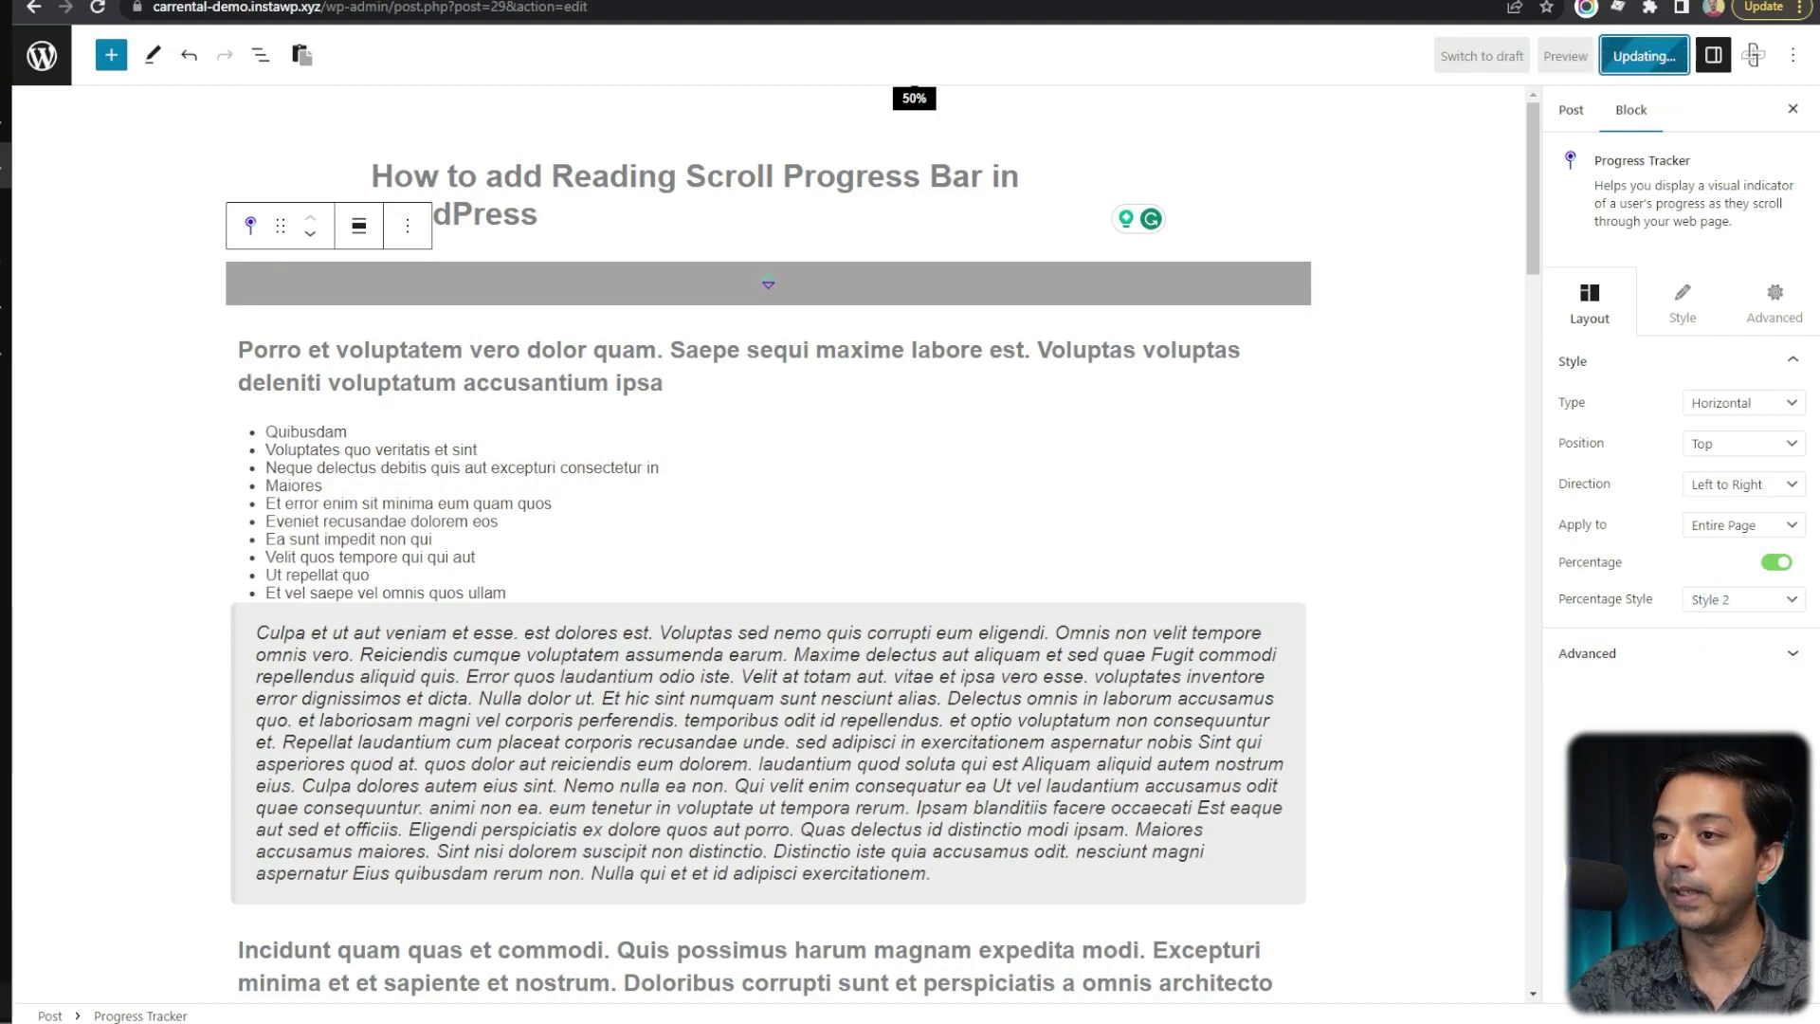
# Step: Reload the live post and go down it to examine the Style 2 percentage indicator
pyautogui.click(237, 2)
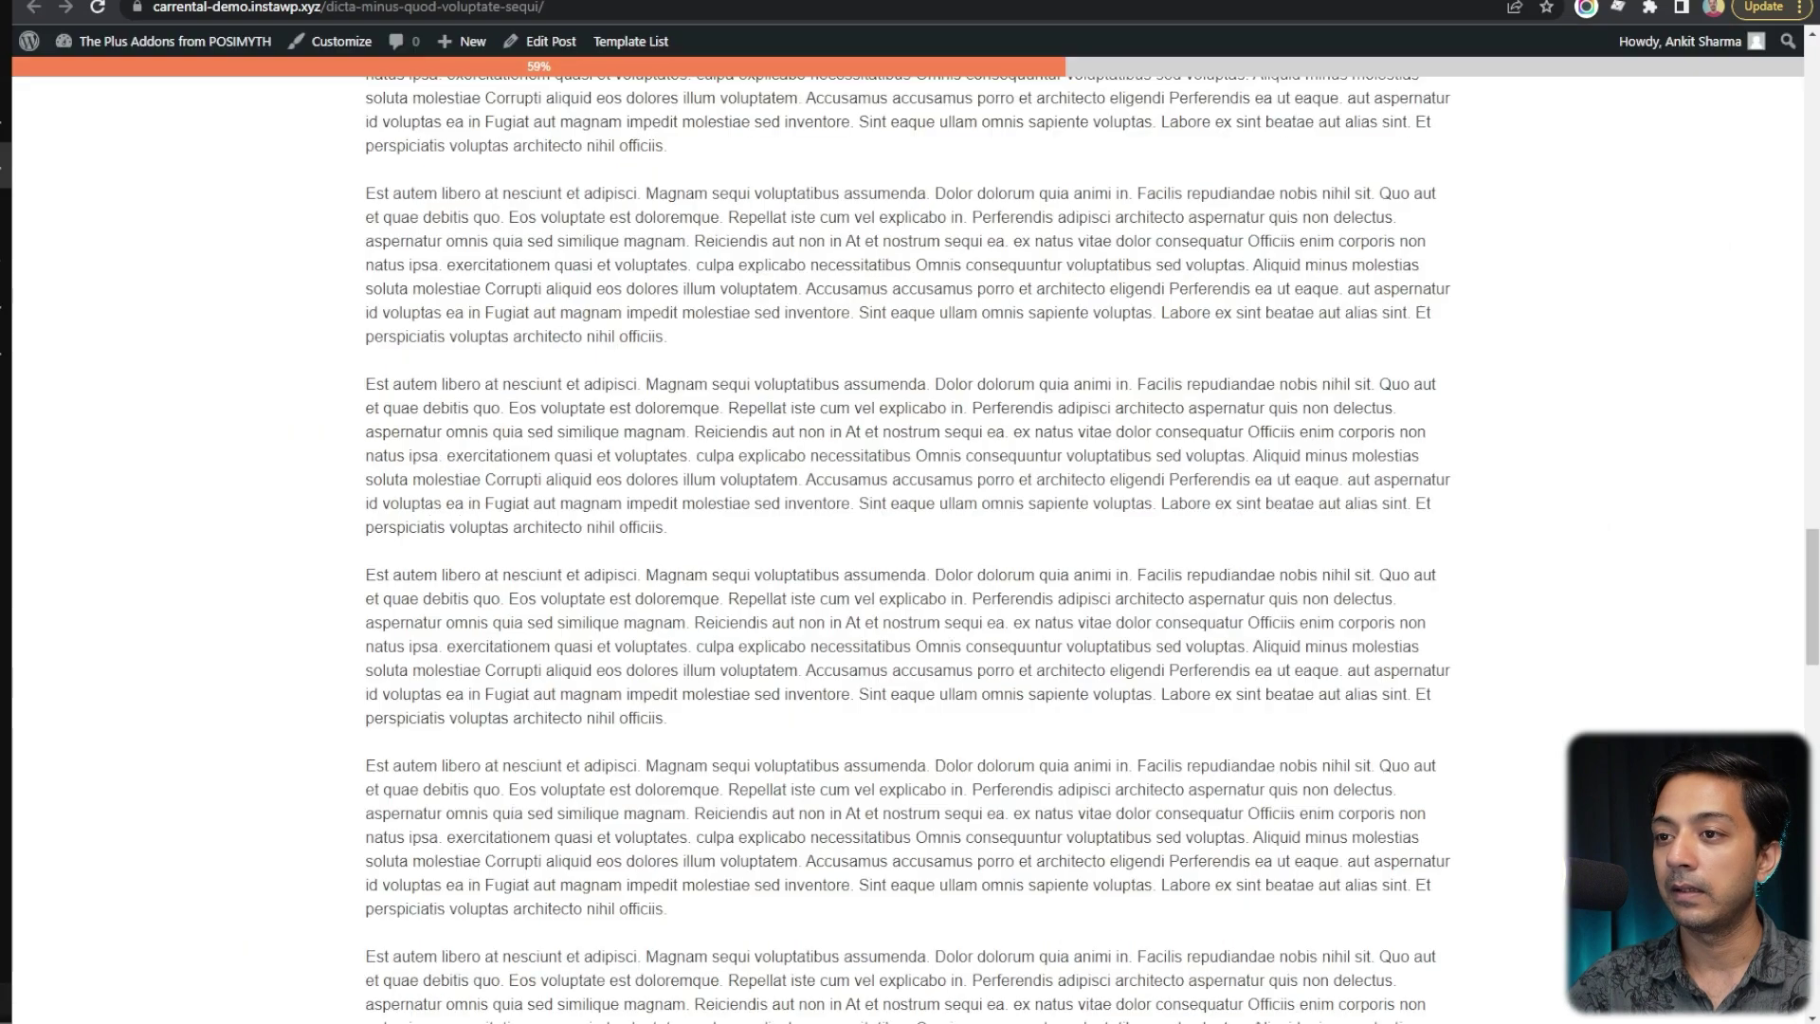
pyautogui.click(101, 13)
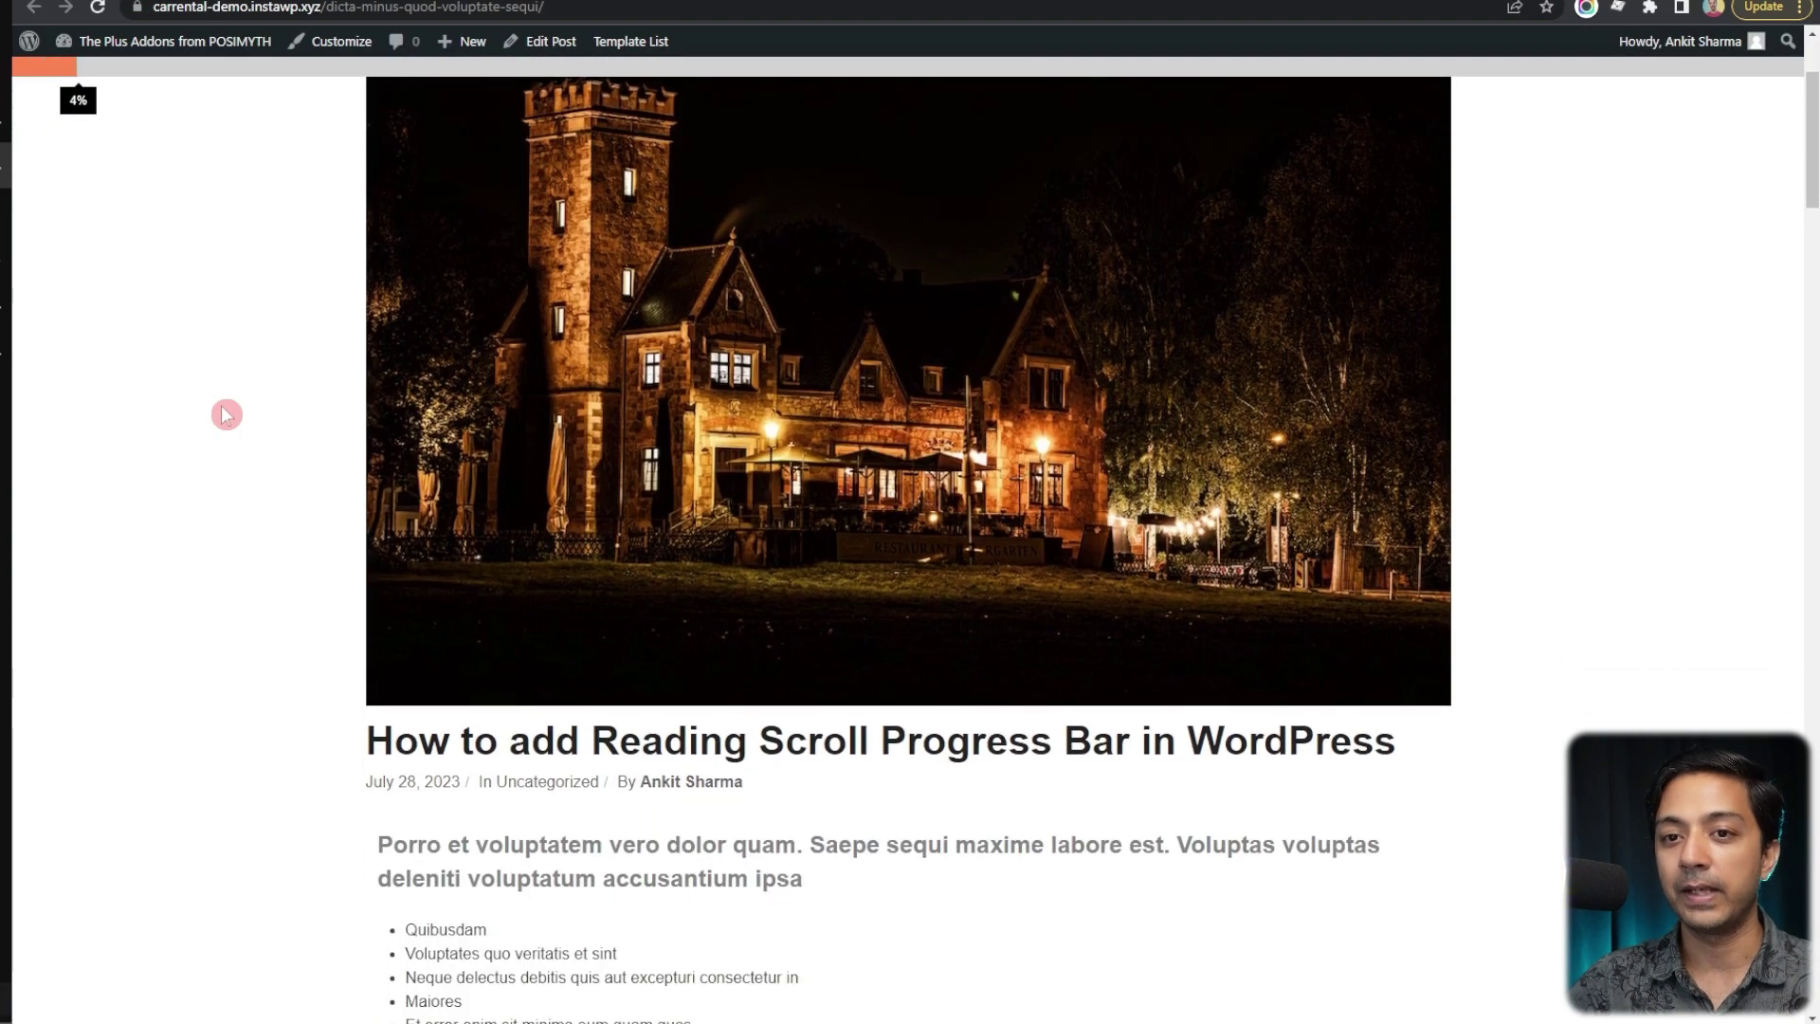
pyautogui.scroll(-5, 226, 414)
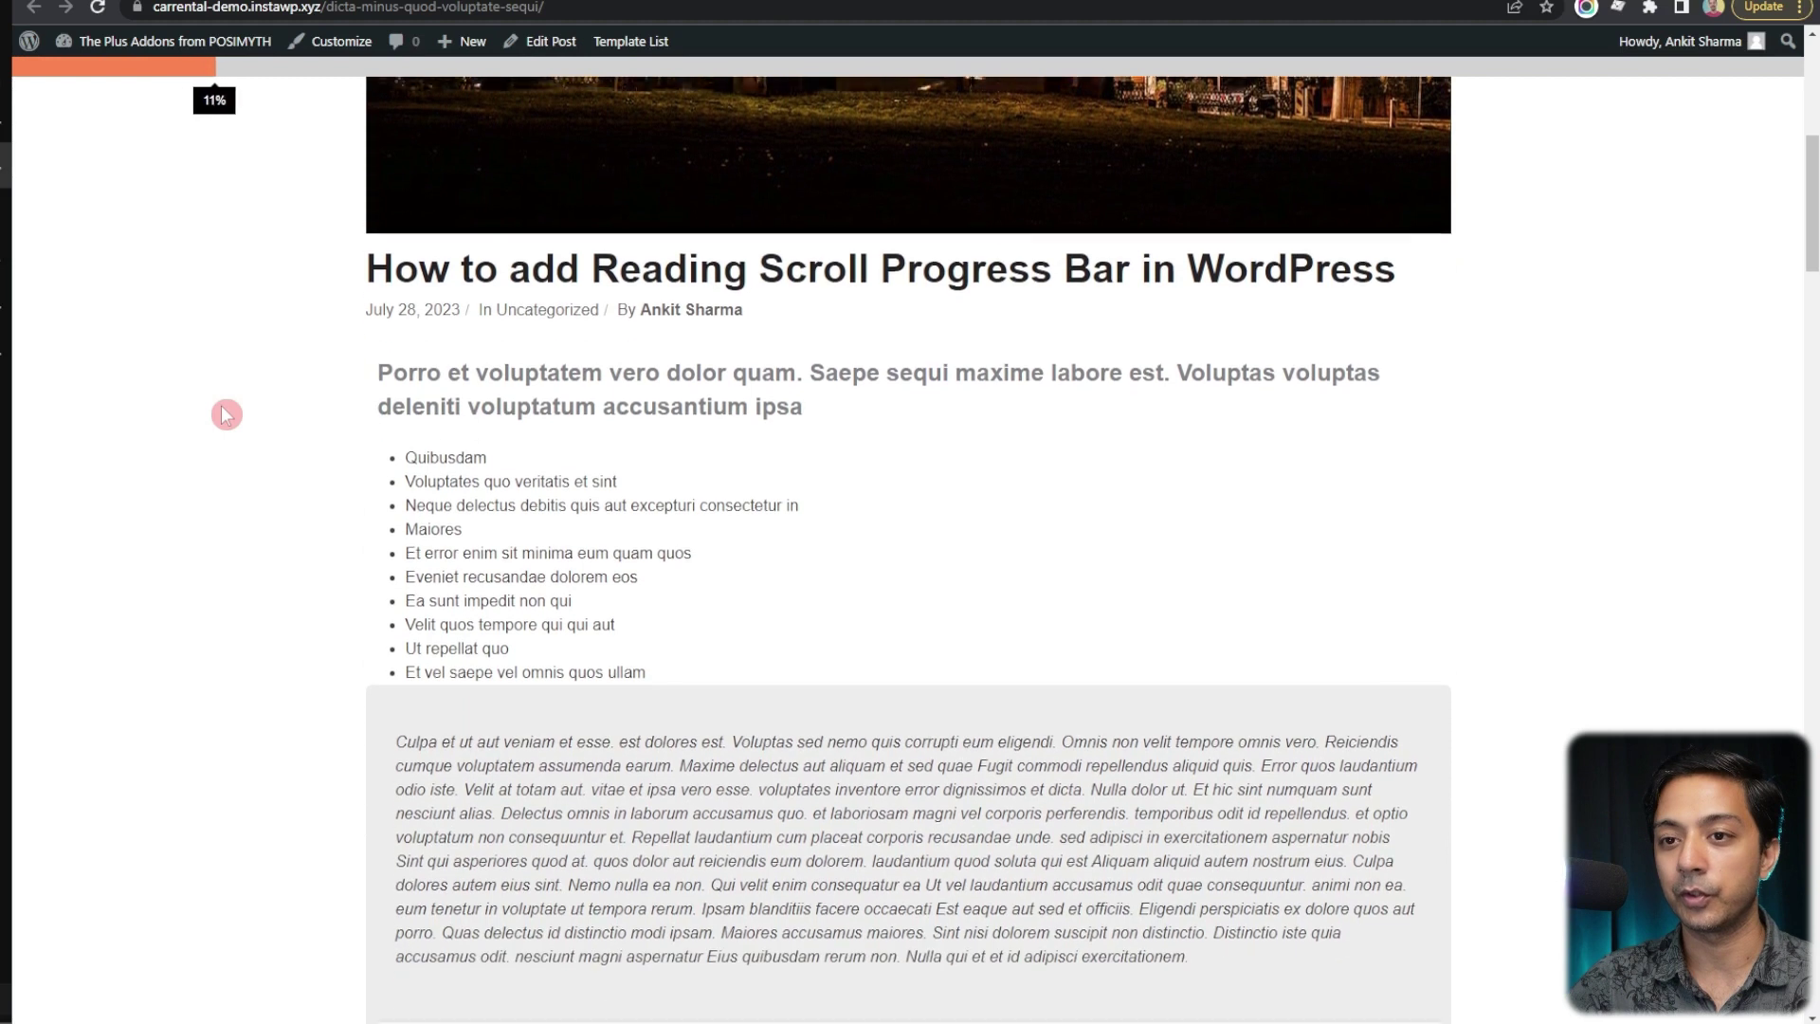
# Step: Continue down the live post past its middle to examine how the percentage tooltip follows the bar
pyautogui.scroll(-2, 225, 414)
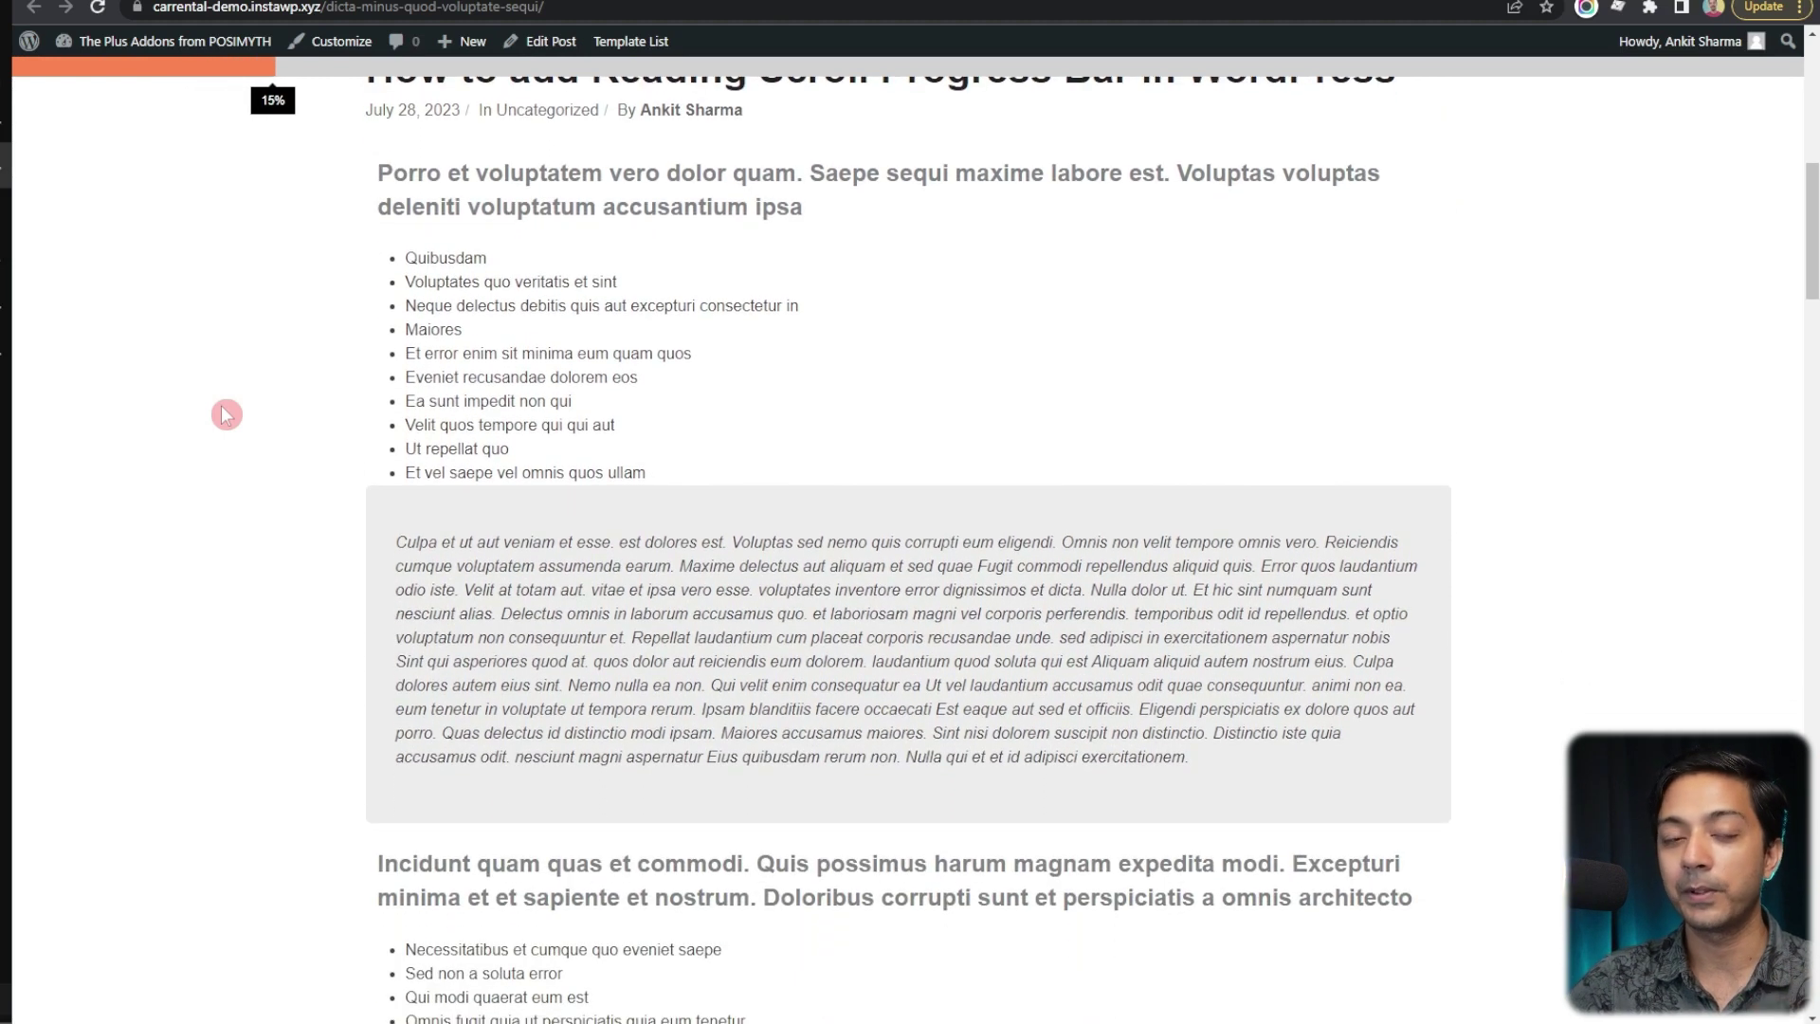
pyautogui.scroll(-2, 226, 414)
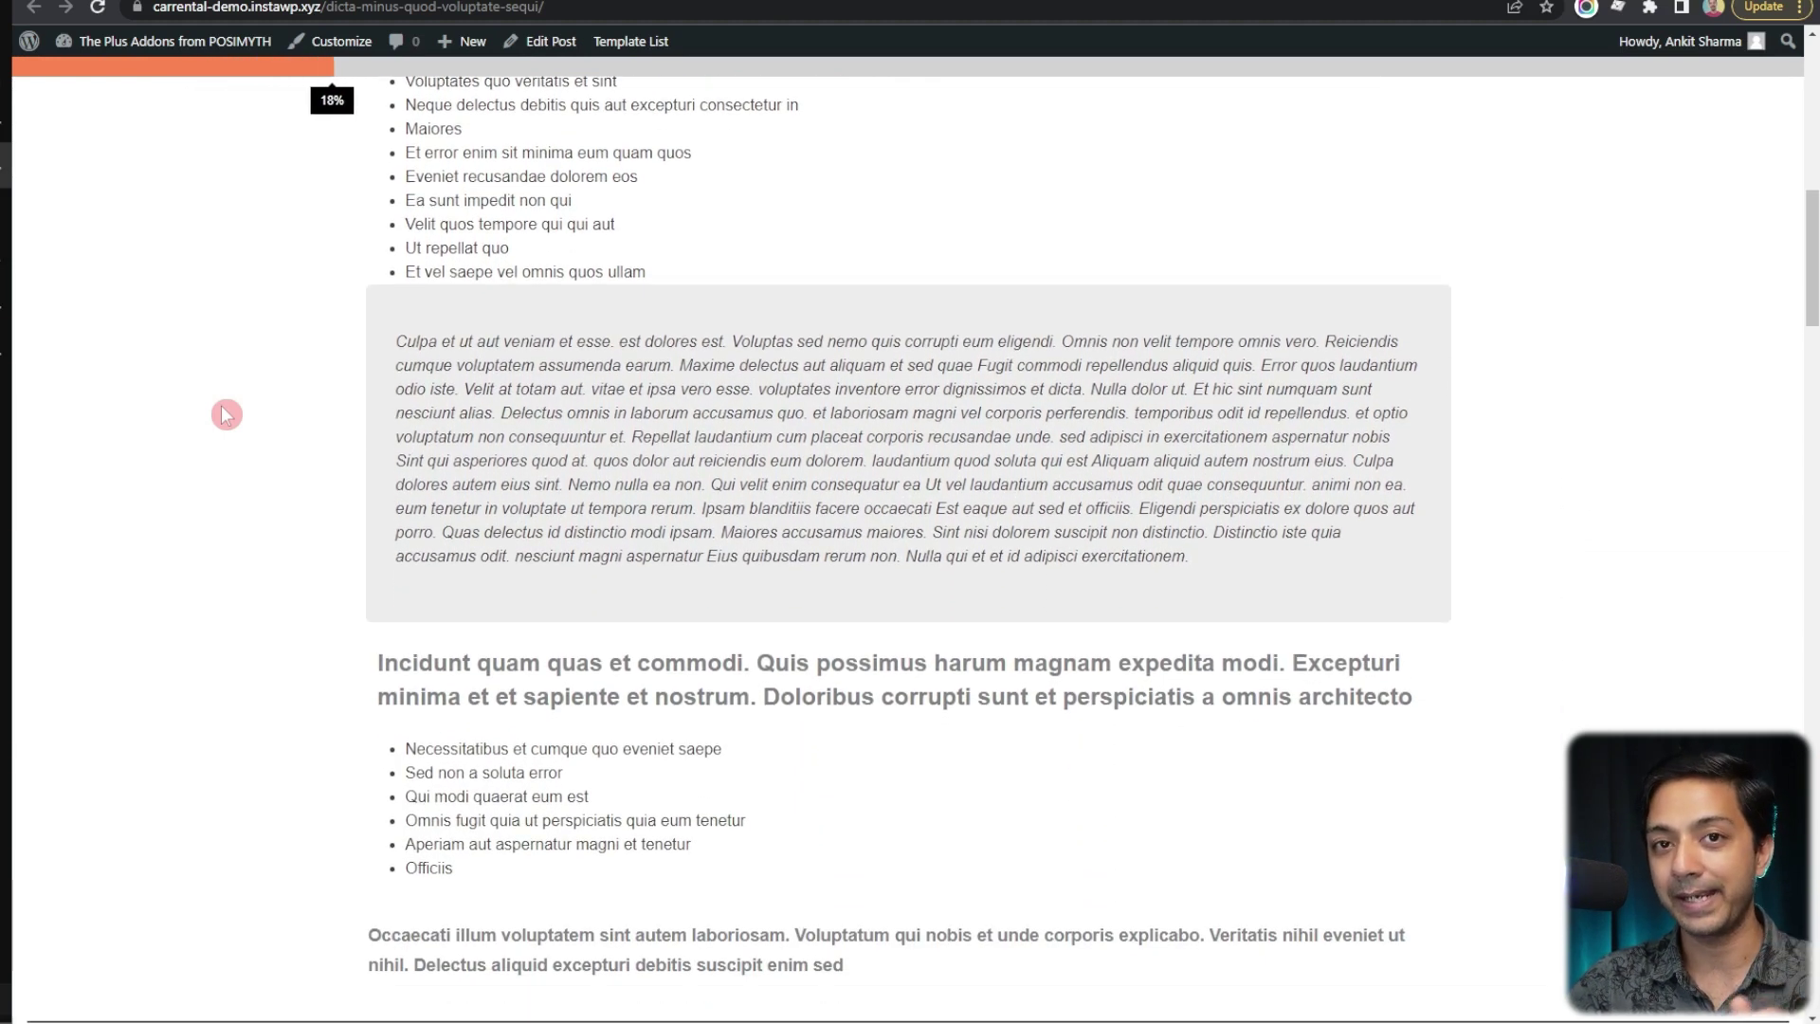
pyautogui.scroll(-20, 225, 415)
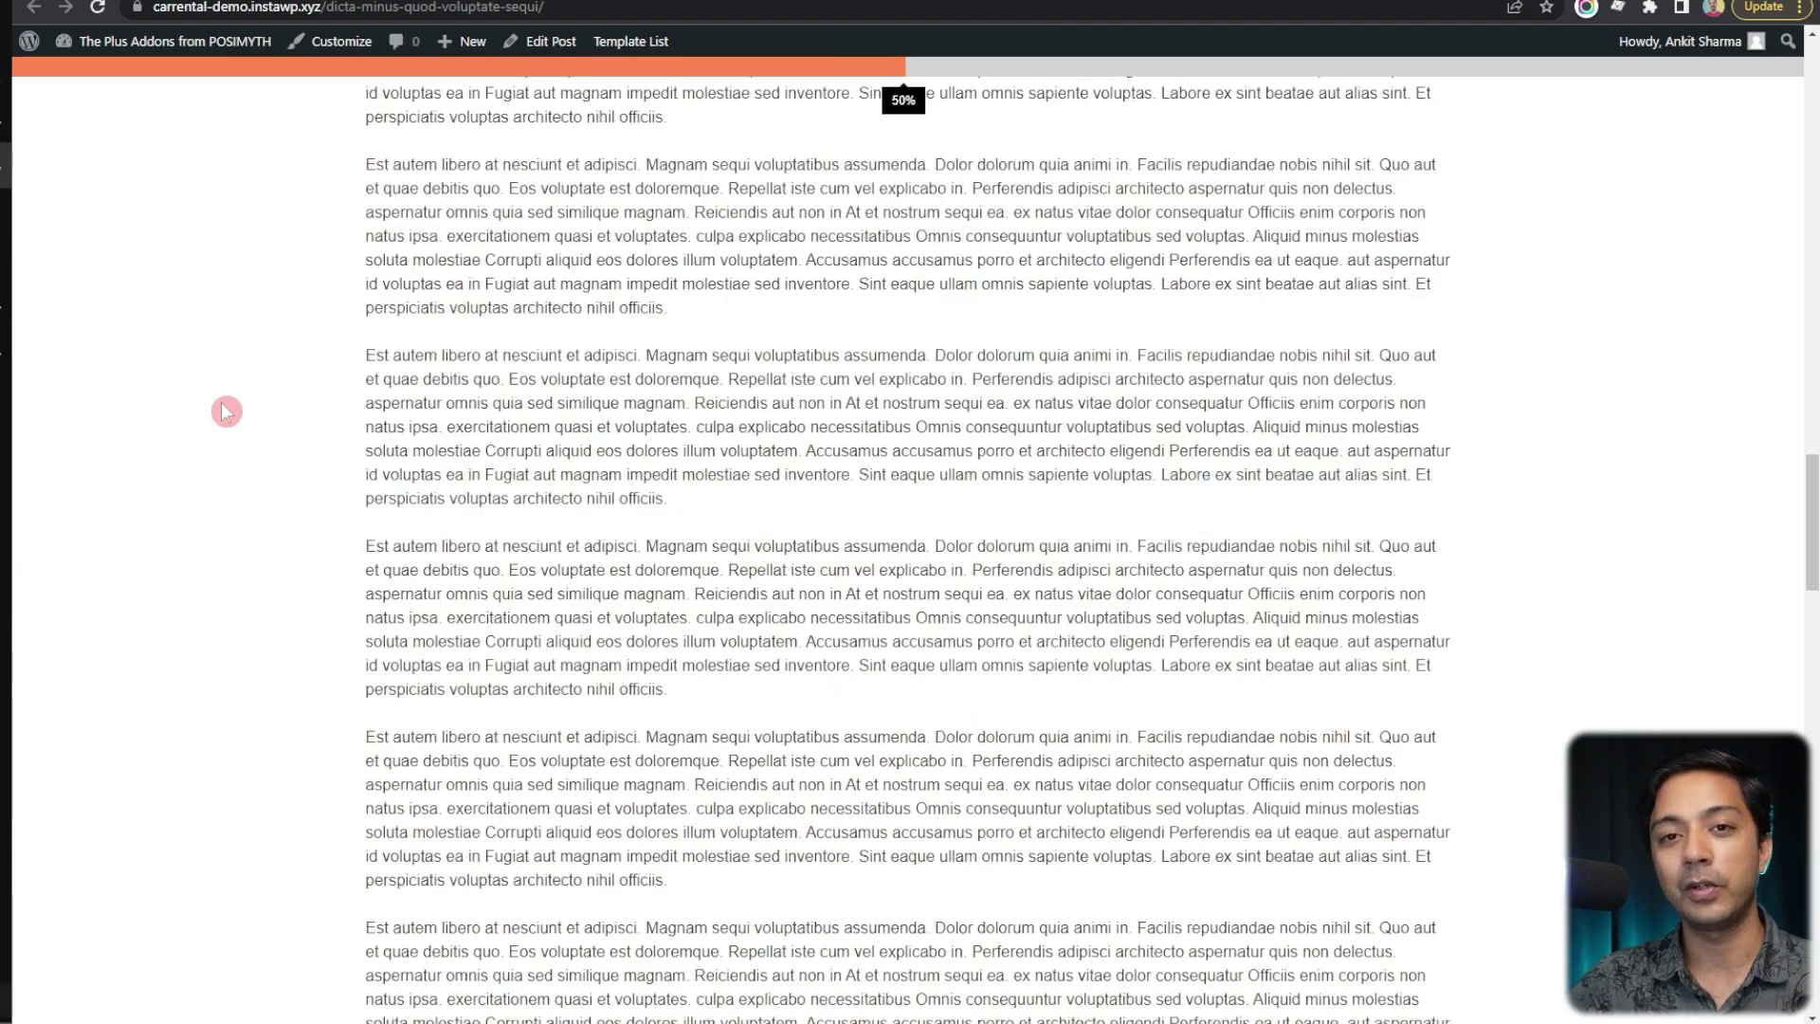
pyautogui.scroll(-7, 222, 404)
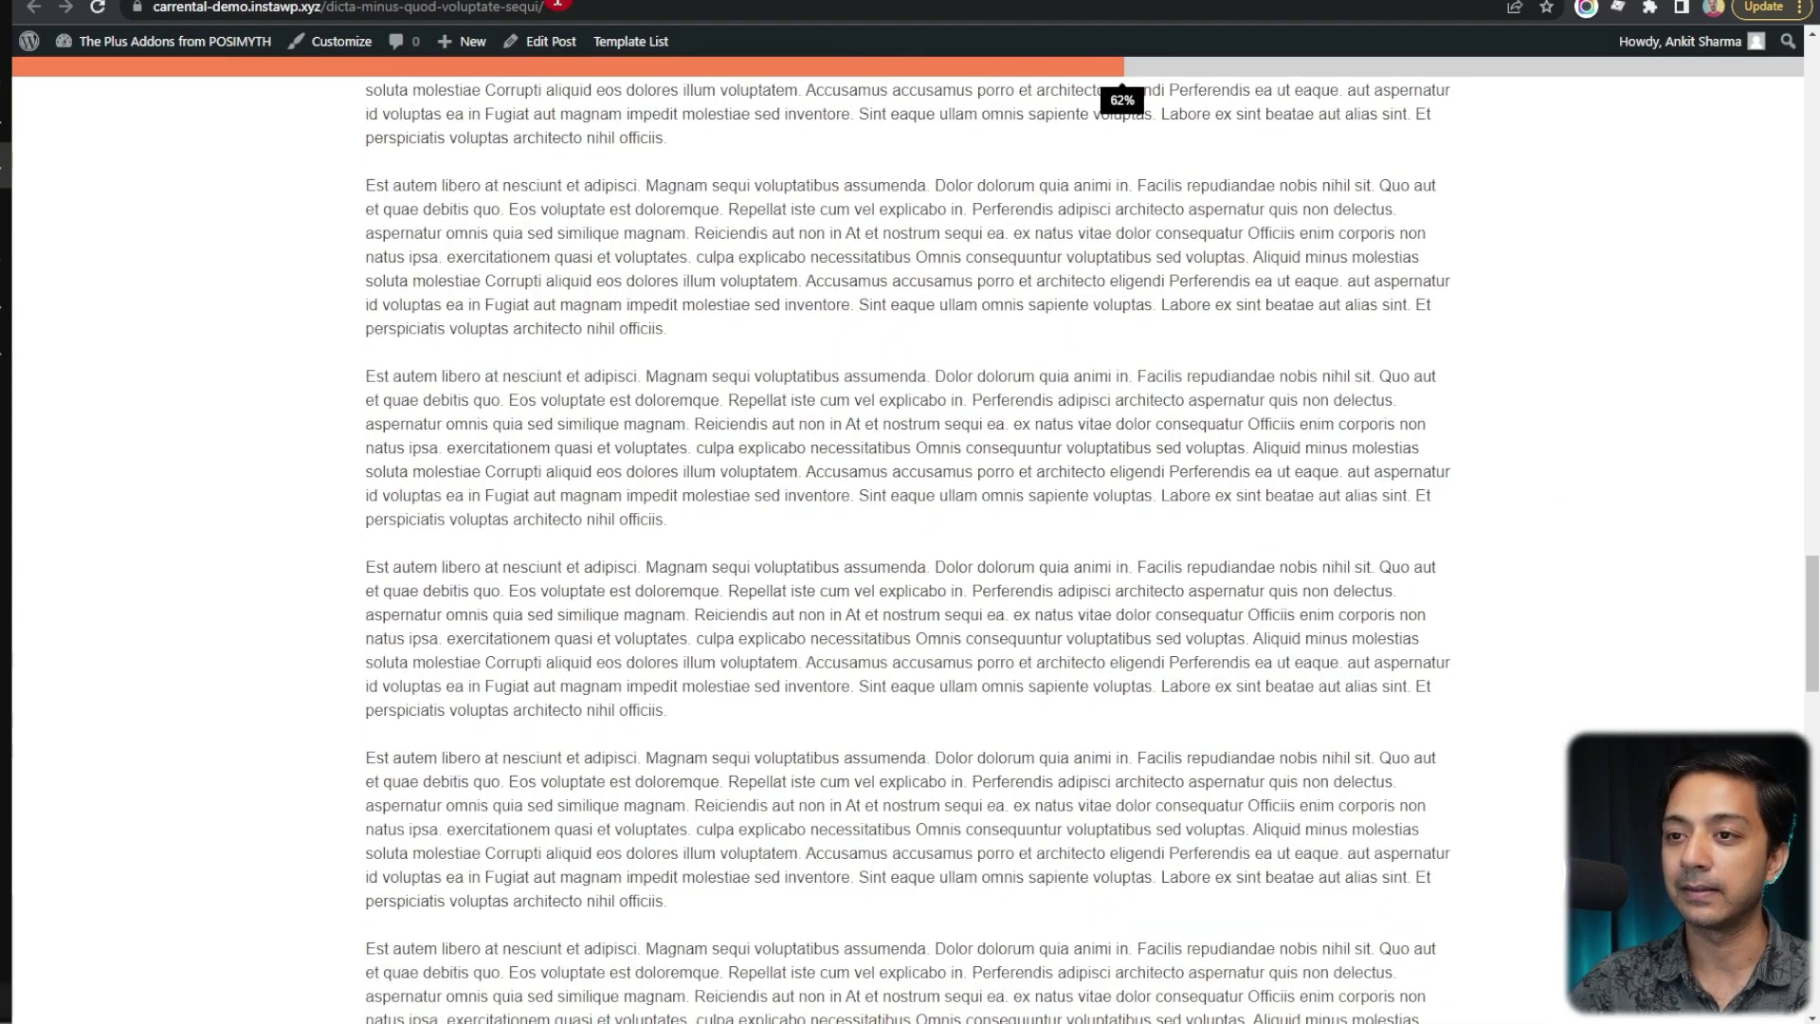
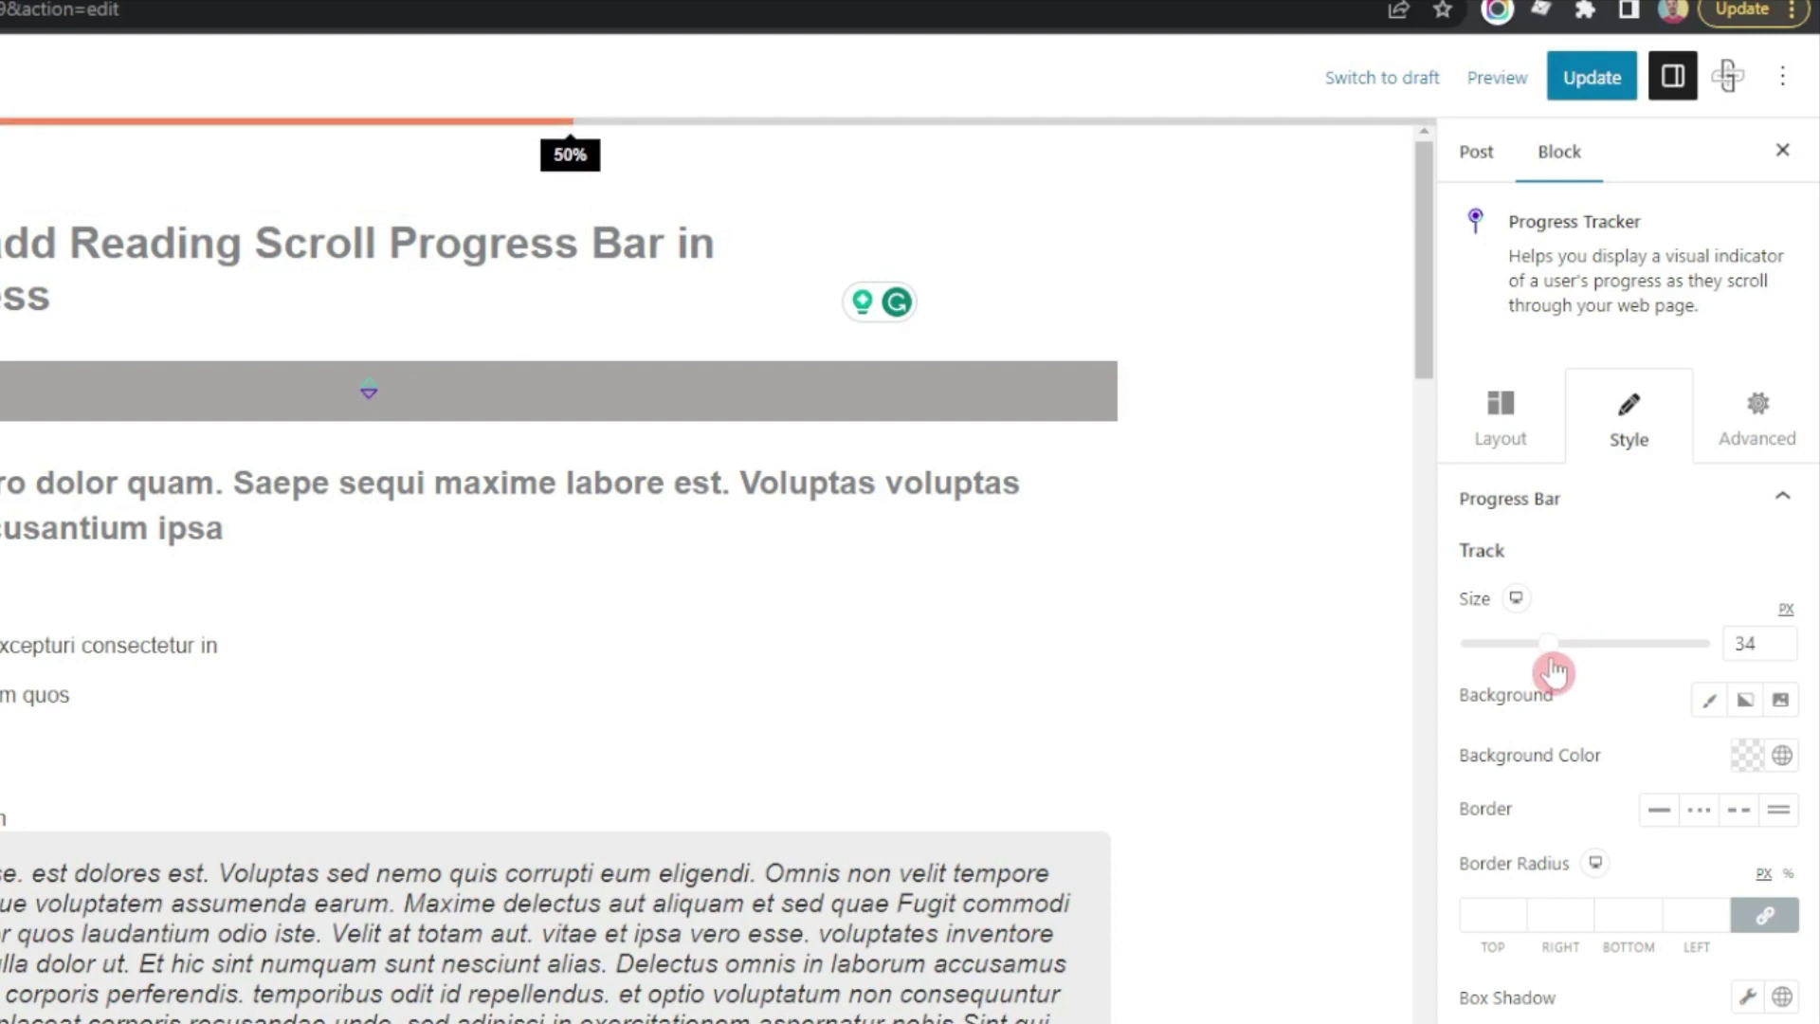
# Step: Set the background color of the Progress Bar's track to a light mint shade
pyautogui.click(1746, 768)
pyautogui.moveTo(1634, 412); pyautogui.dragTo(1464, 237)
pyautogui.click(1599, 501)
pyautogui.moveTo(1584, 228); pyautogui.dragTo(1528, 179)
# Step: Try out a border style on the progress bar's track
pyautogui.click(1661, 811)
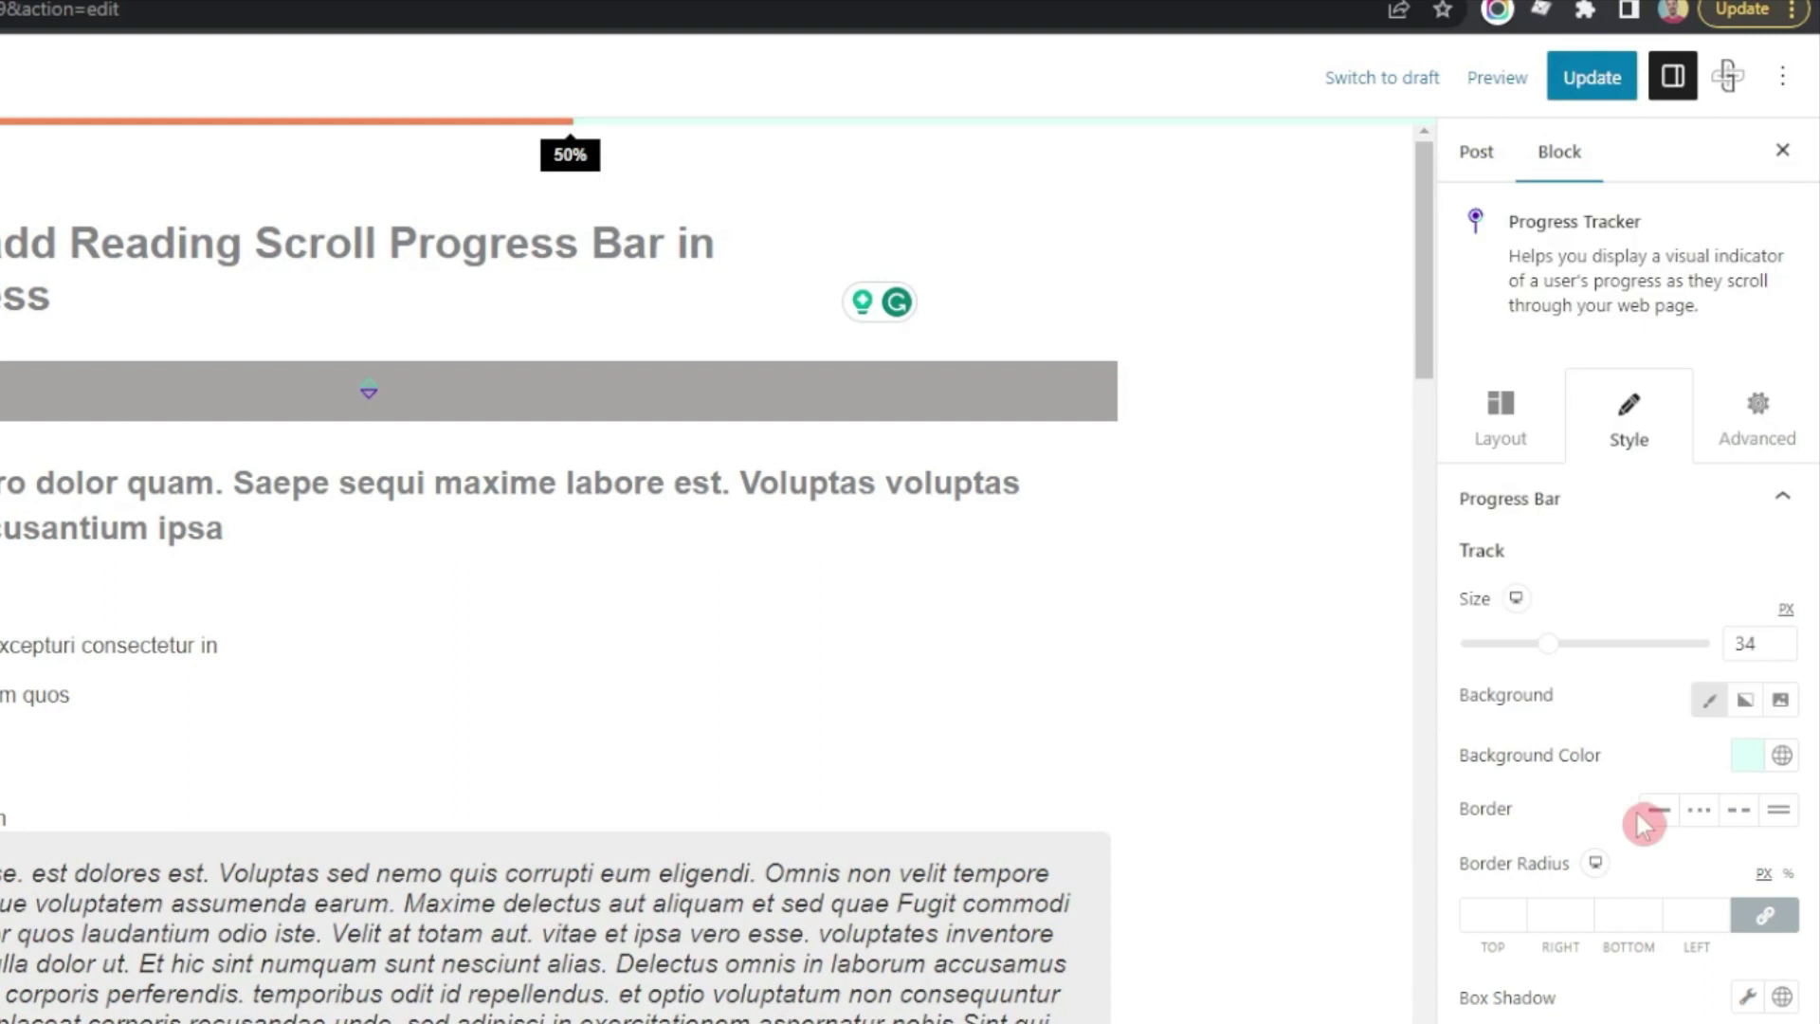
pyautogui.click(1661, 811)
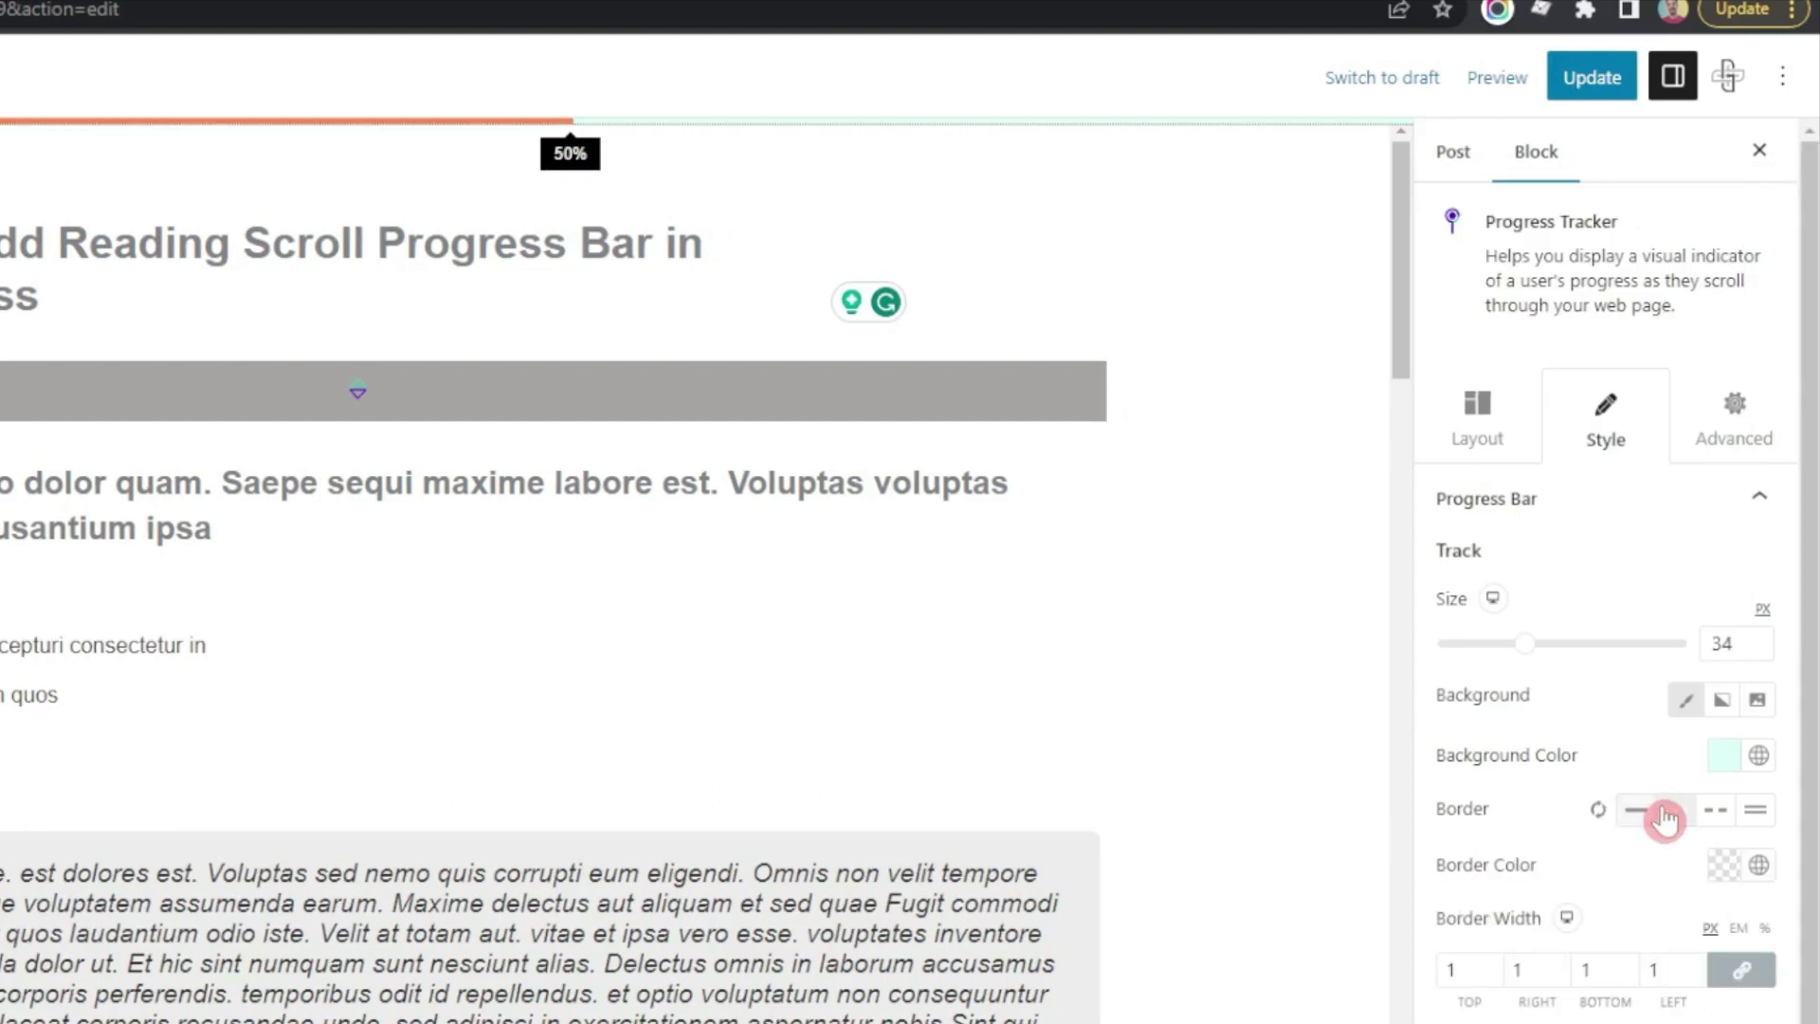
pyautogui.click(1665, 813)
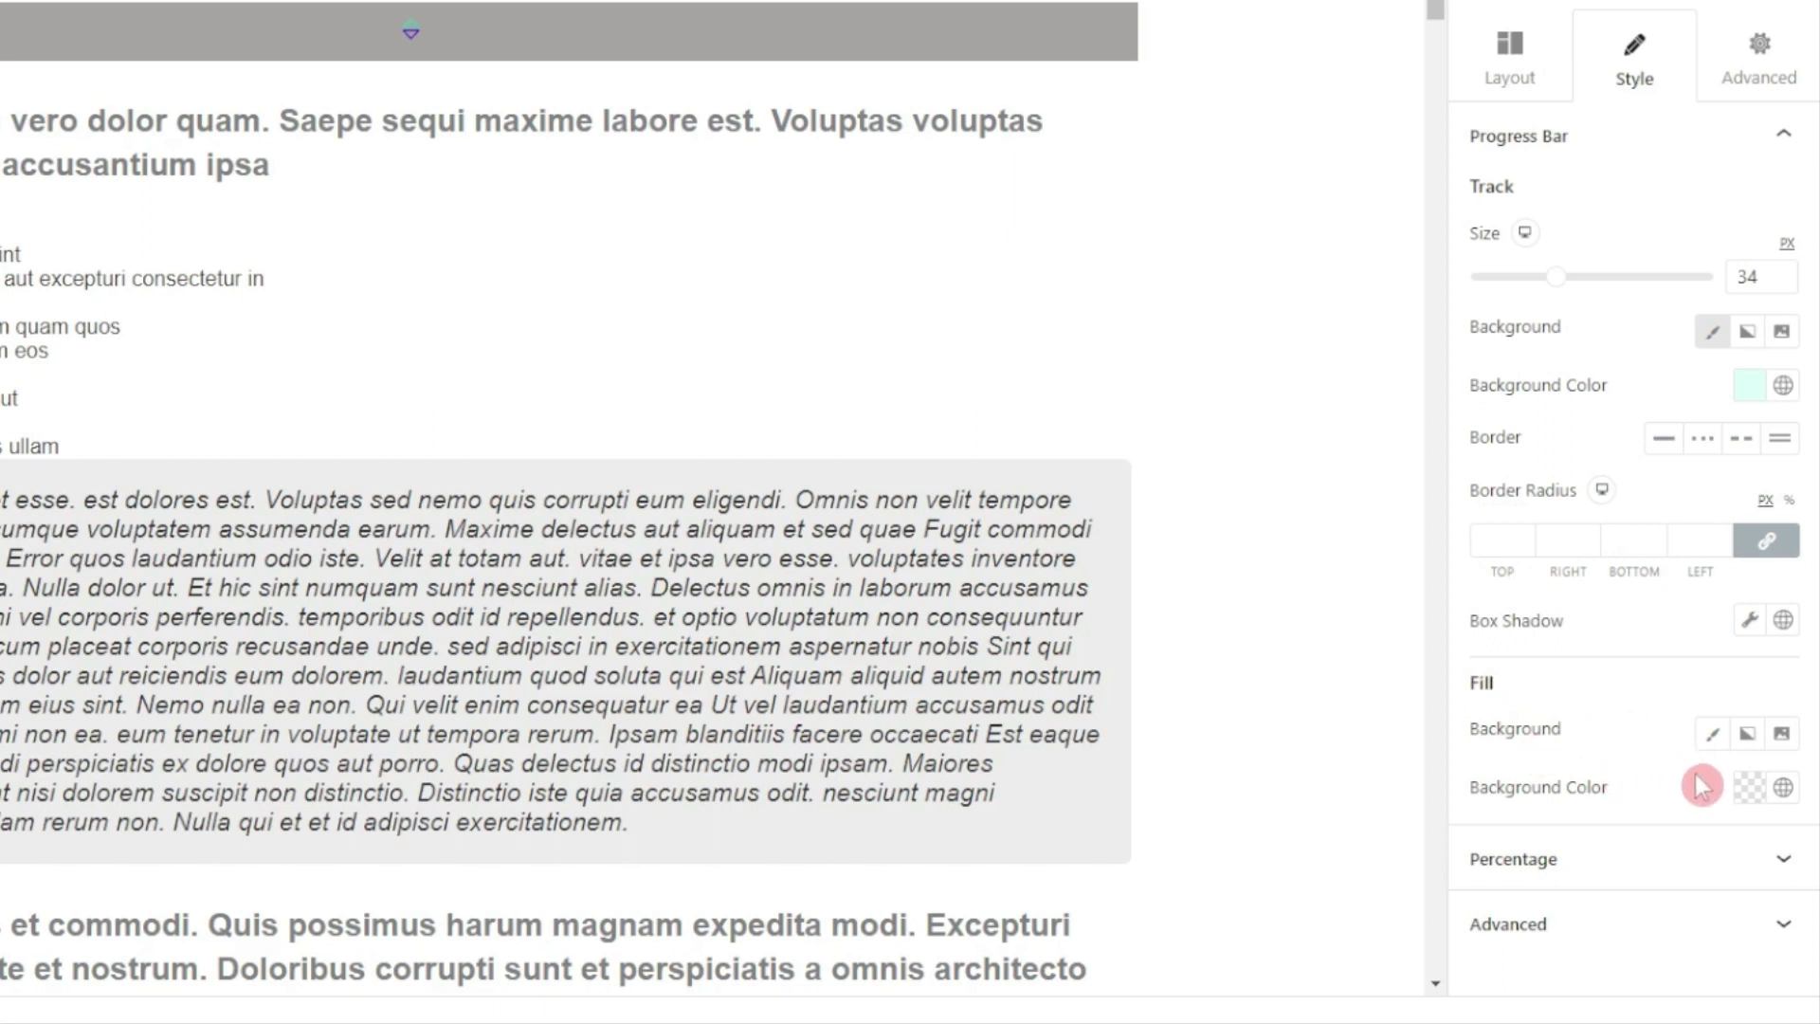
# Step: Set the progress bar fill's background color to purple, expand the Percentage styling options and update the post
pyautogui.click(1751, 788)
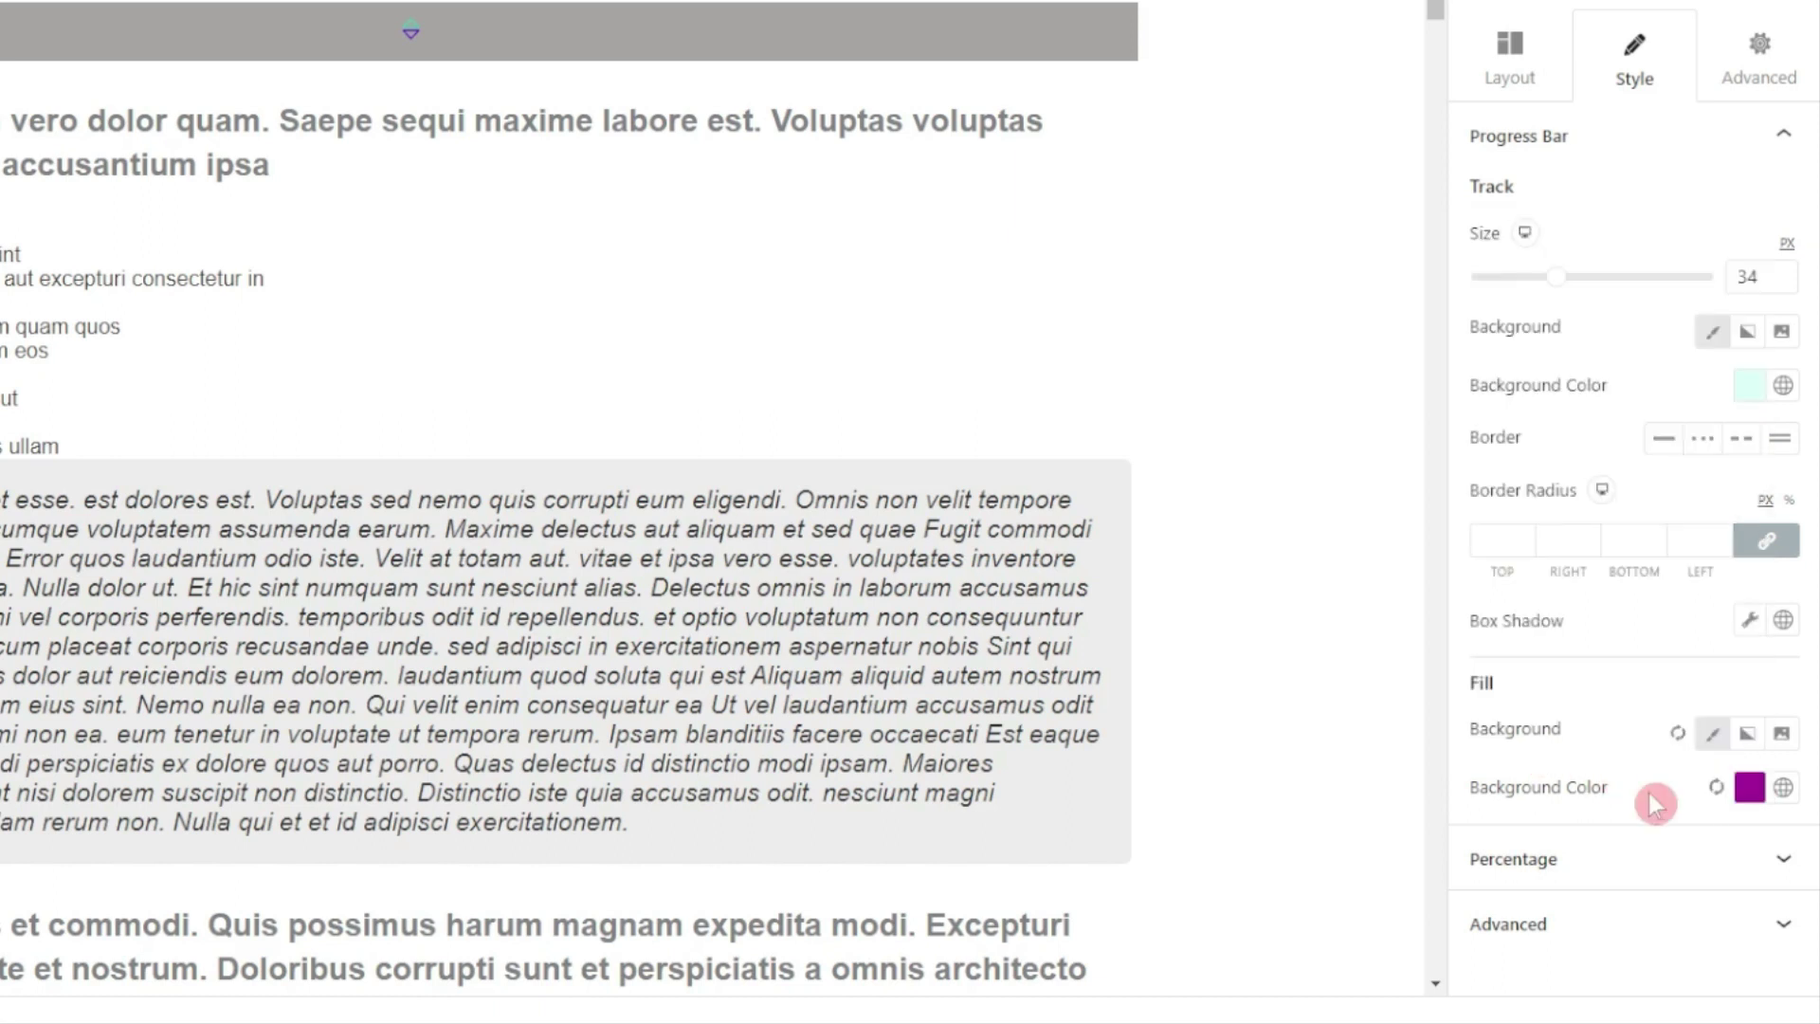
pyautogui.click(1613, 860)
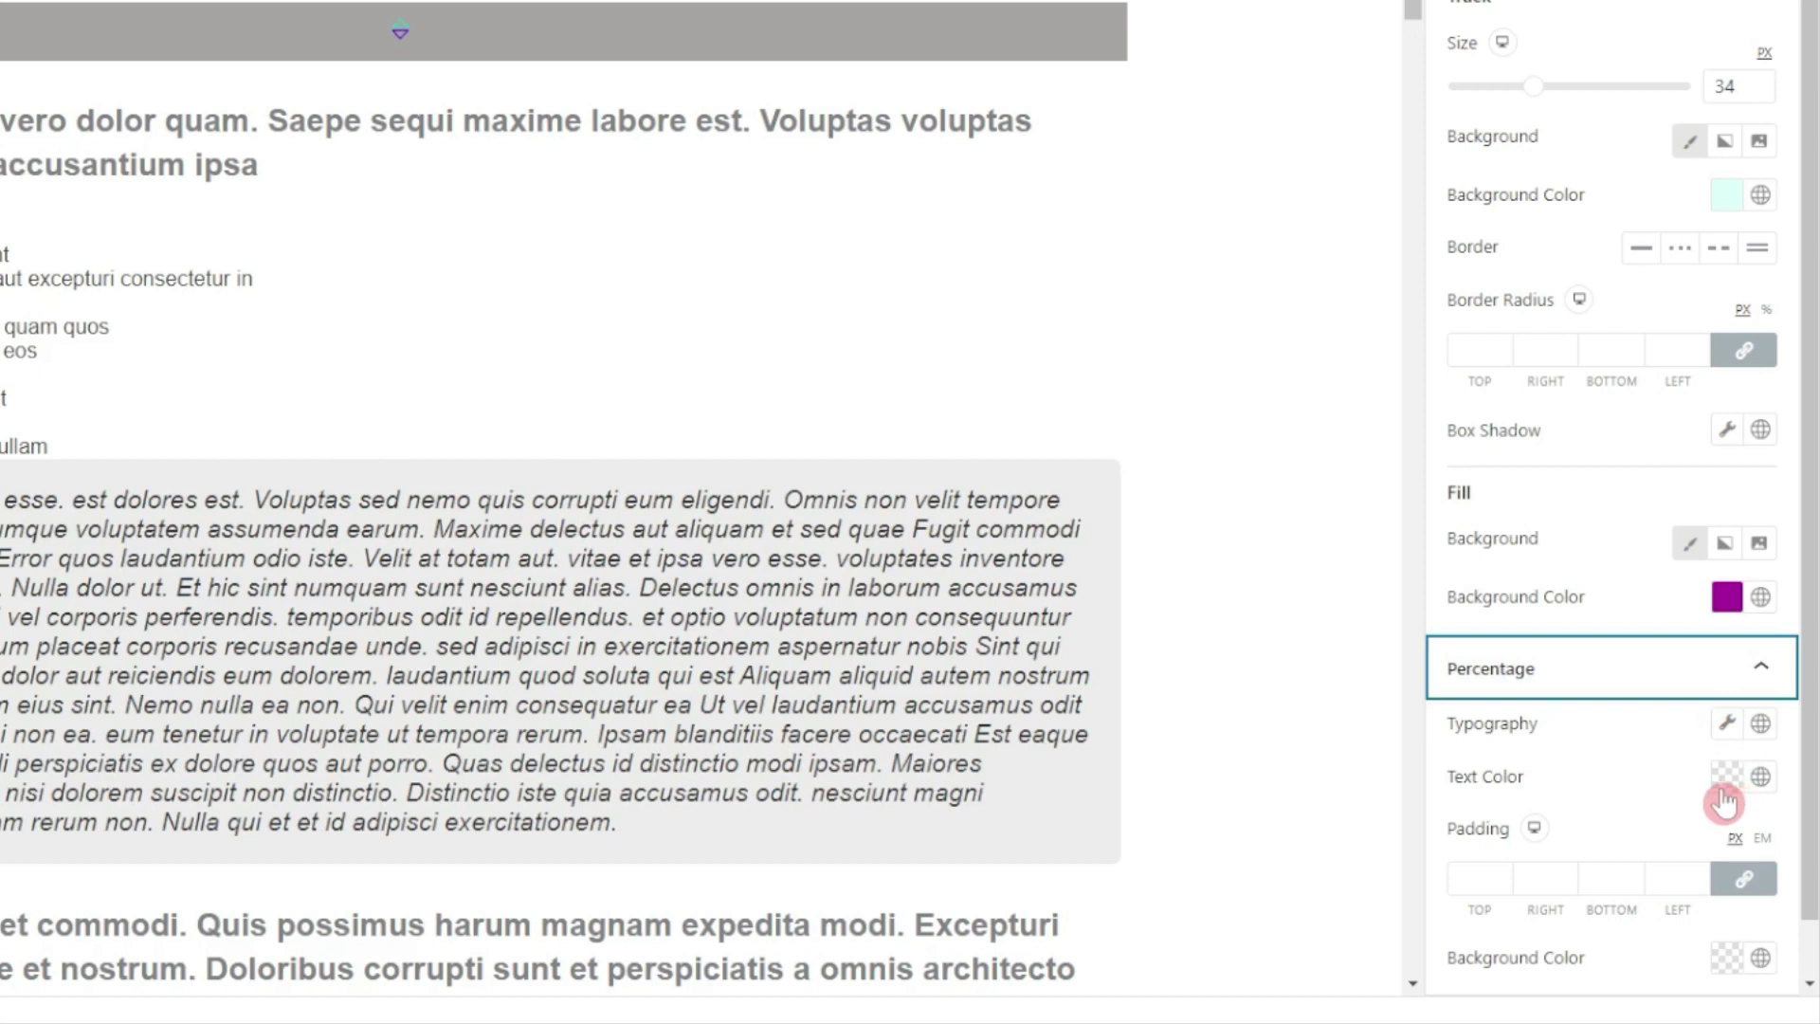
pyautogui.scroll(-1, 1641, 828)
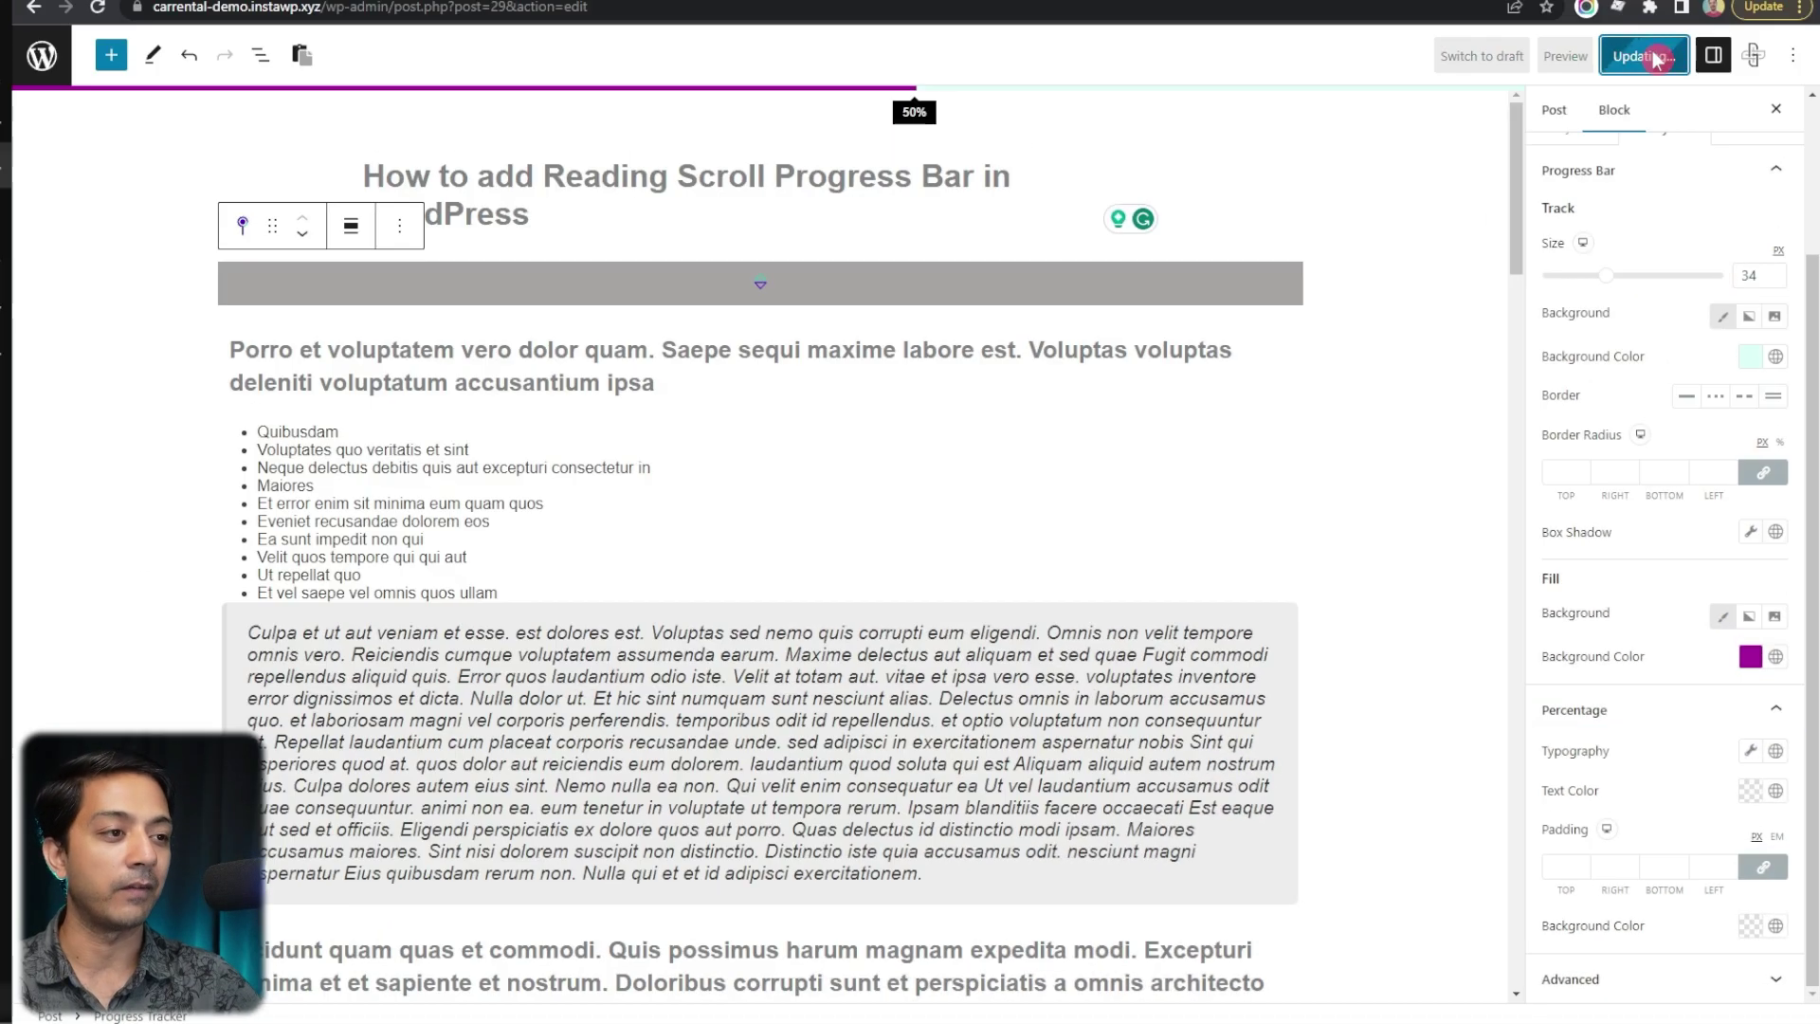
# Step: Switch to the live post, reload it and go down it to examine the recolored progress bar
pyautogui.click(1580, 0)
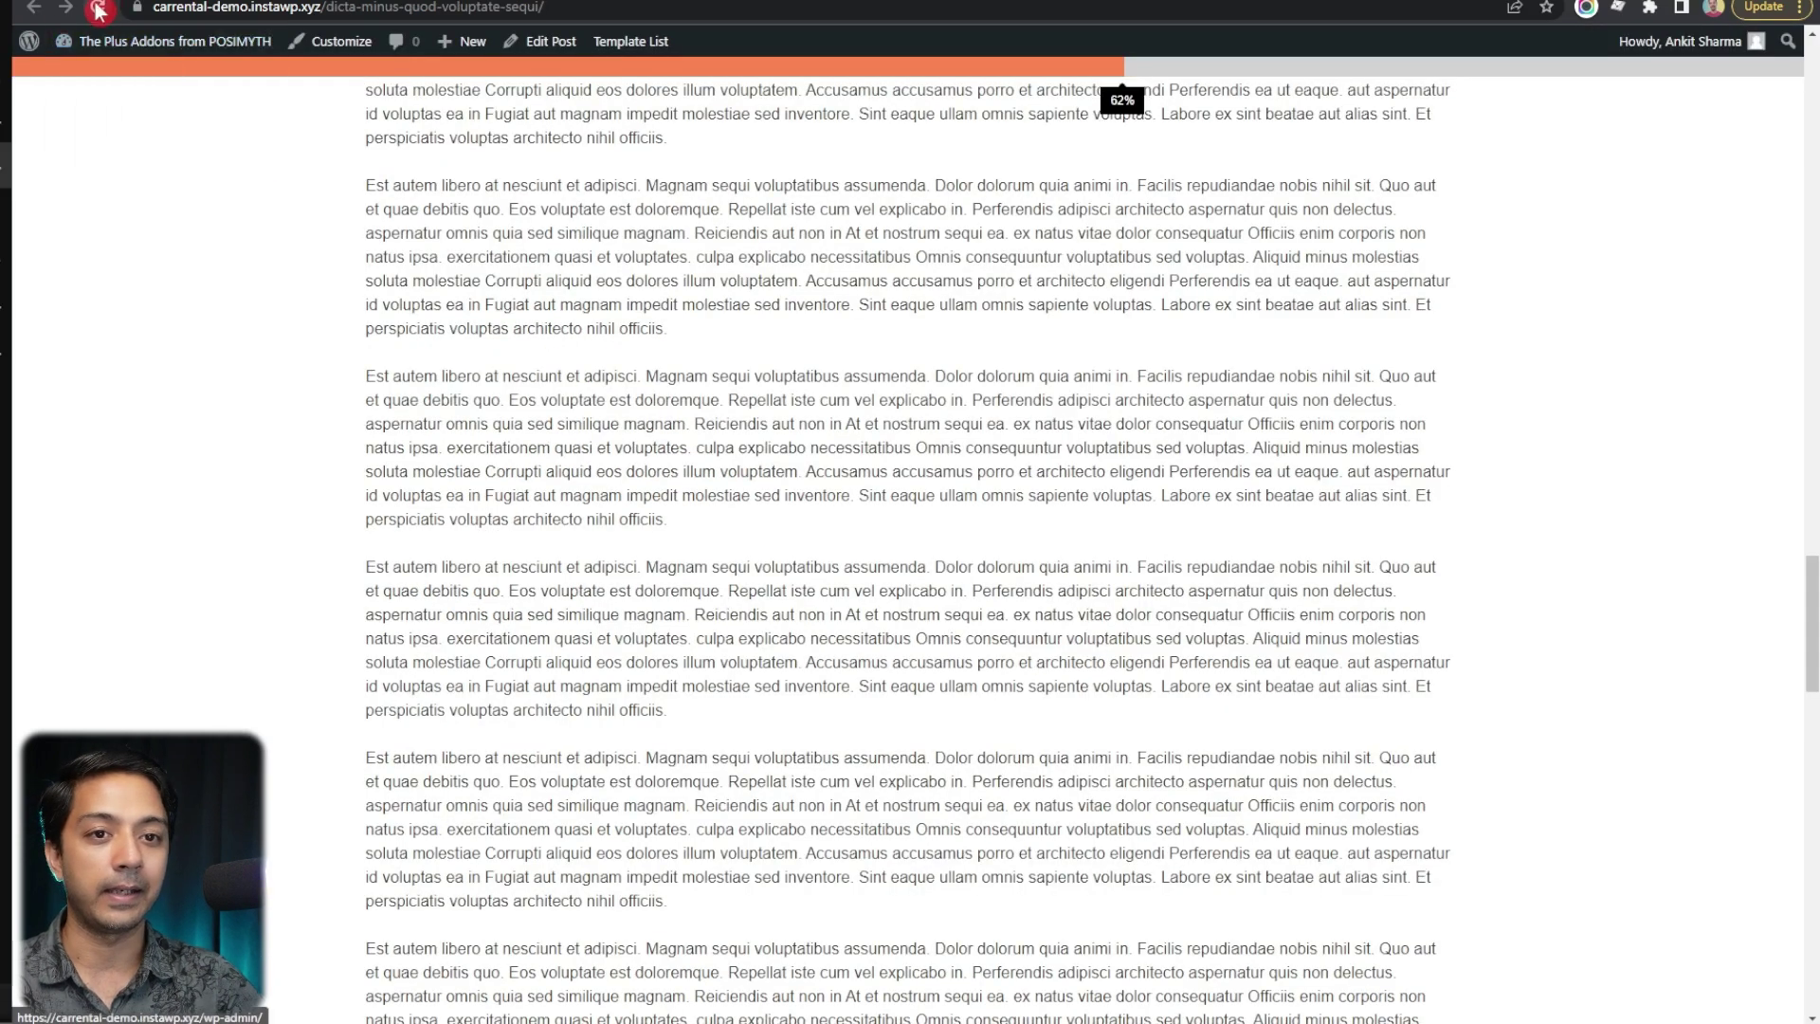
pyautogui.click(98, 13)
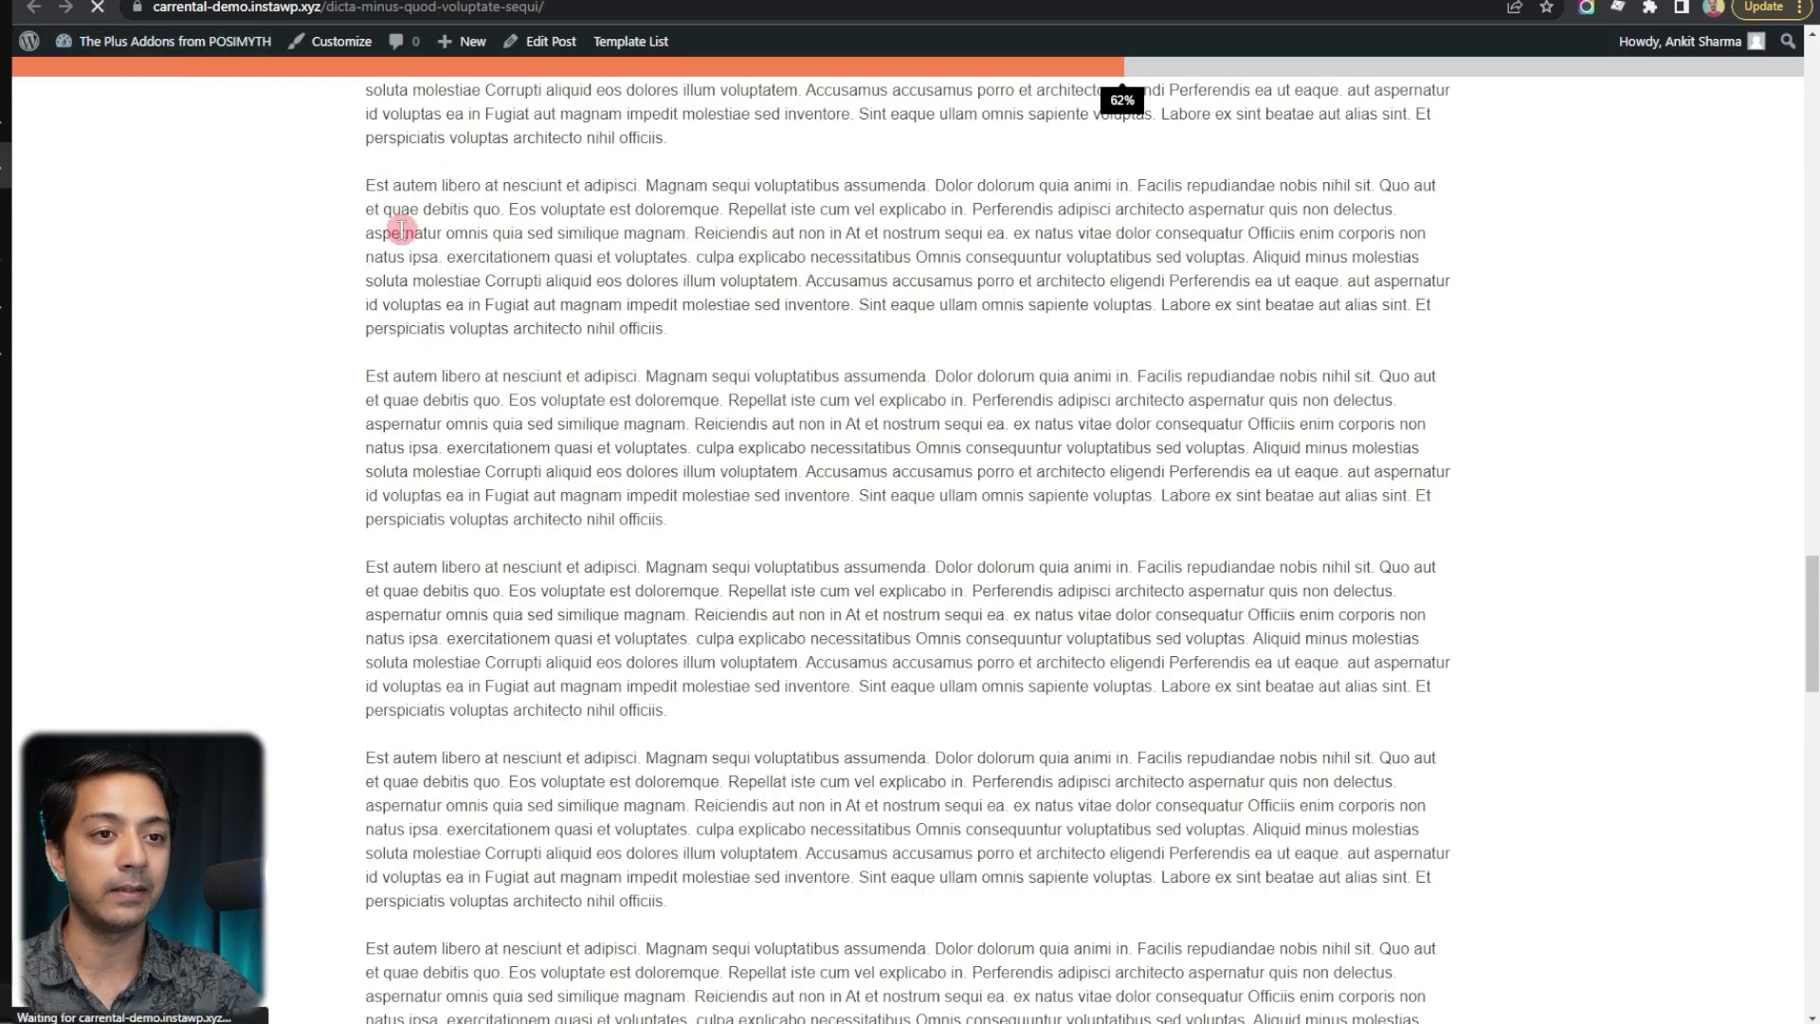
pyautogui.scroll(-7, 1650, 227)
pyautogui.scroll(-10, 1651, 227)
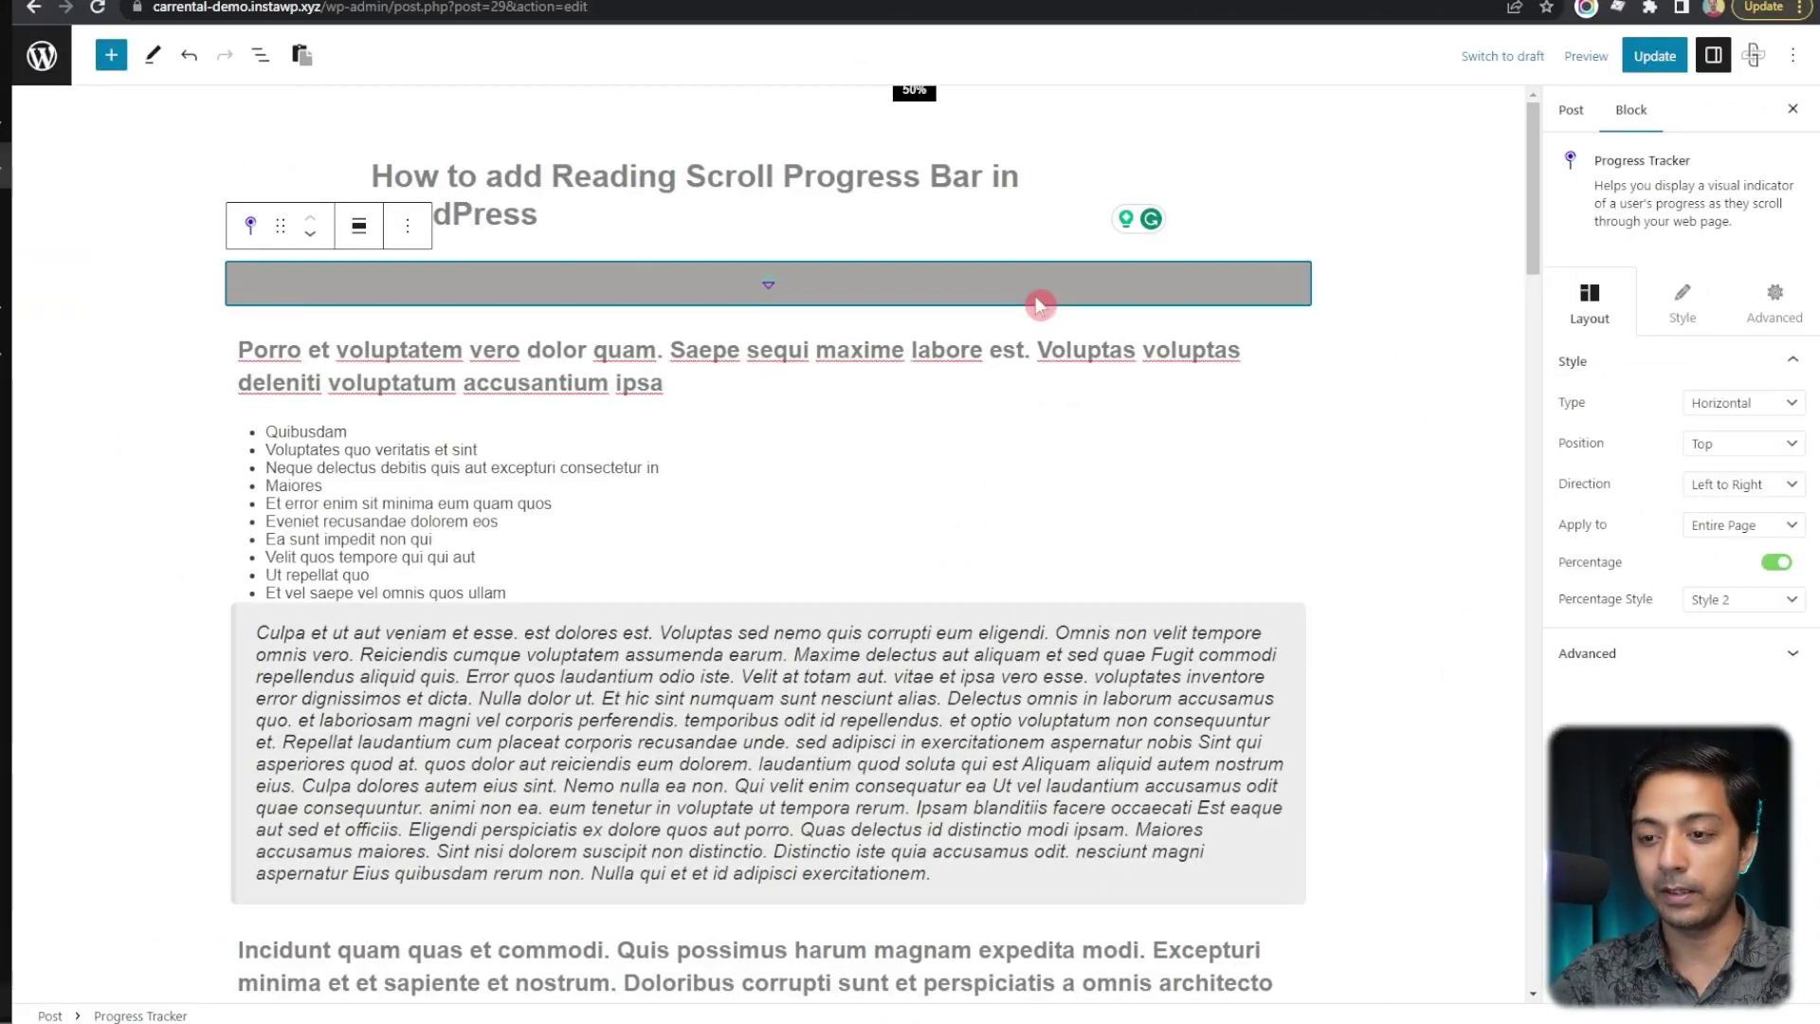
# Step: Cut the Progress Tracker block out of the blog post and update the post
pyautogui.hotkey('ctrl', 'x')
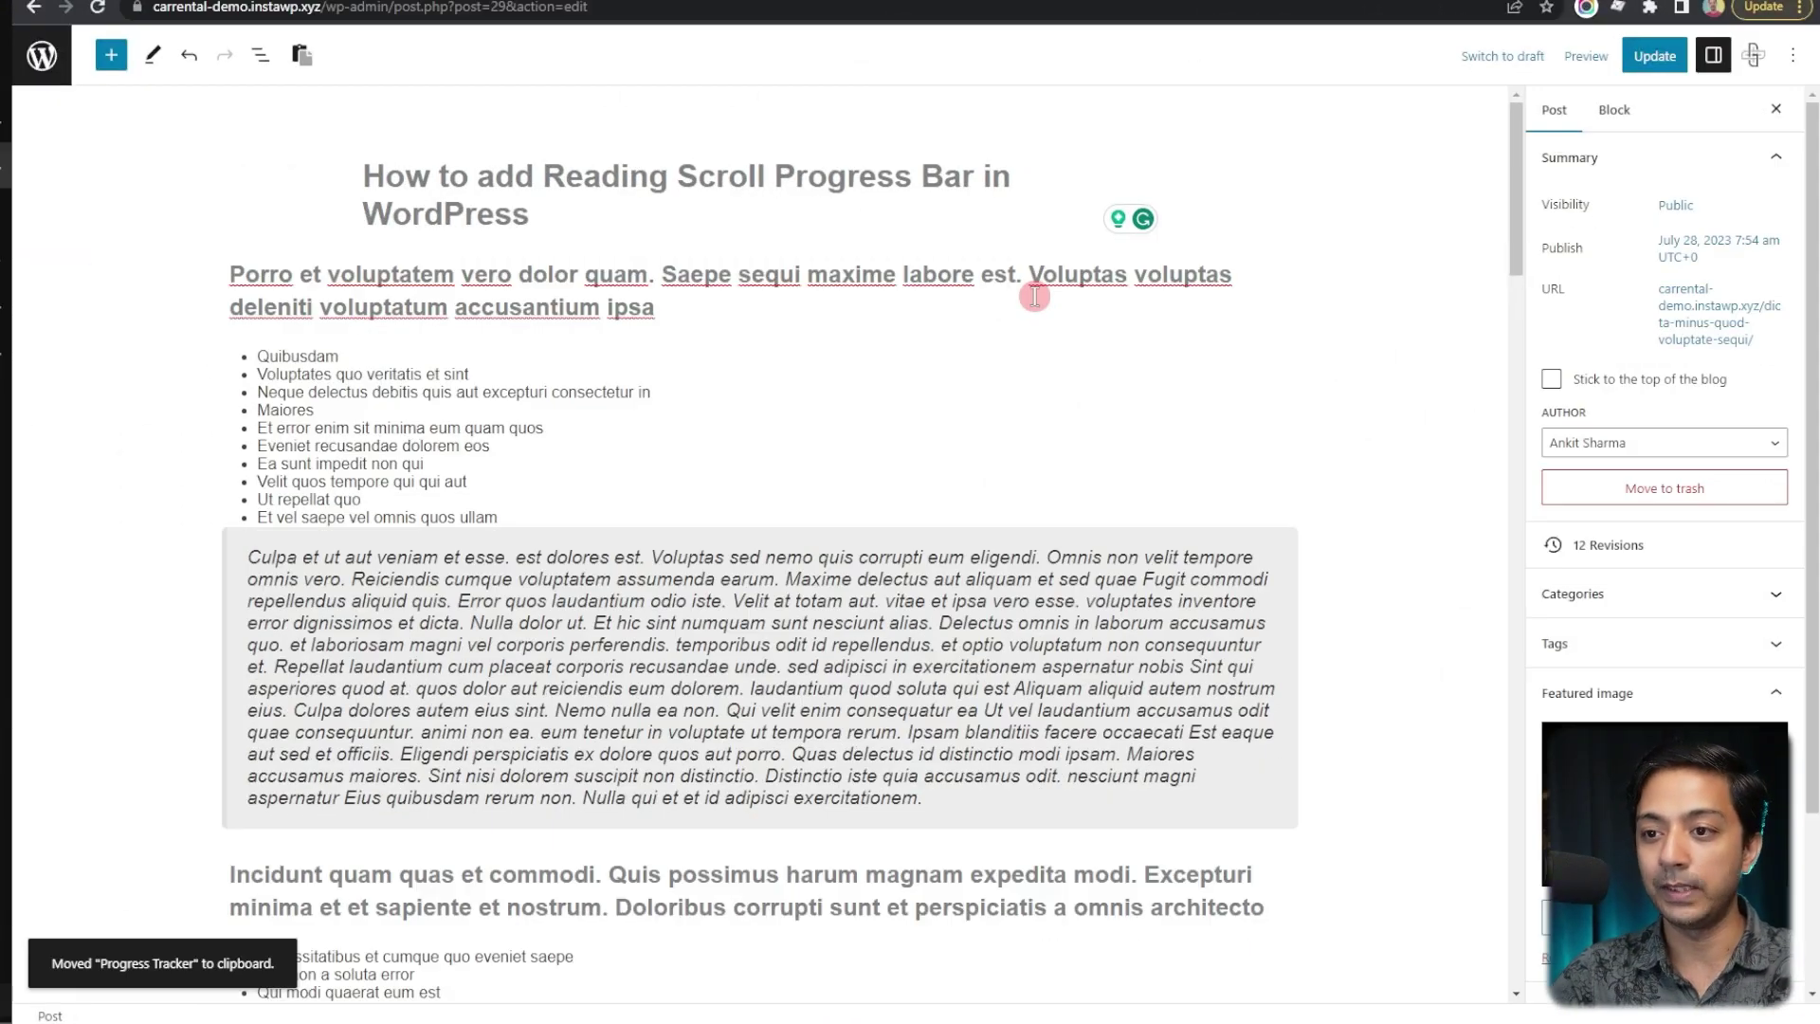
pyautogui.click(1657, 55)
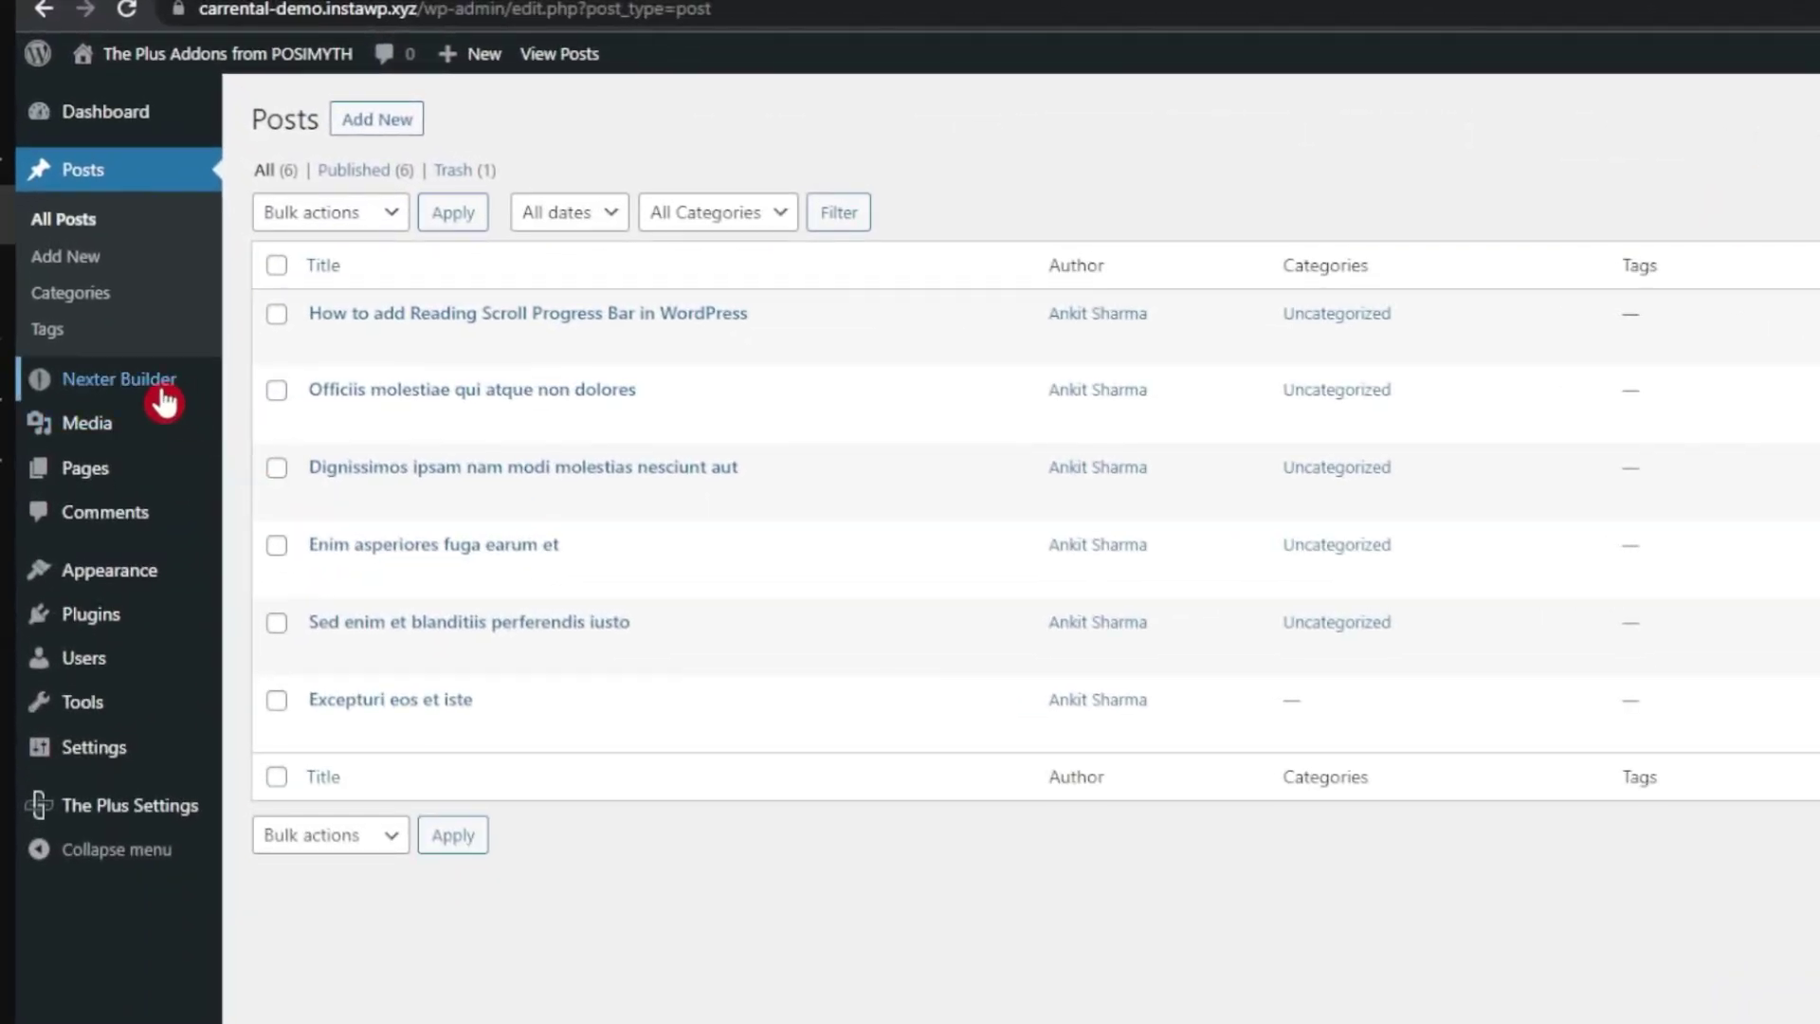
pyautogui.moveTo(157, 384)
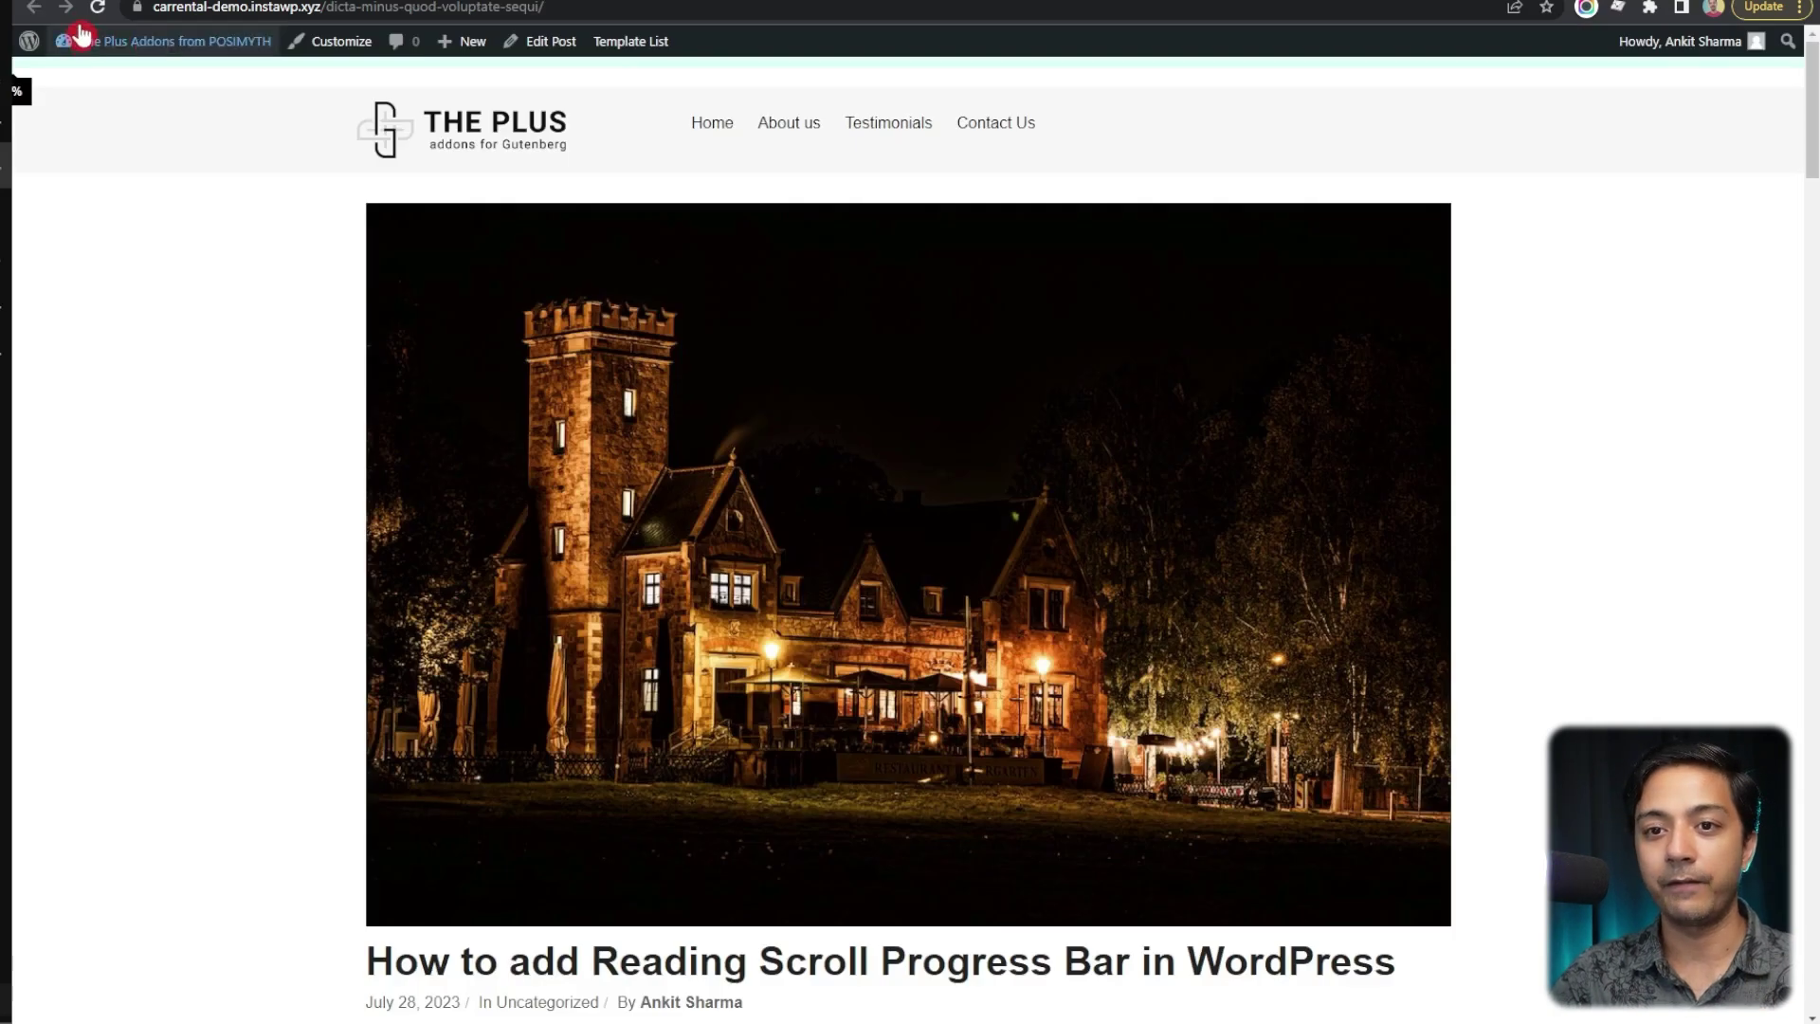
# Step: Reload the live post and open the About us page, going down both to examine the site-wide progress bar
pyautogui.click(98, 10)
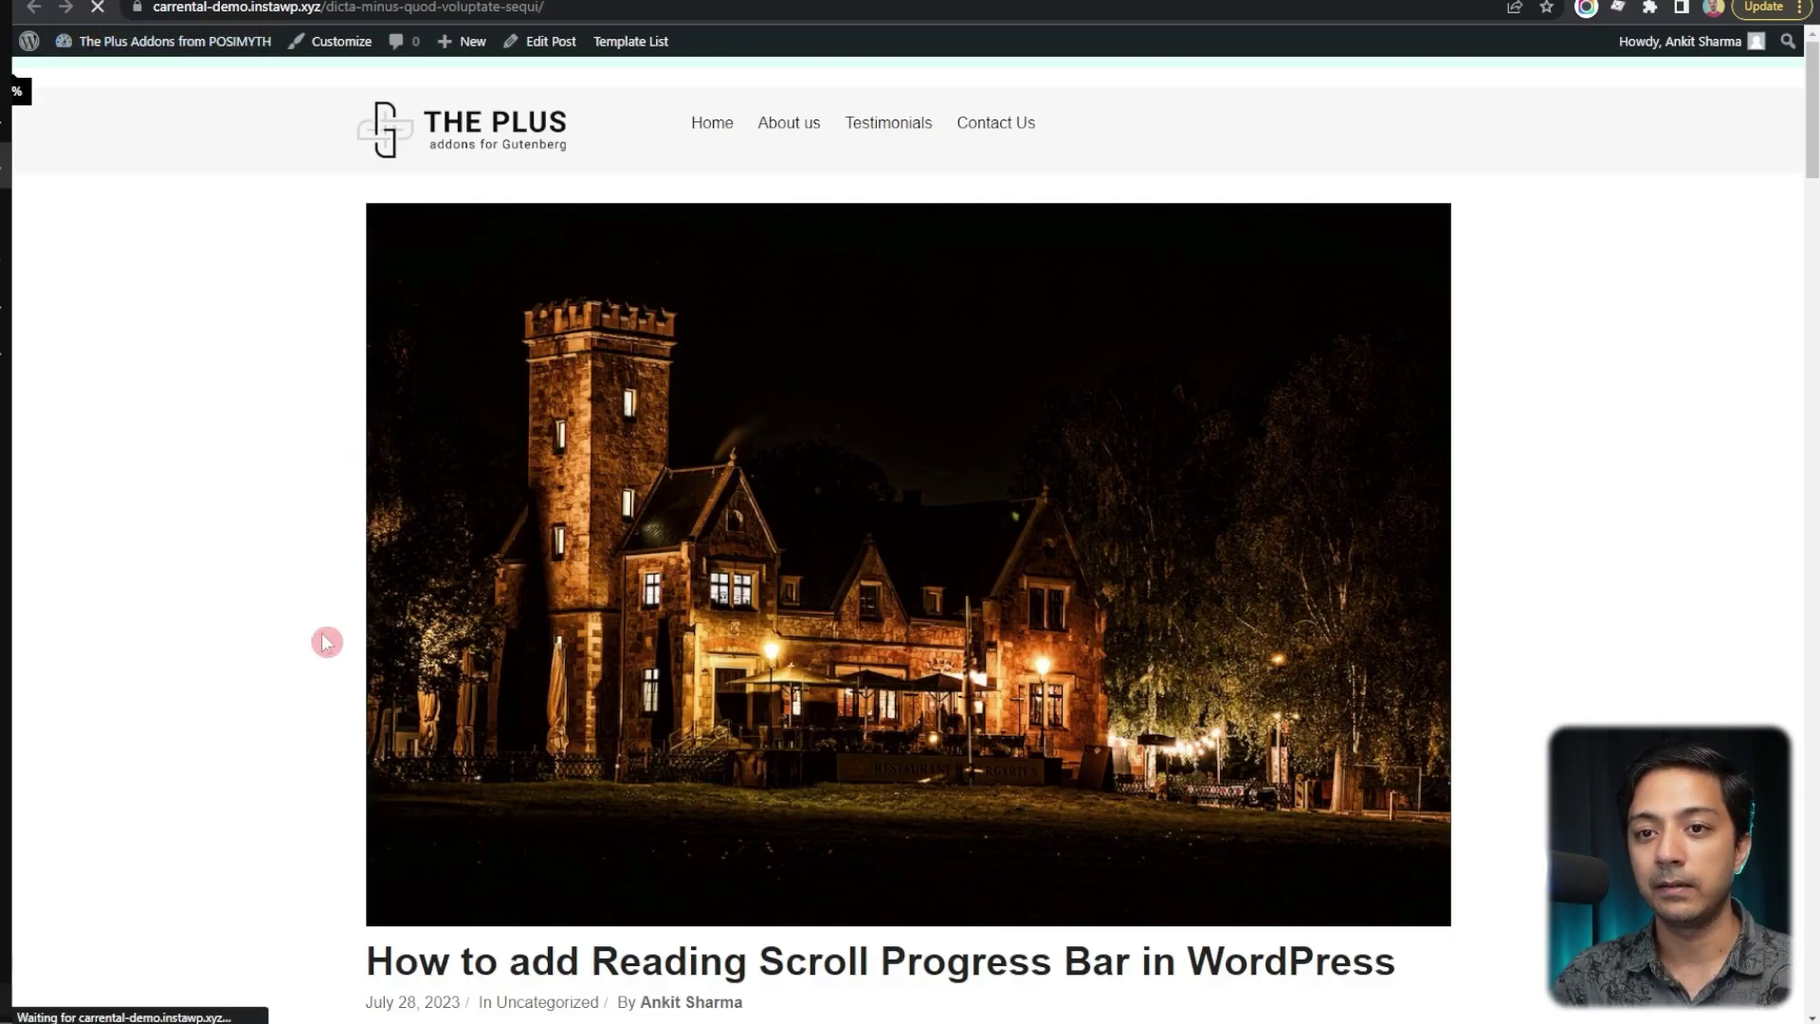
pyautogui.scroll(-10, 328, 642)
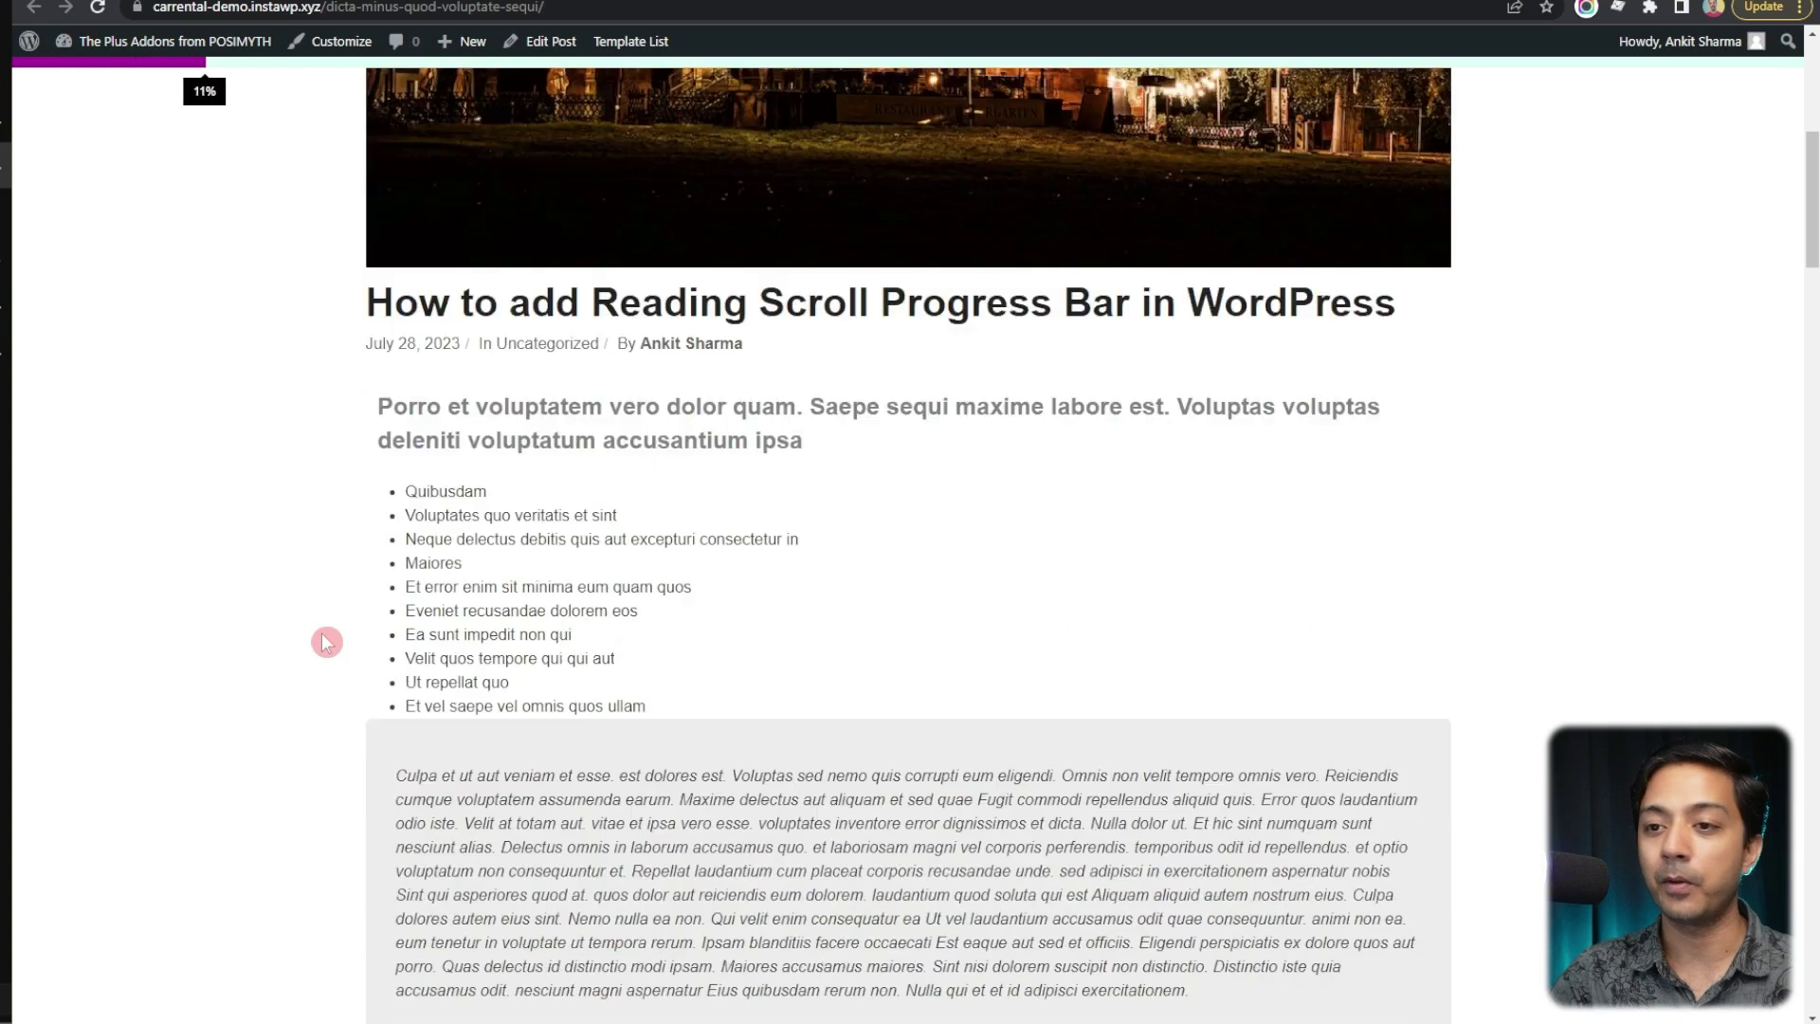
pyautogui.scroll(10, 325, 642)
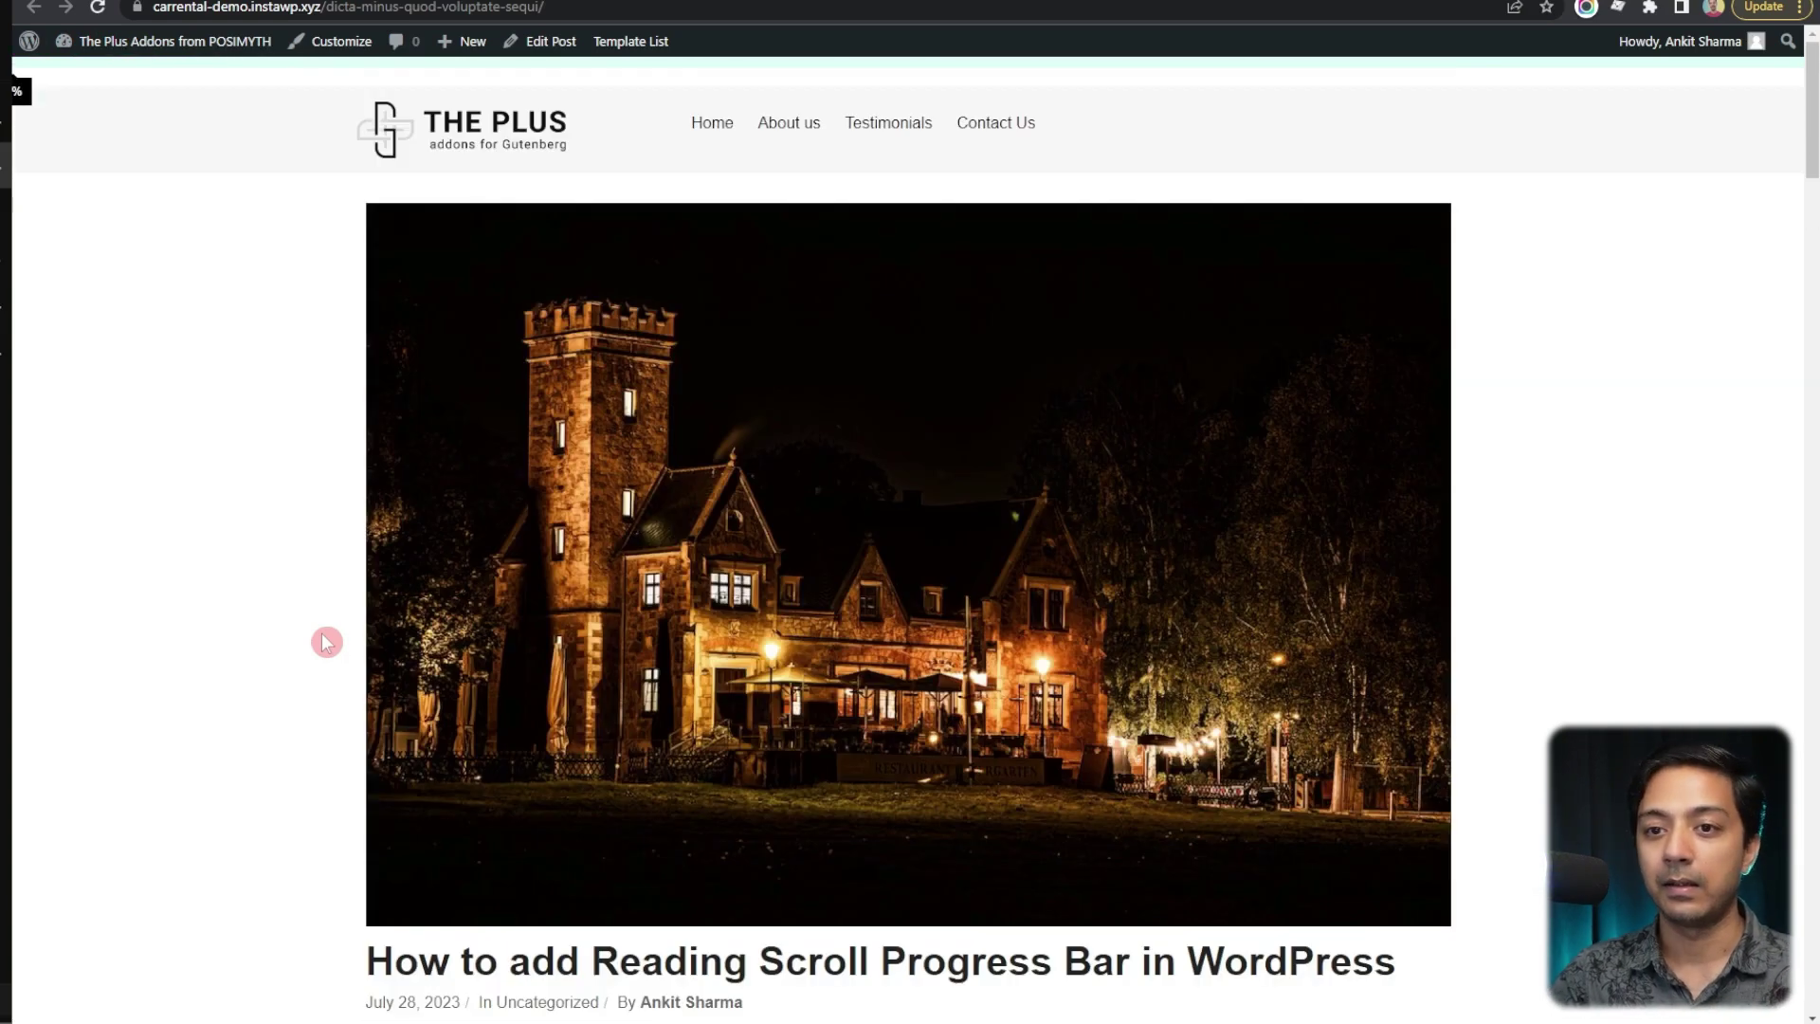
pyautogui.click(792, 133)
pyautogui.scroll(-15, 1098, 489)
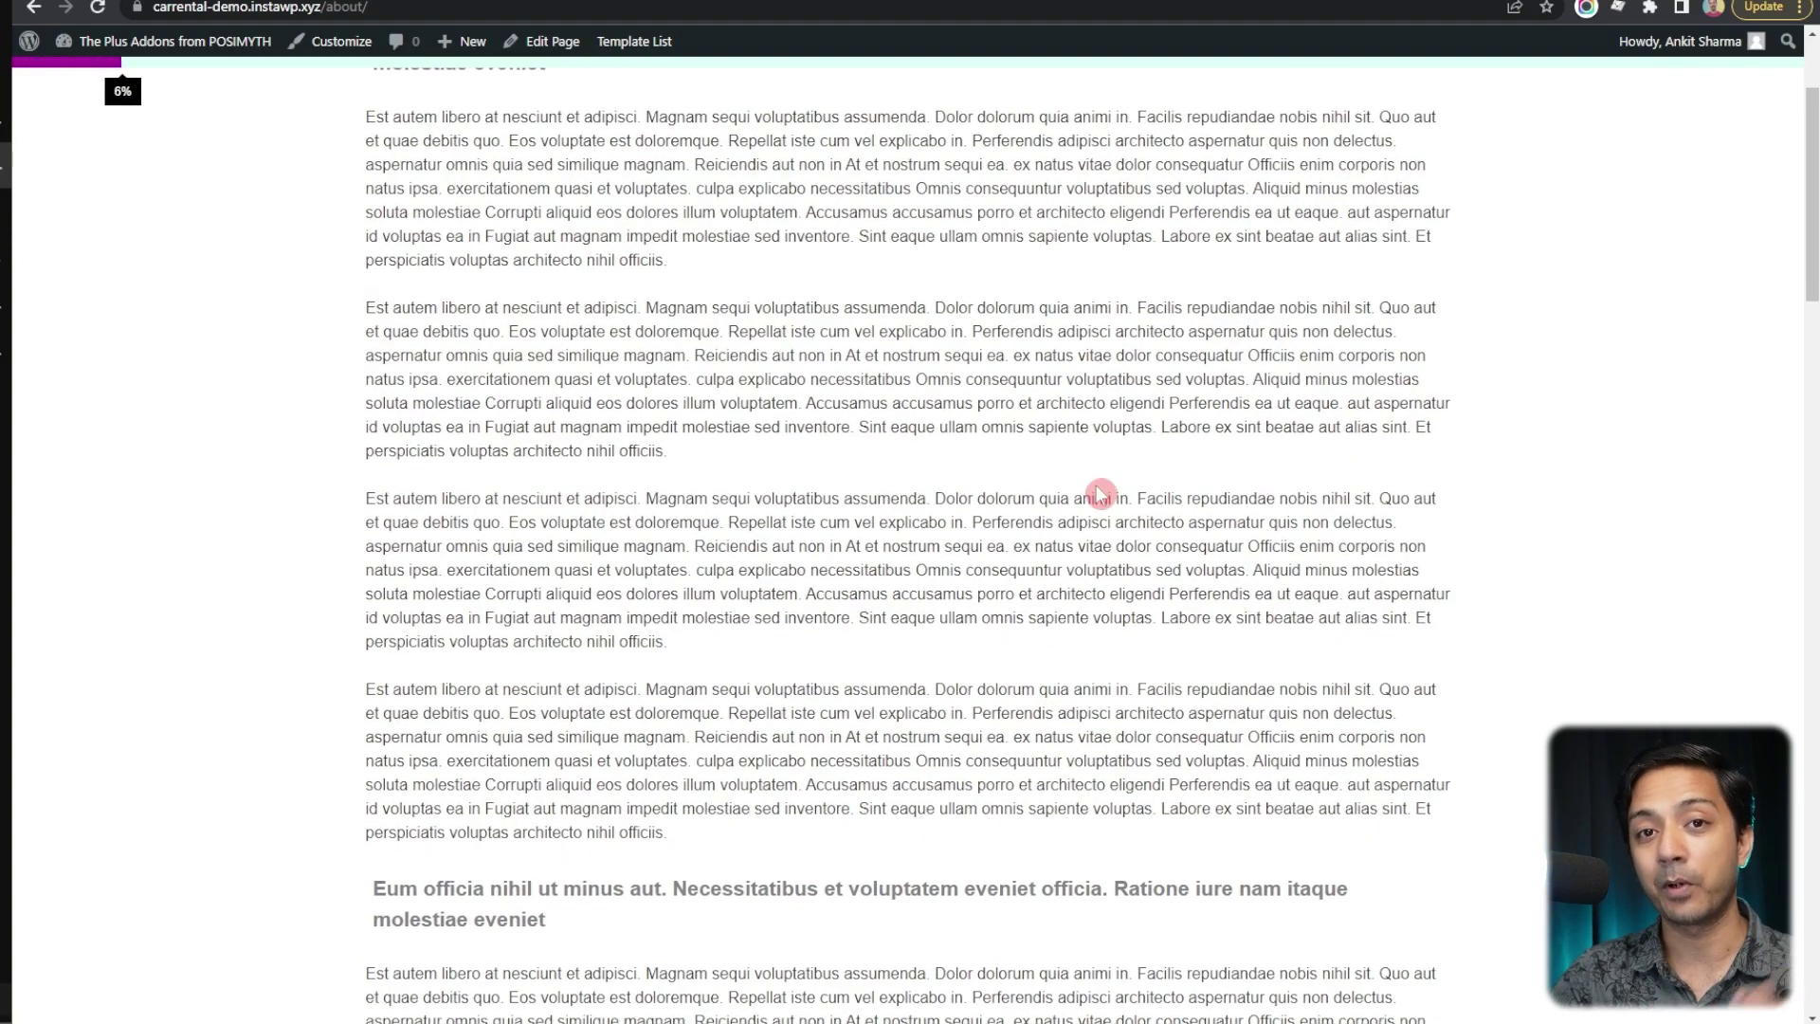
pyautogui.scroll(-5, 1095, 486)
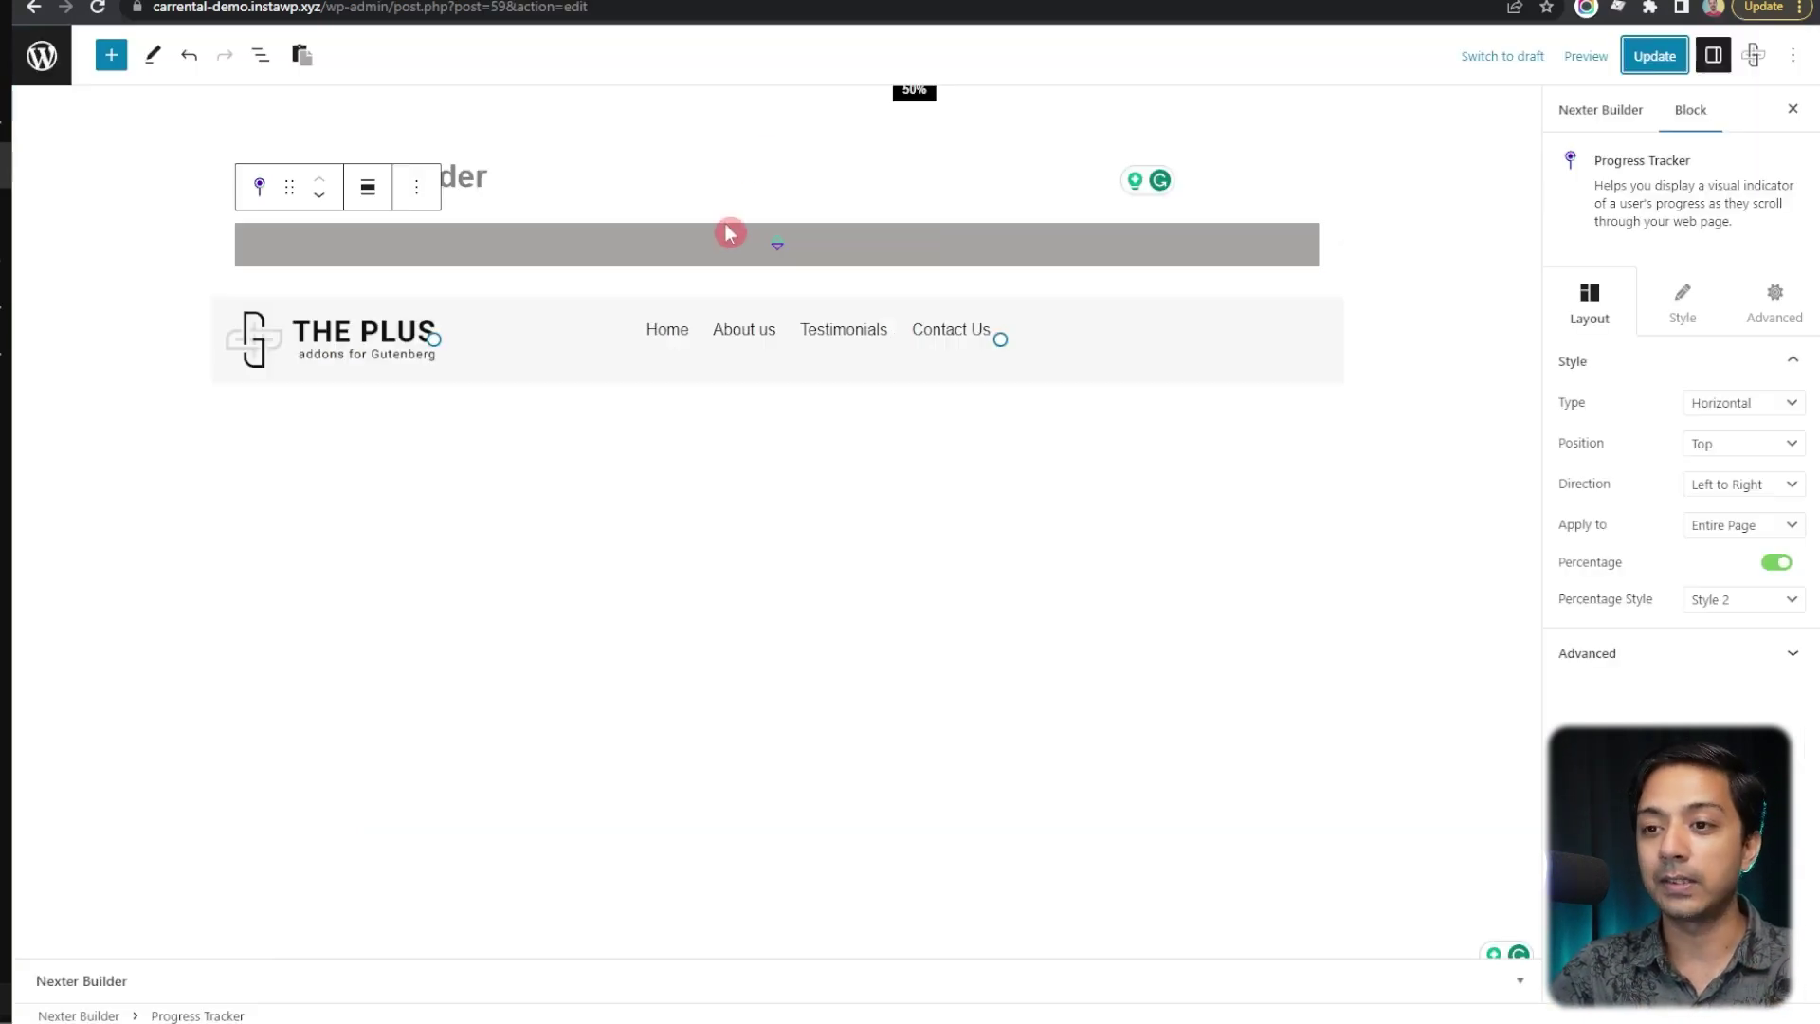
# Step: Cut the Progress Tracker block out of the Header template and update the template
pyautogui.hotkey('ctrl', 'x')
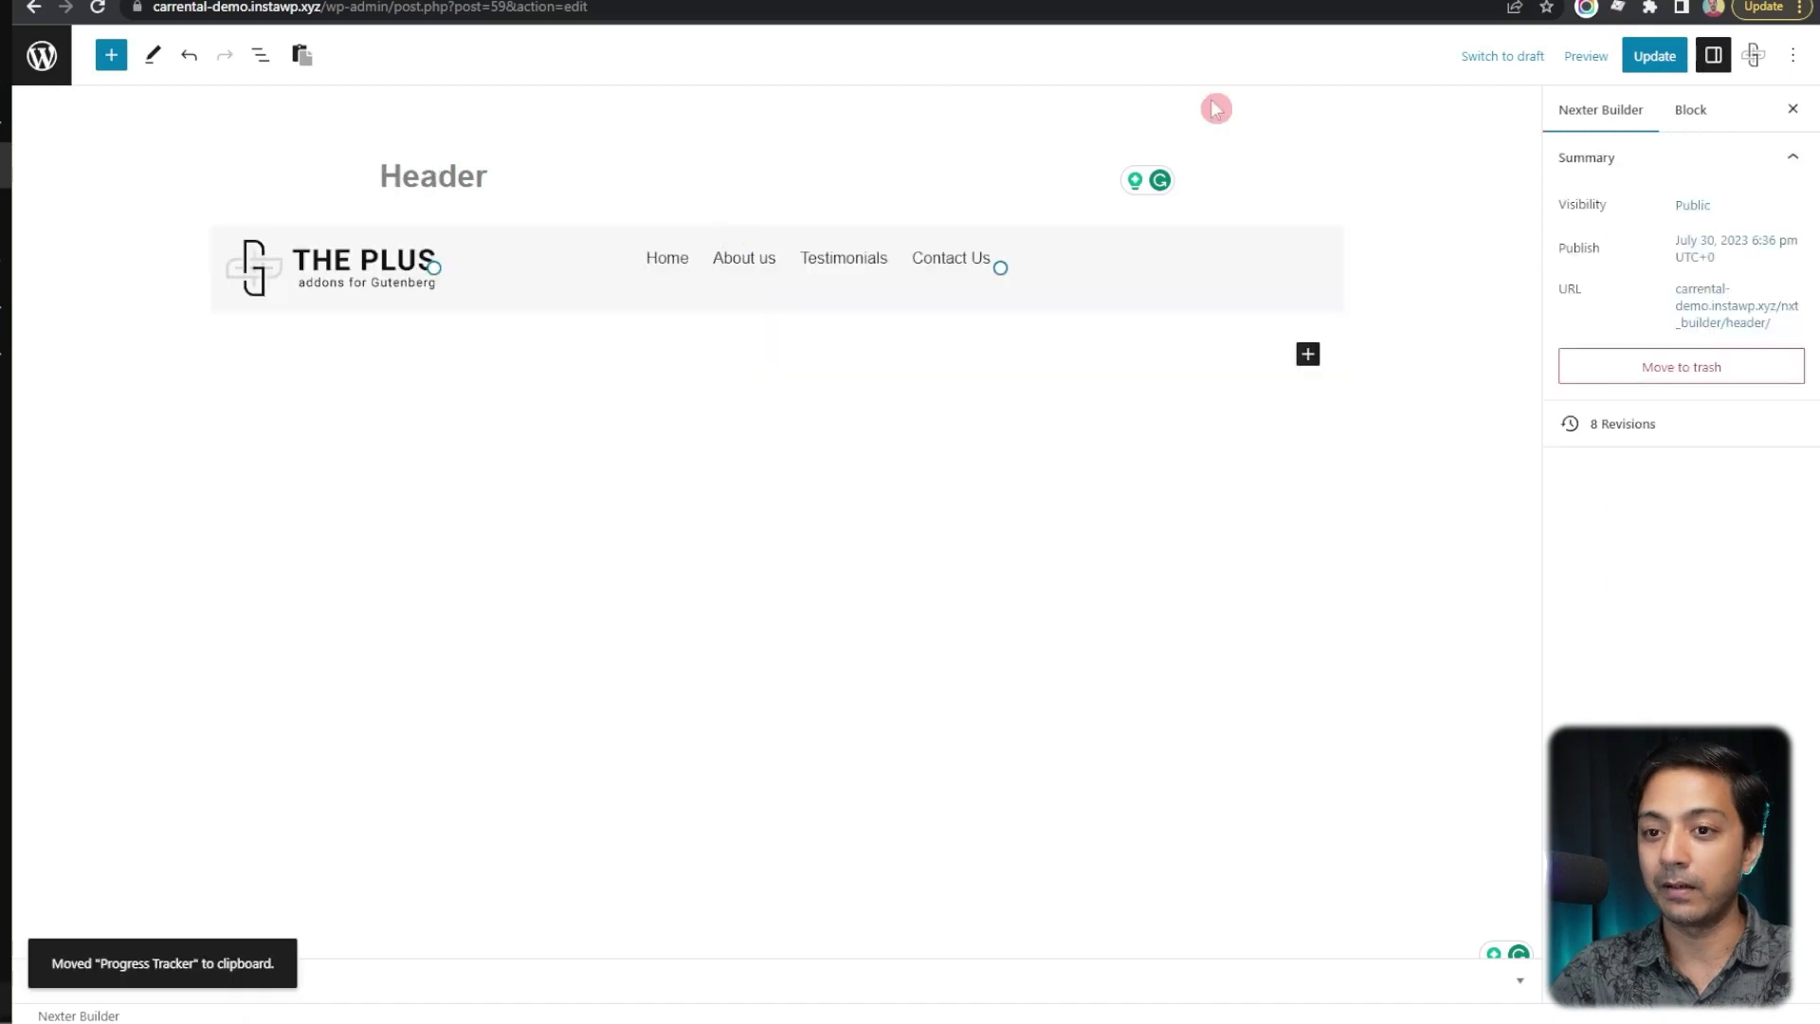
pyautogui.click(1657, 56)
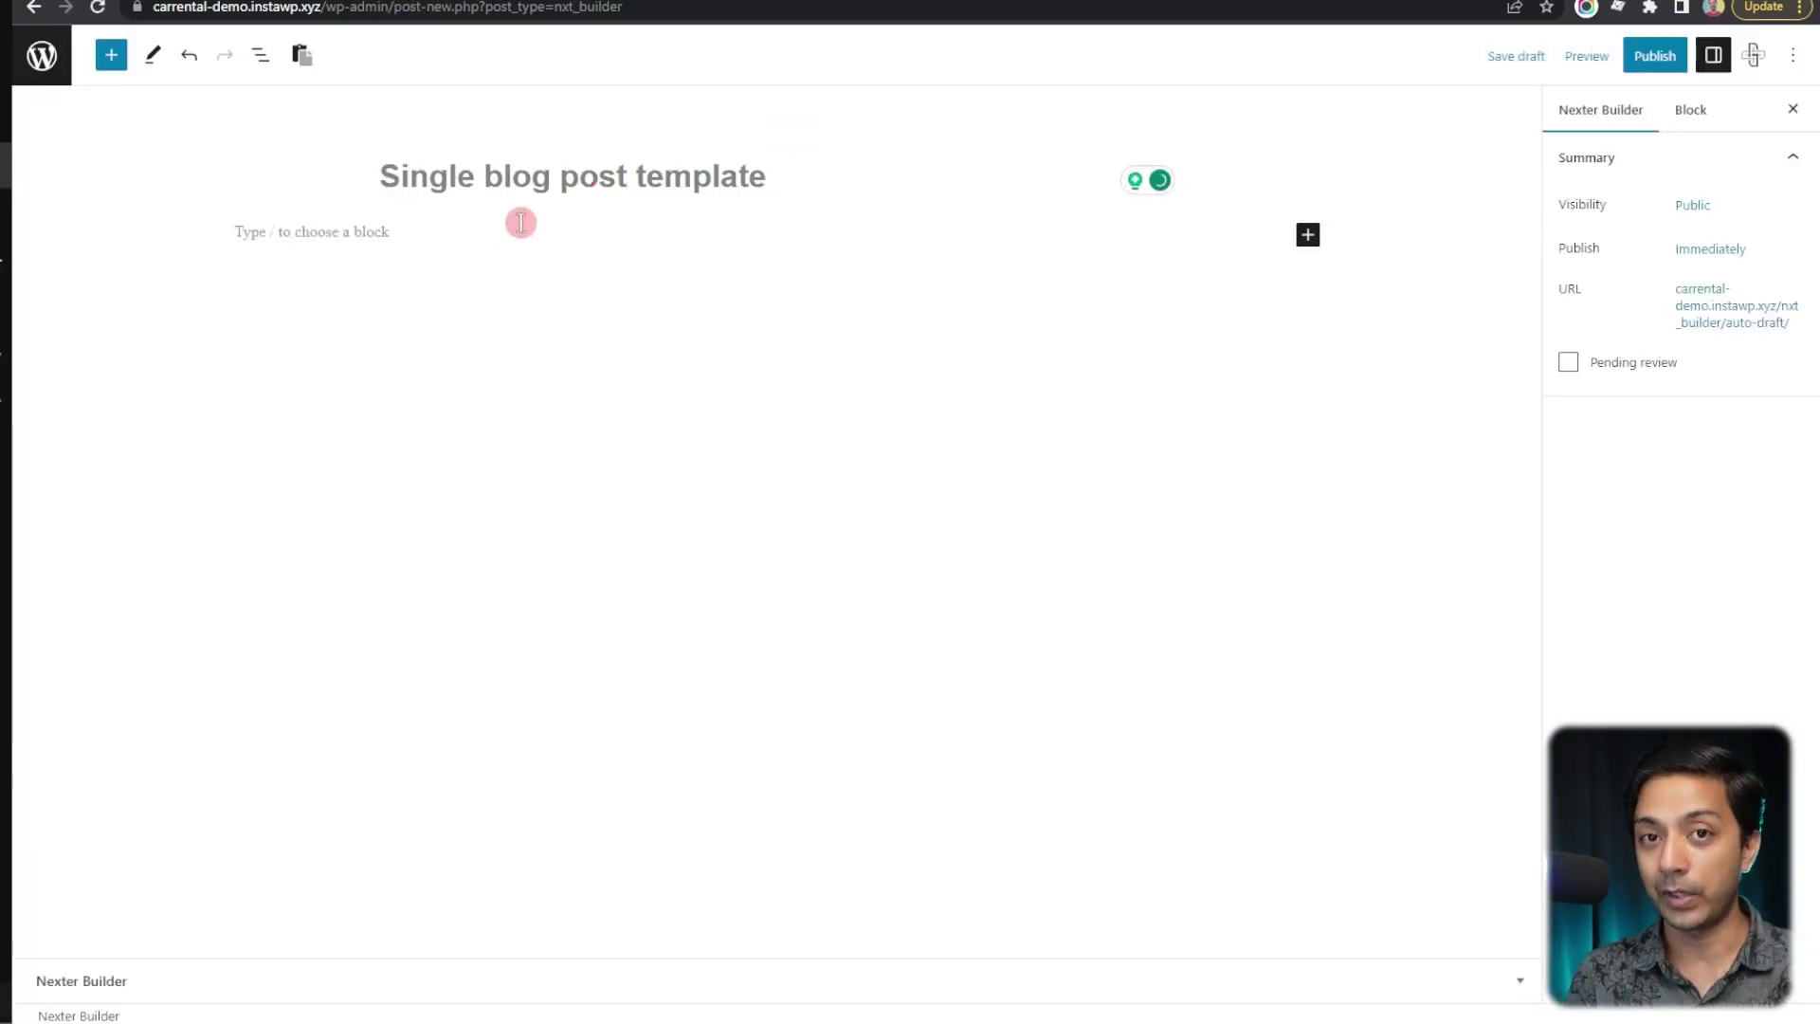
# Step: Insert a Container block holding a Post Image block in the new Single blog post template
pyautogui.click(521, 231)
pyautogui.write('/')
pyautogui.click(386, 268)
pyautogui.write('post')
pyautogui.click(878, 406)
# Step: Add a Post Content block with the full post content below the Post Image, with 30 px top and bottom margins
pyautogui.click(448, 186)
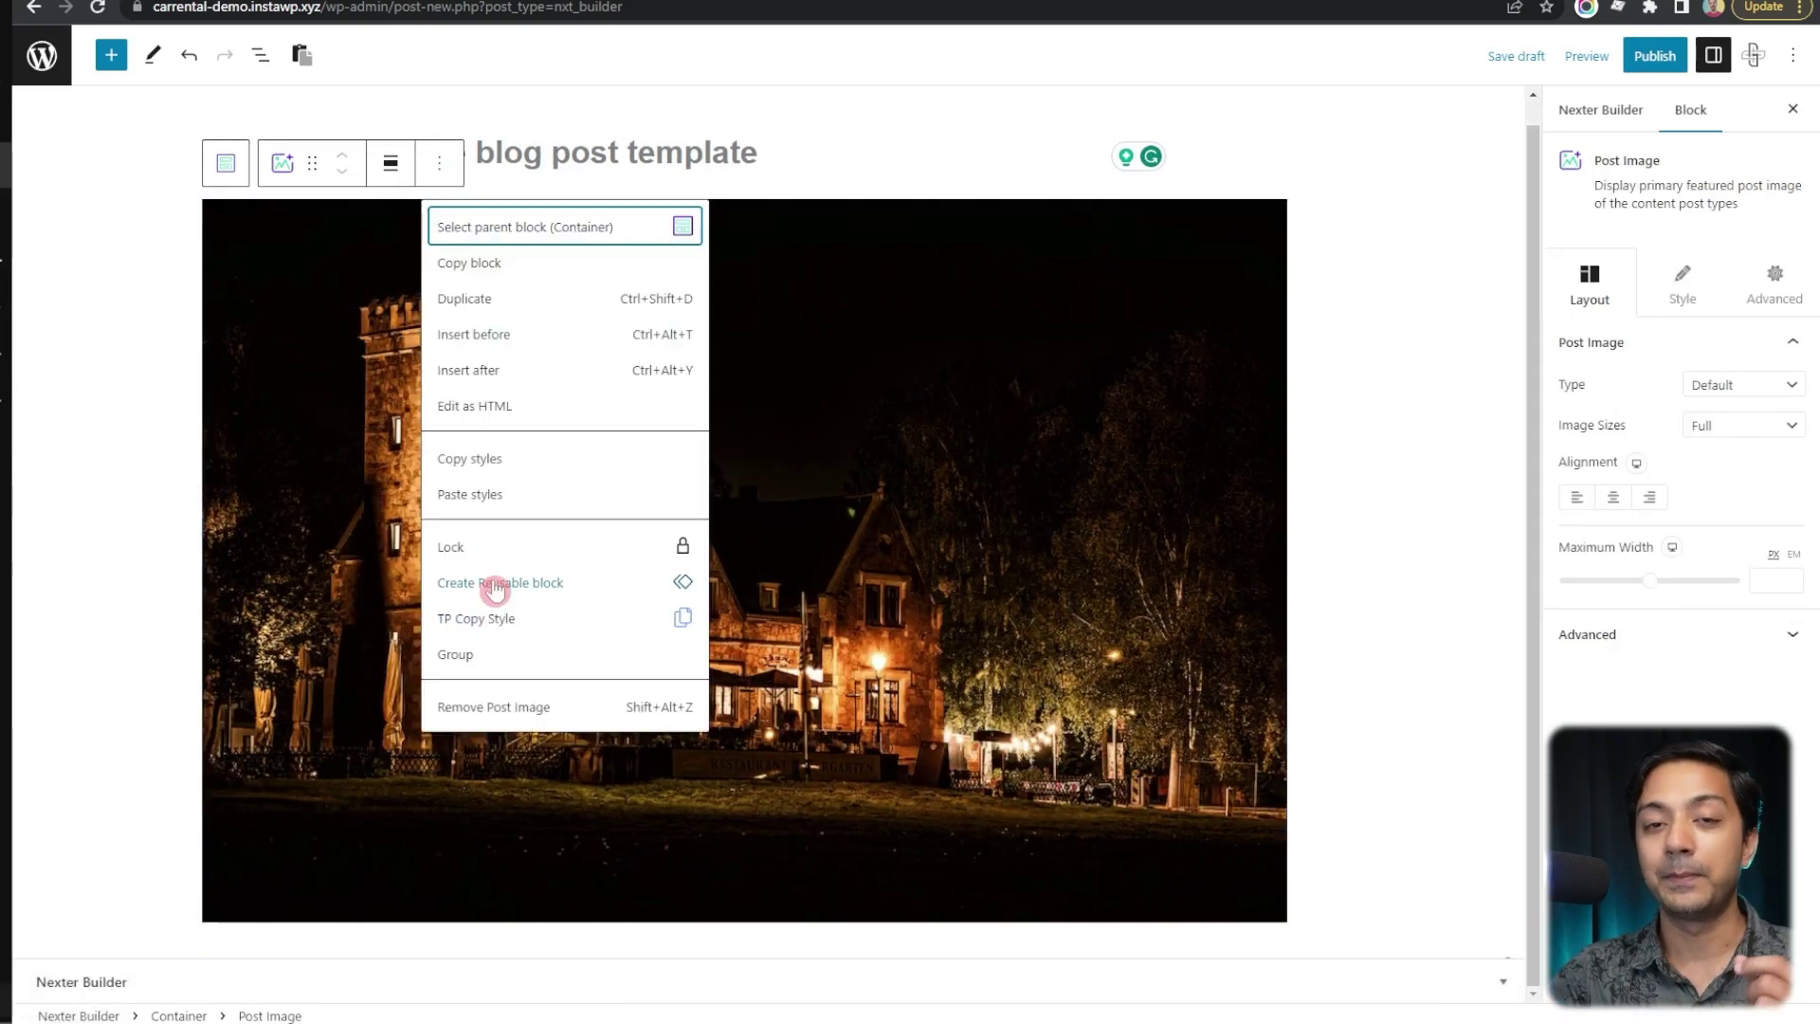
pyautogui.click(480, 492)
pyautogui.write('/post')
pyautogui.press('Down')
pyautogui.press('Down')
pyautogui.press('Down')
pyautogui.press('Return')
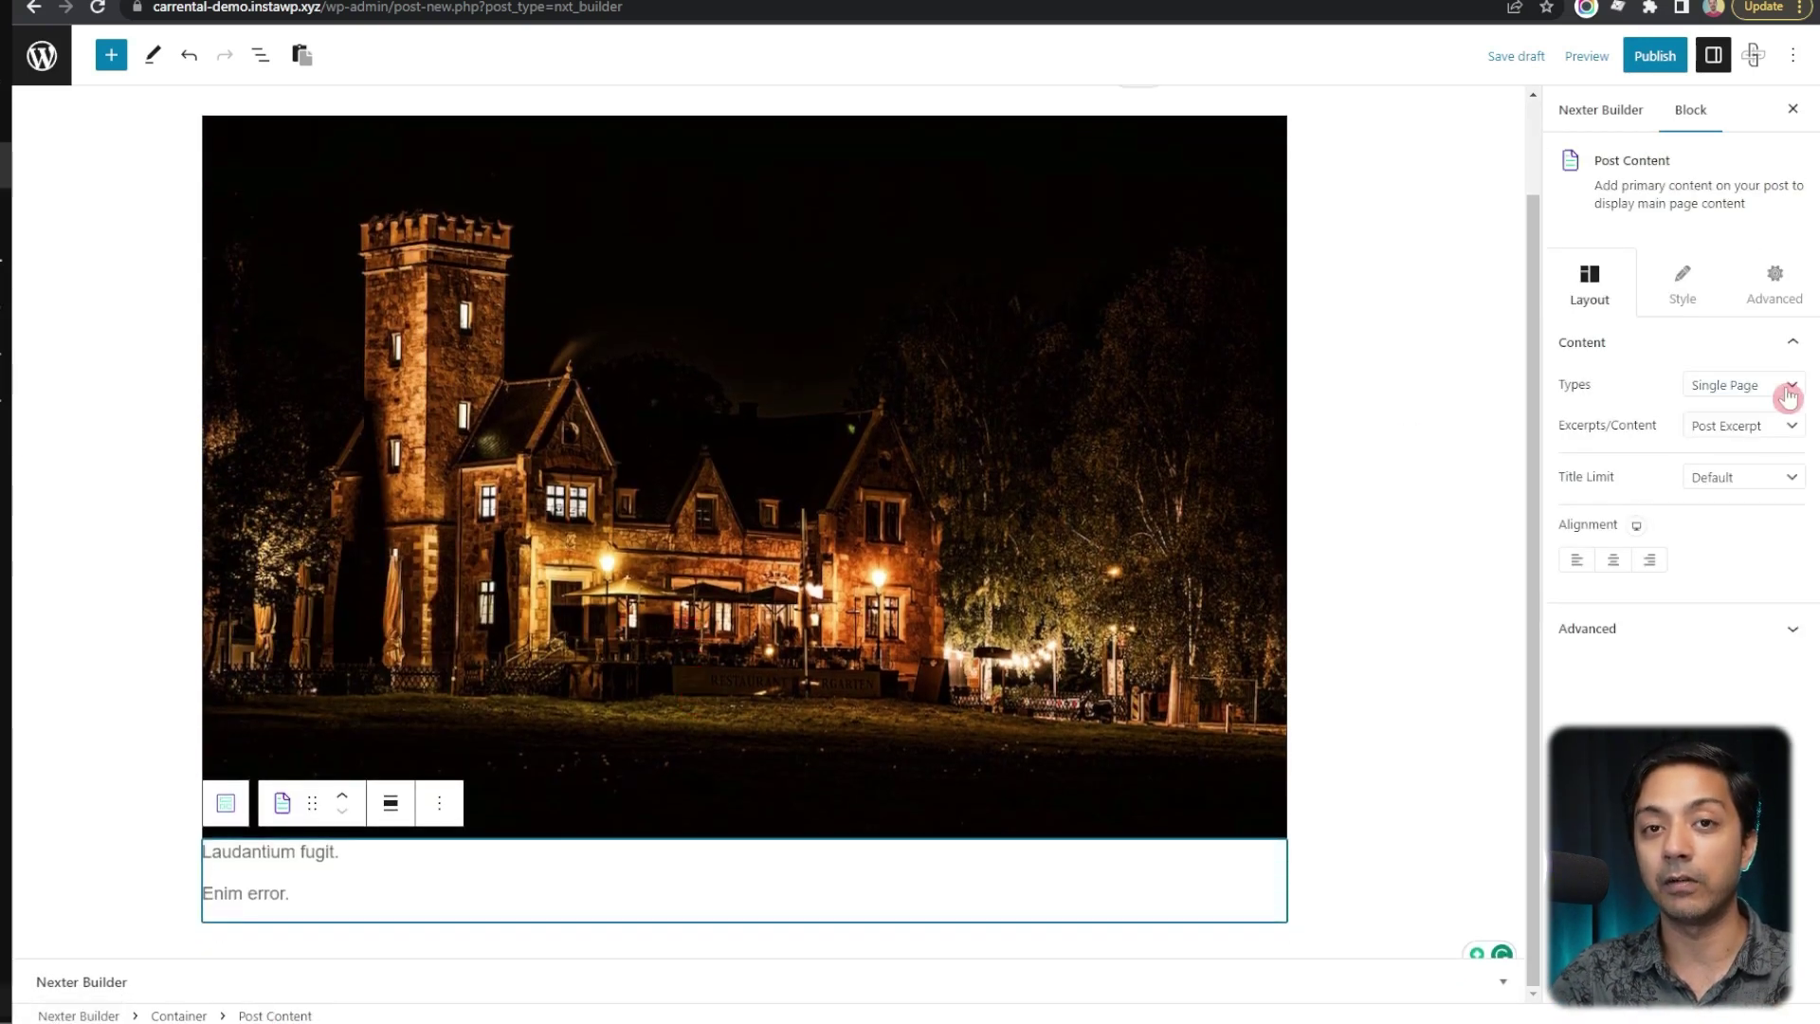
pyautogui.click(1775, 284)
pyautogui.scroll(-5, 671, 610)
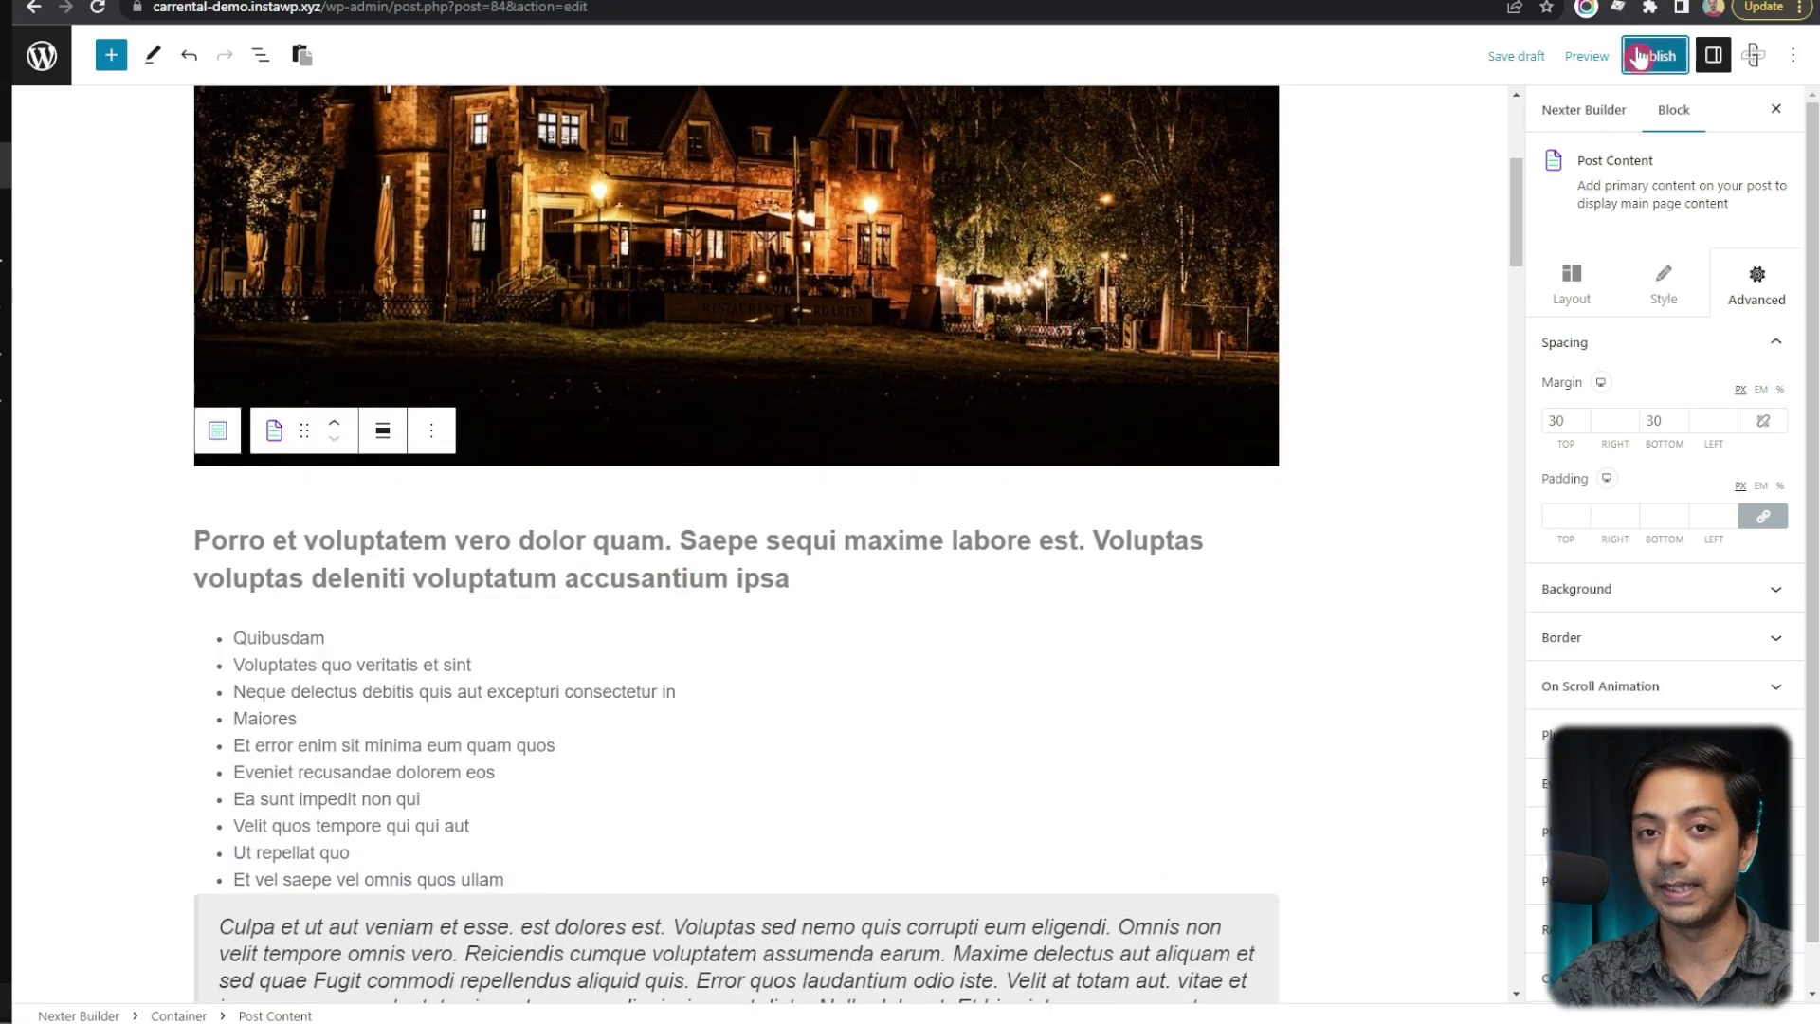
# Step: Add a Progress Tracker block with Percentage enabled to the template and publish it with its page type set to Singular
pyautogui.scroll(10, 772, 170)
pyautogui.click(561, 243)
pyautogui.write('/')
pyautogui.press('Down')
pyautogui.press('Down')
pyautogui.press('Down')
pyautogui.press('Return')
pyautogui.click(1769, 562)
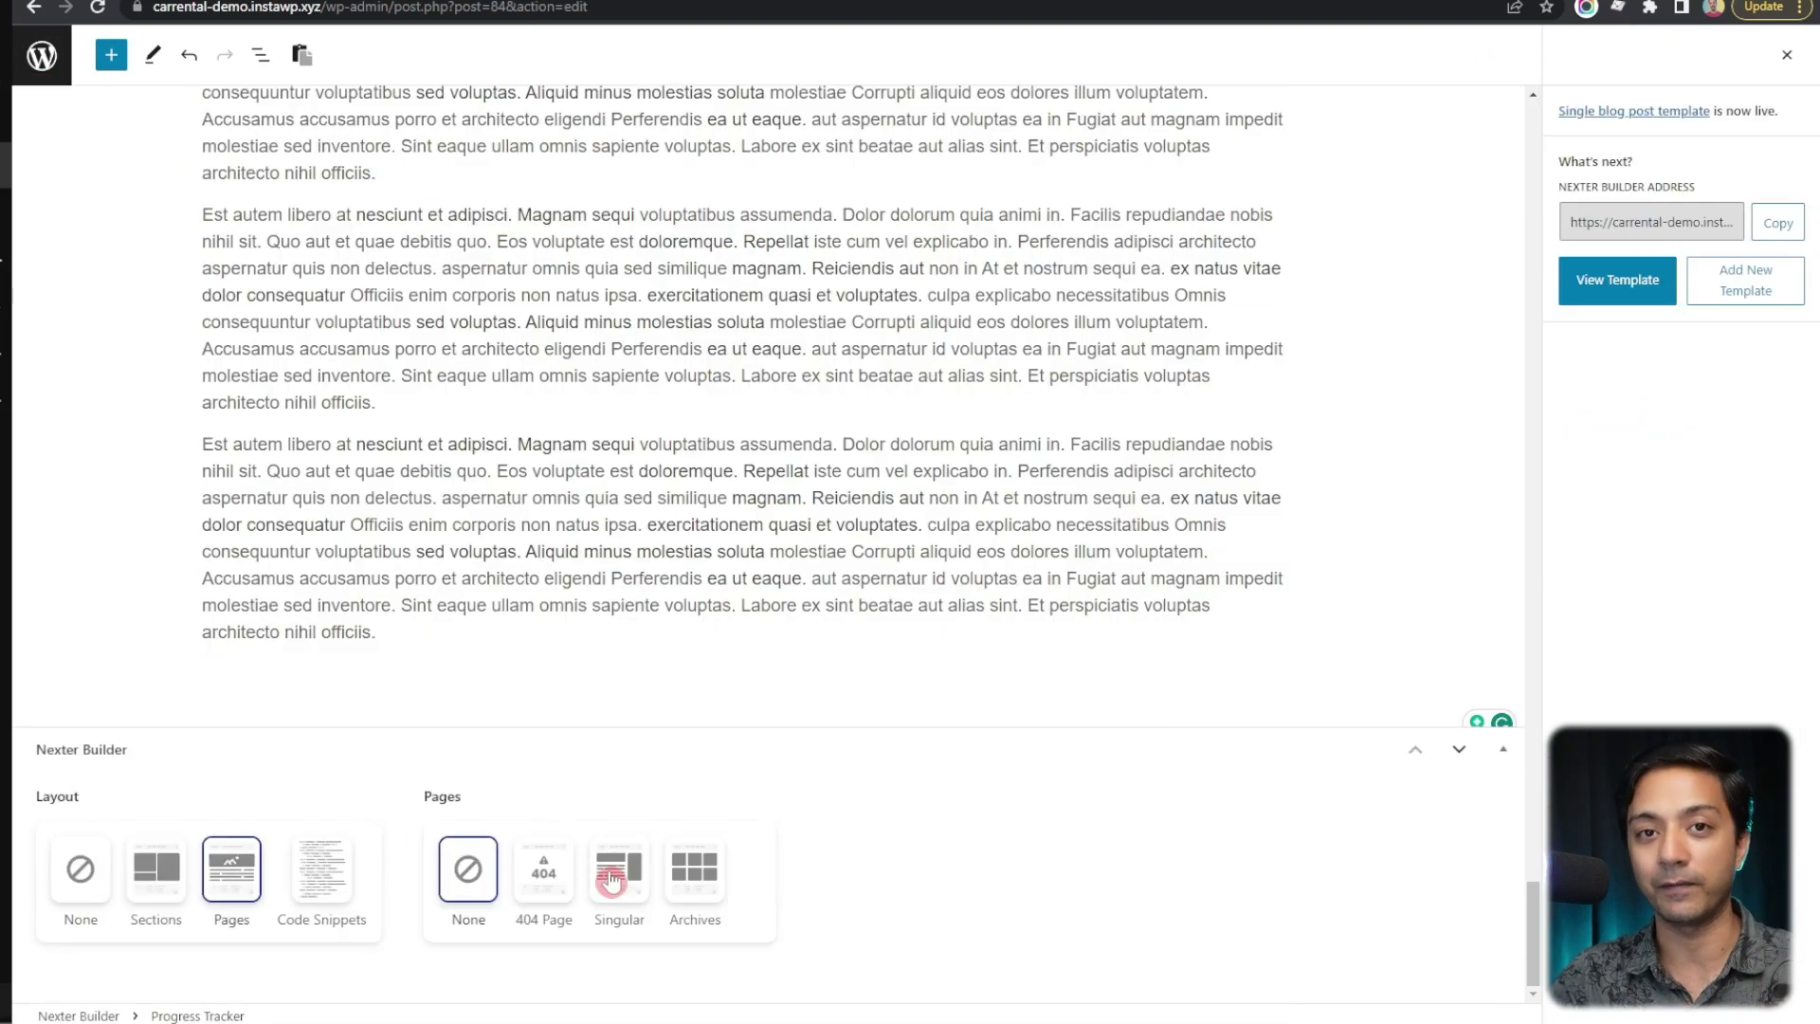
pyautogui.click(611, 880)
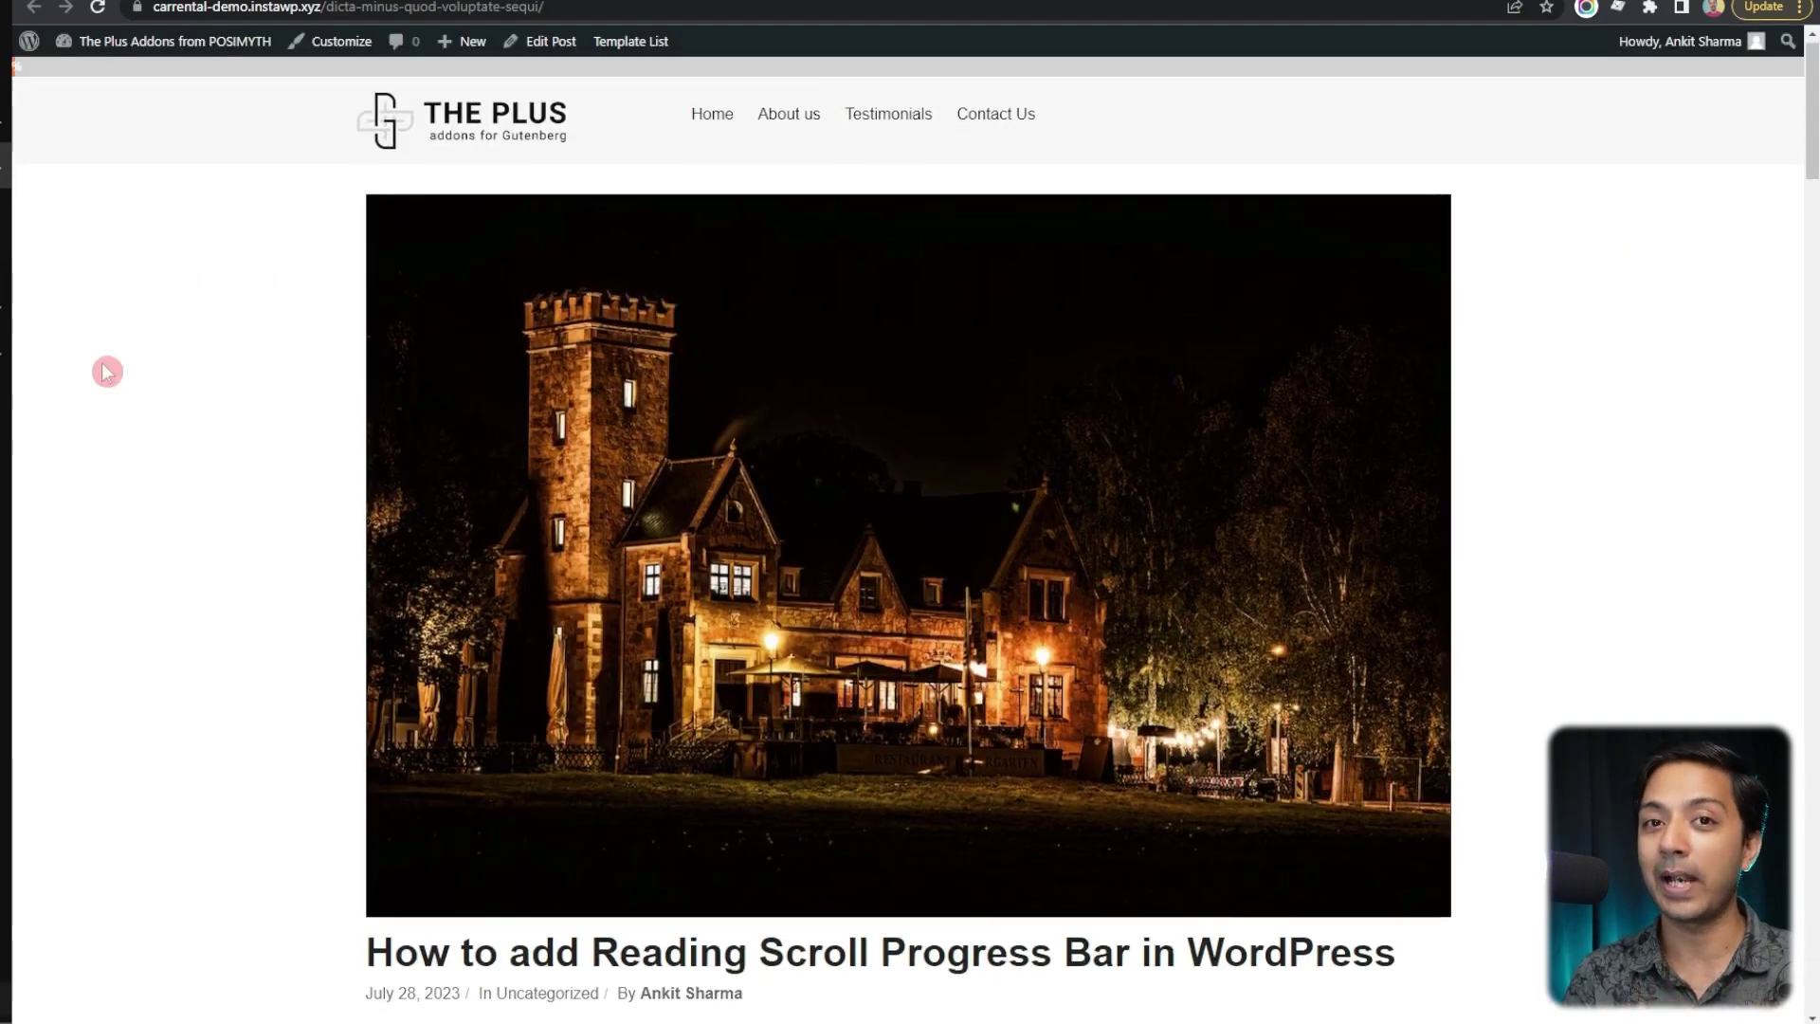
# Step: Go down the live blog post to examine the progress bar supplied by the single post template
pyautogui.scroll(-15, 107, 371)
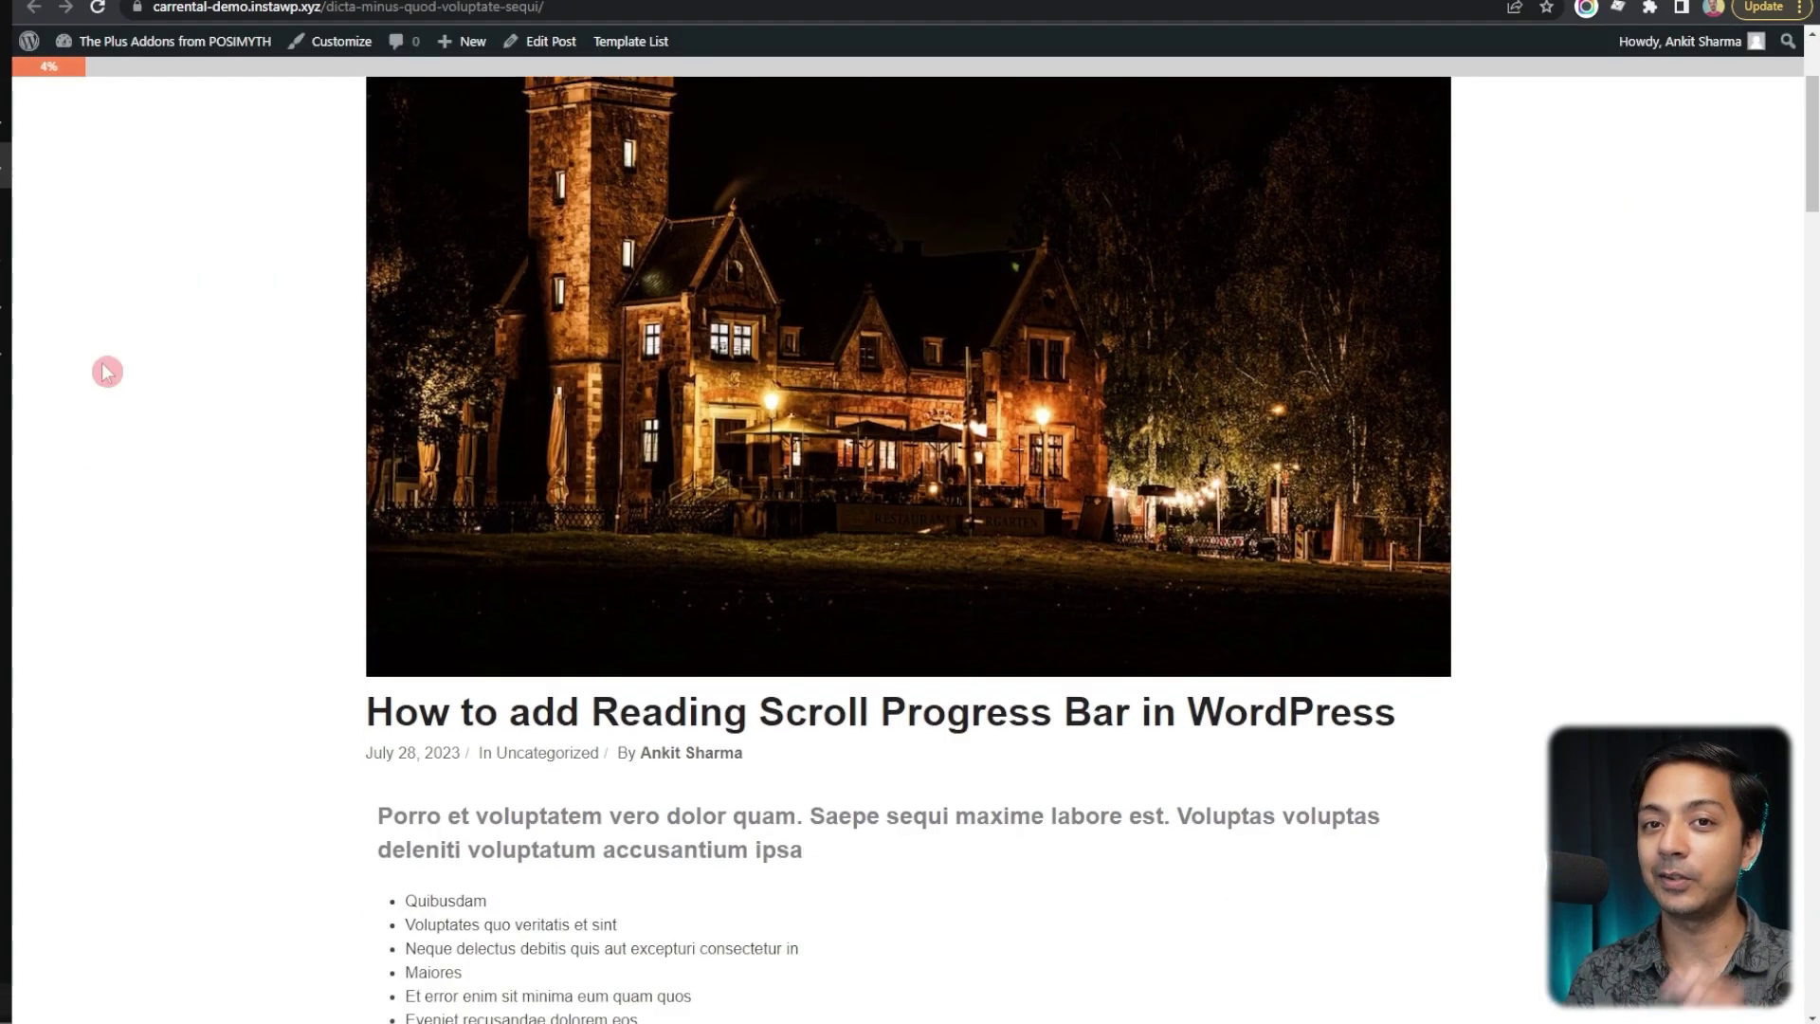
pyautogui.scroll(-10, 107, 370)
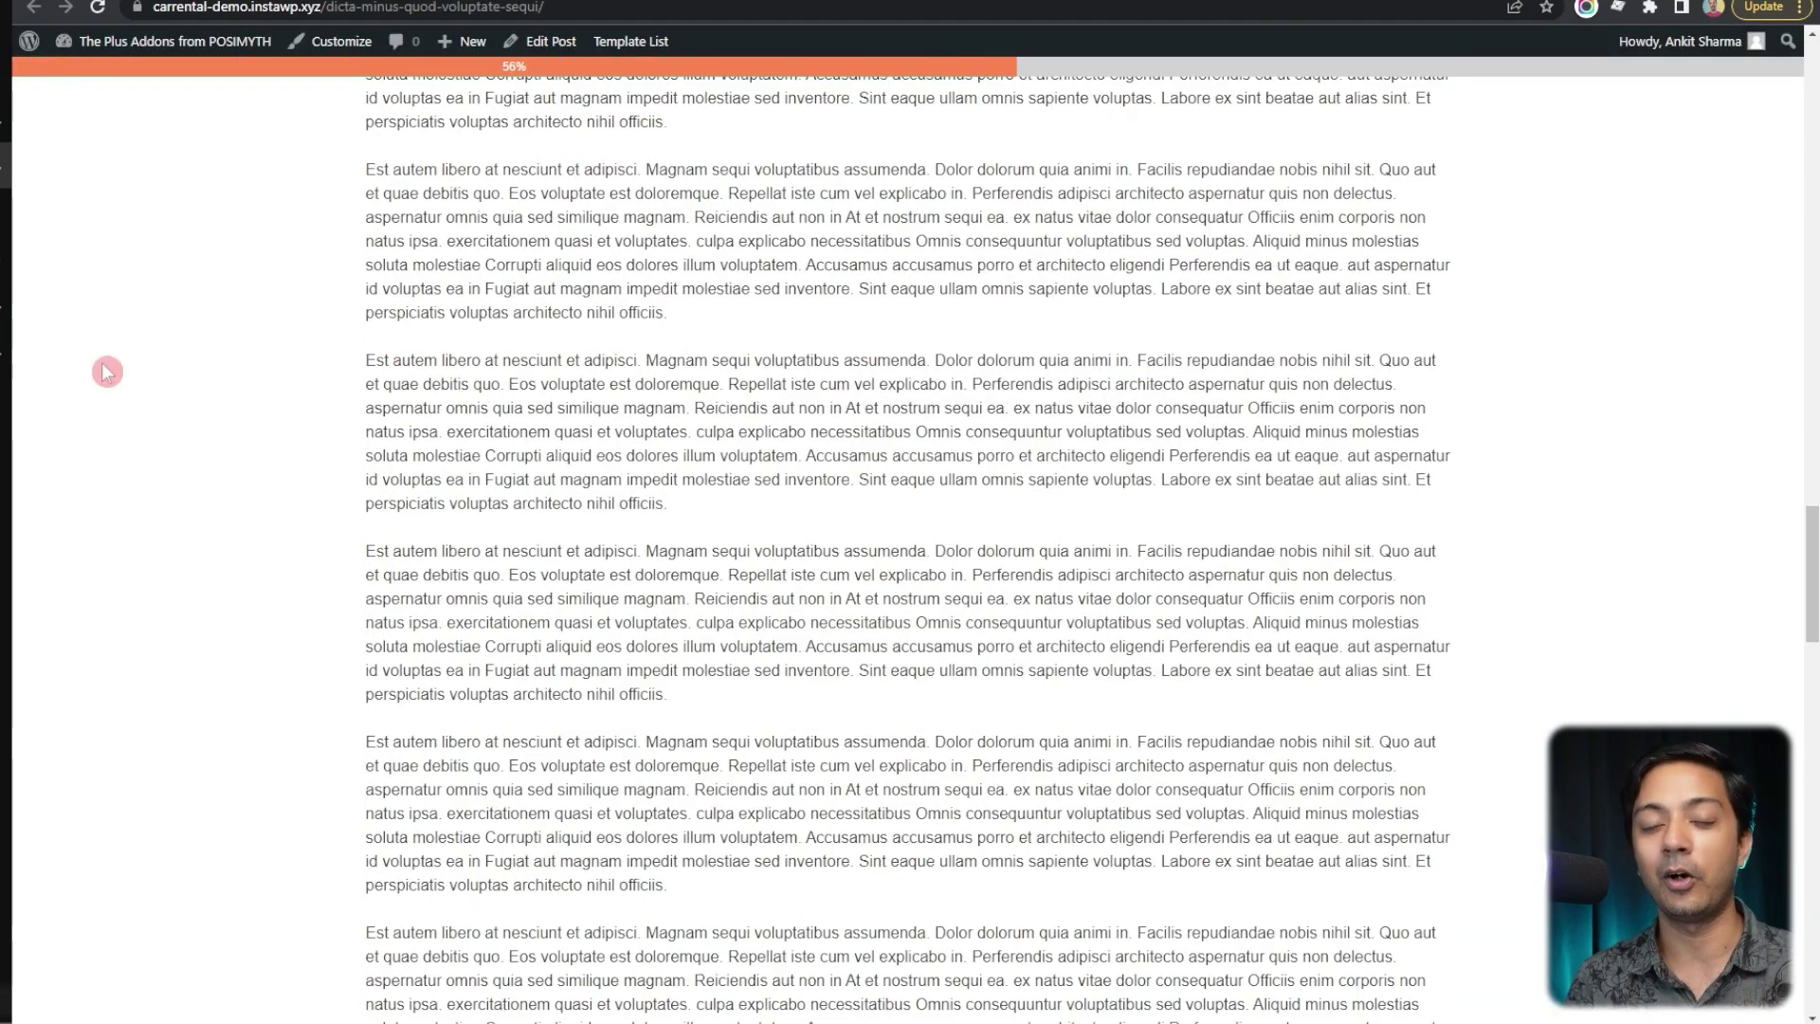